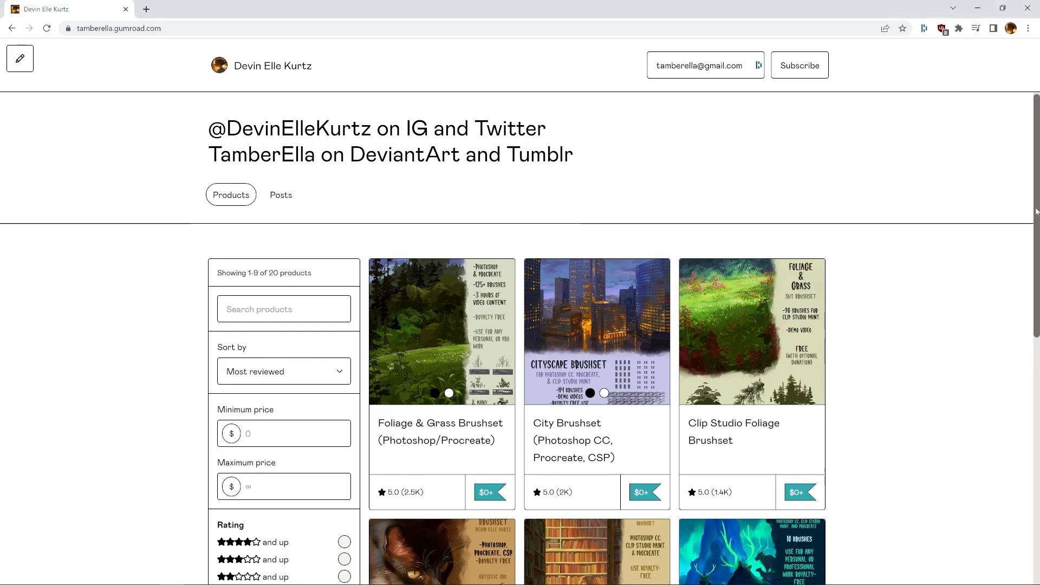
Browse the Gumroad store, examine the Clip Studio Foliage Brushset product page, and return to the product list
{"action": "scroll", "coordinate": [520, 336], "scroll_direction": "down", "scroll_amount": 3}
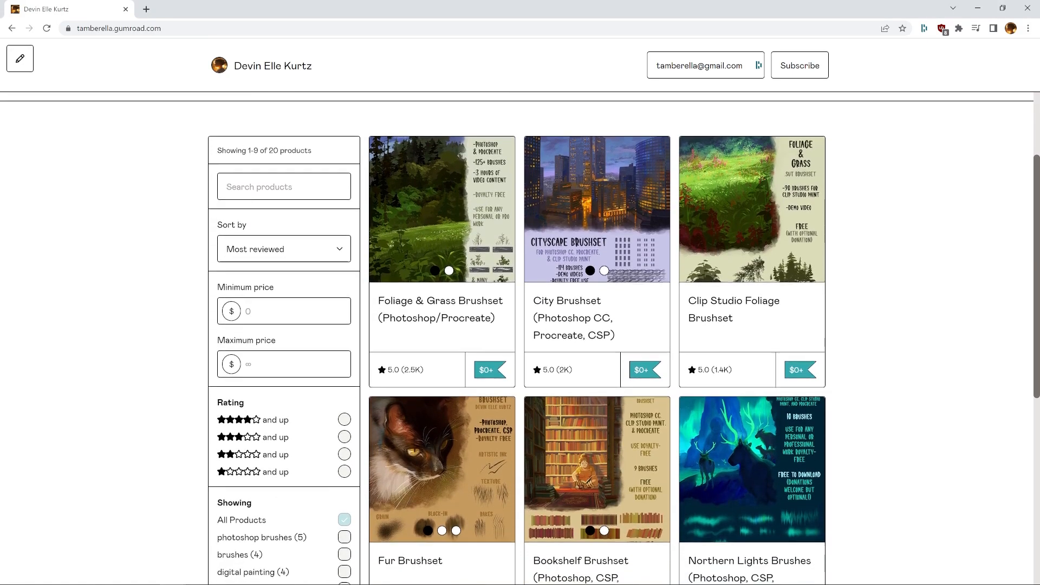
{"action": "left_click", "coordinate": [733, 194]}
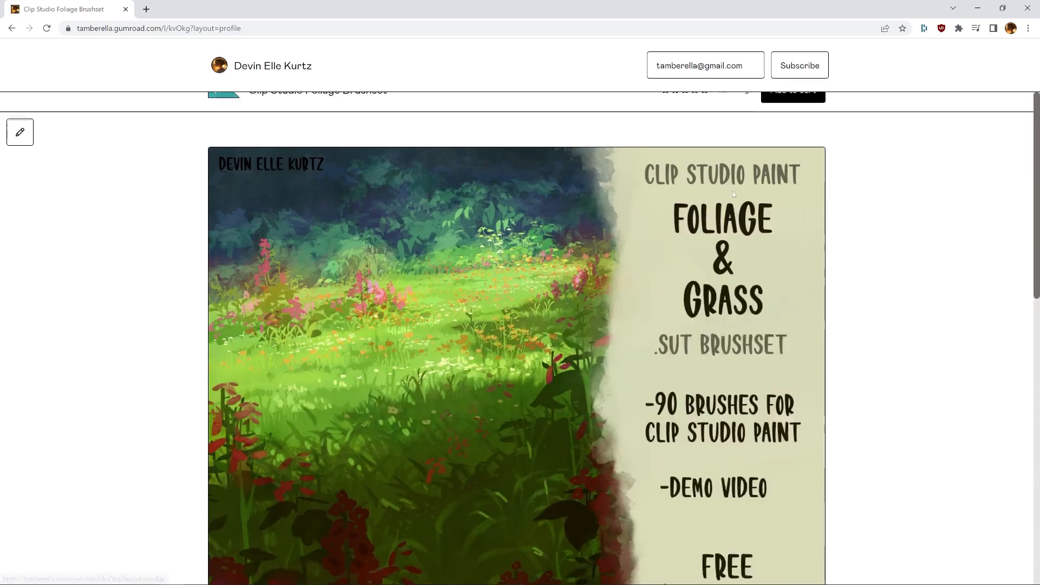
{"action": "scroll", "coordinate": [1035, 106], "scroll_direction": "down", "scroll_amount": 3}
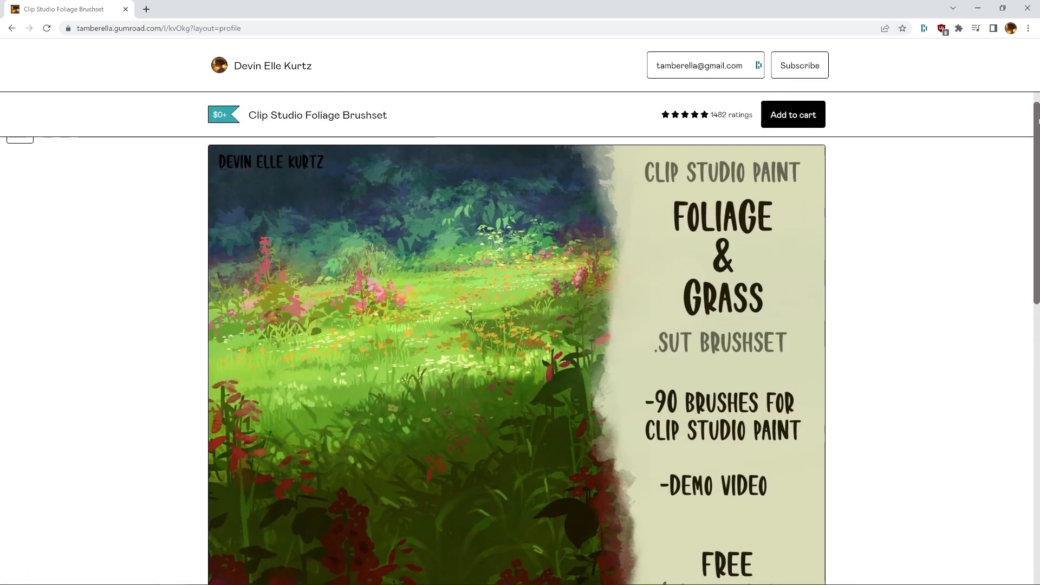
{"action": "scroll", "coordinate": [517, 339], "scroll_direction": "down", "scroll_amount": 4}
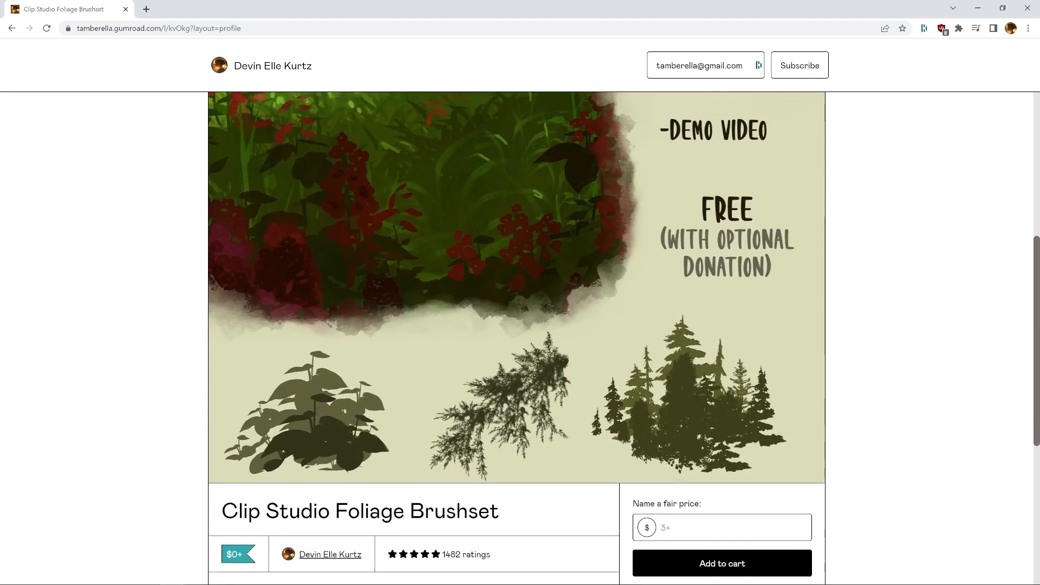
{"action": "scroll", "coordinate": [517, 338], "scroll_direction": "up", "scroll_amount": 5}
{"action": "scroll", "coordinate": [517, 339], "scroll_direction": "up", "scroll_amount": 3}
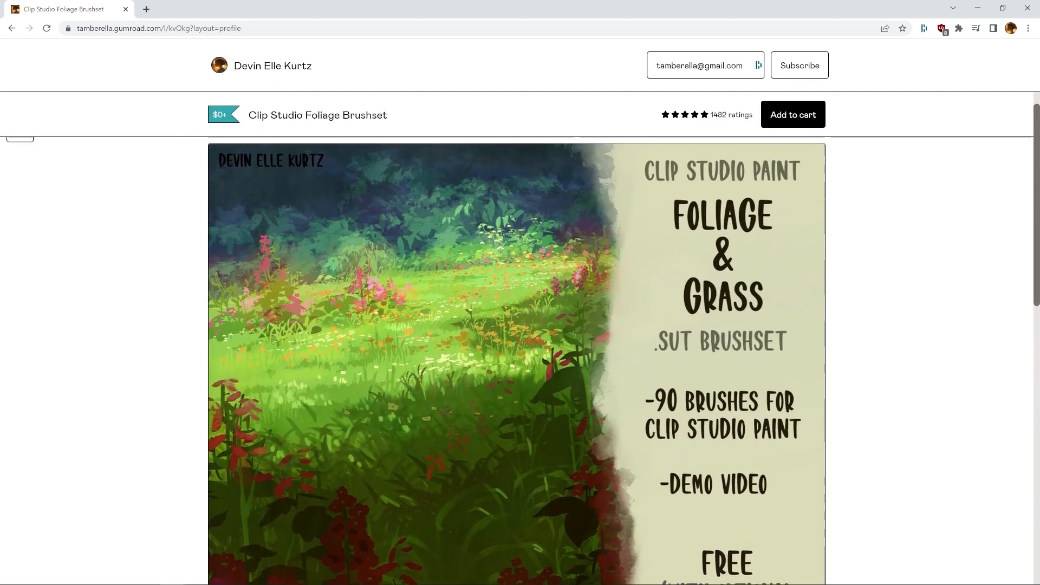
{"action": "left_click", "coordinate": [12, 28]}
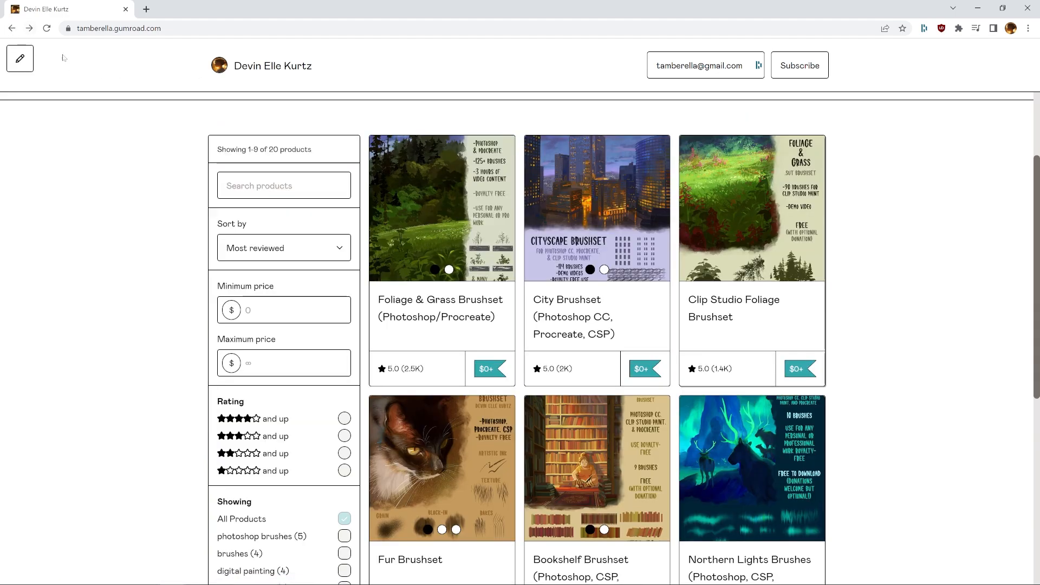
{"action": "mouse_move", "coordinate": [1038, 194]}
{"action": "left_mouse_down"}
{"action": "mouse_move", "coordinate": [1038, 211]}
{"action": "mouse_move", "coordinate": [1039, 196]}
{"action": "left_mouse_up"}
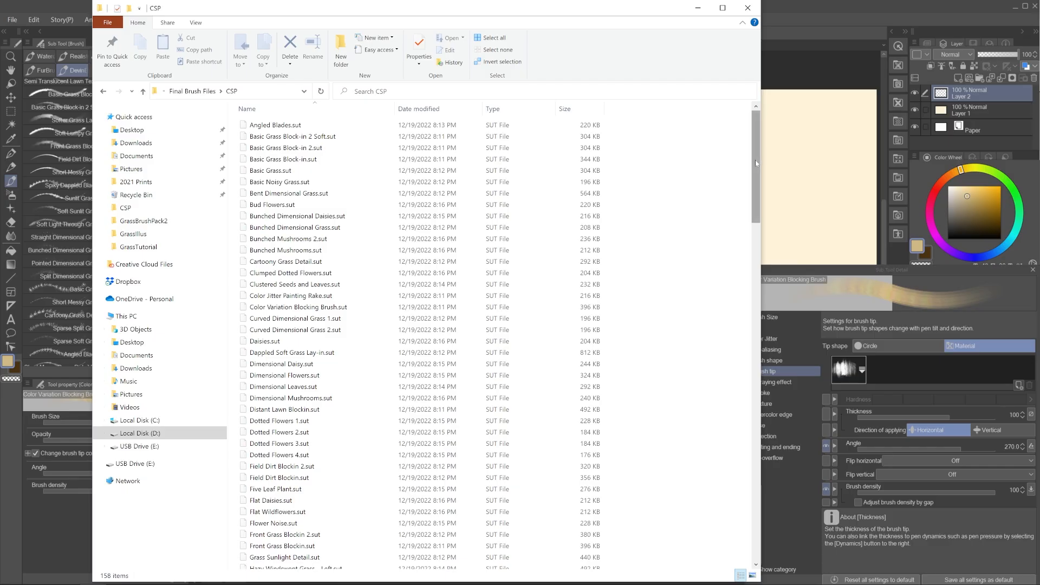
Select all the SUT brush files in the CSP folder and minimize the folder window to return to Clip Studio Paint
{"action": "left_click_drag", "start_coordinate": [755, 161], "coordinate": [752, 131]}
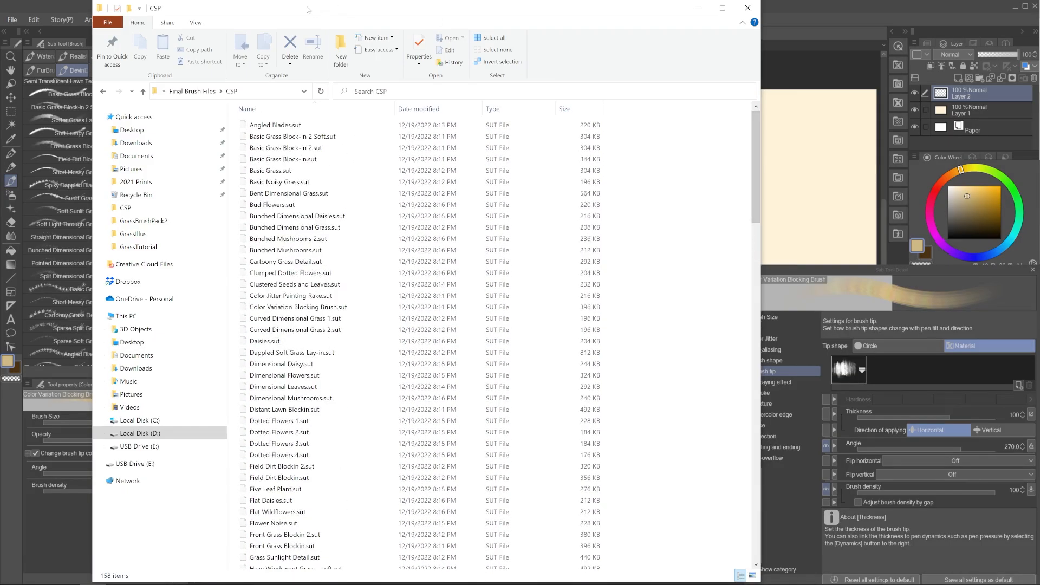
{"action": "mouse_move", "coordinate": [307, 11]}
{"action": "left_mouse_down"}
{"action": "mouse_move", "coordinate": [350, 22]}
{"action": "mouse_move", "coordinate": [476, 16]}
{"action": "left_mouse_up"}
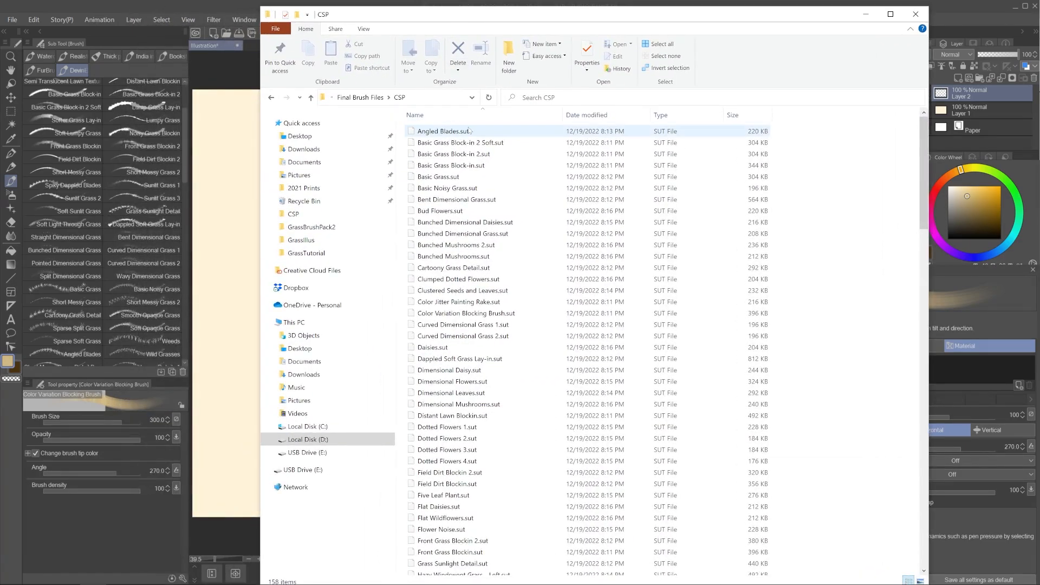
{"action": "left_click", "coordinate": [488, 131]}
{"action": "left_click_drag", "start_coordinate": [924, 131], "coordinate": [924, 487]}
{"action": "key", "text": "ctrl+a"}
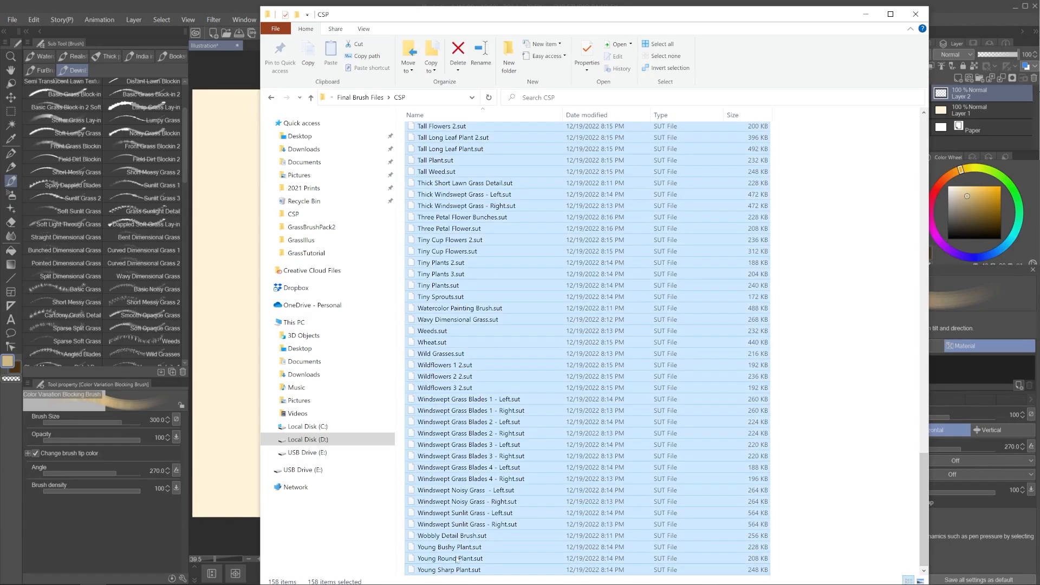
{"action": "left_click_drag", "start_coordinate": [456, 168], "coordinate": [494, 254]}
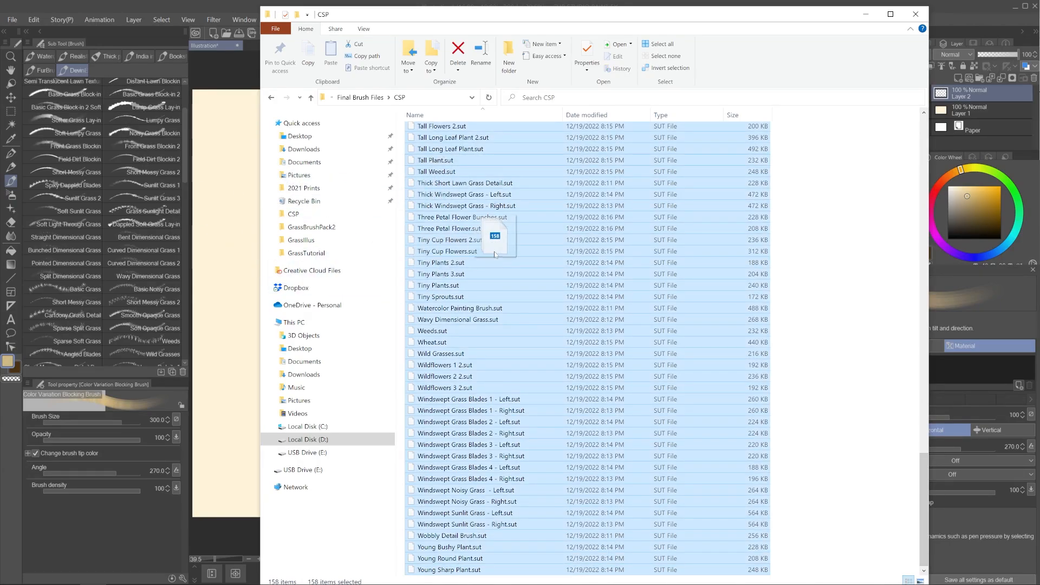
{"action": "left_click", "coordinate": [865, 14]}
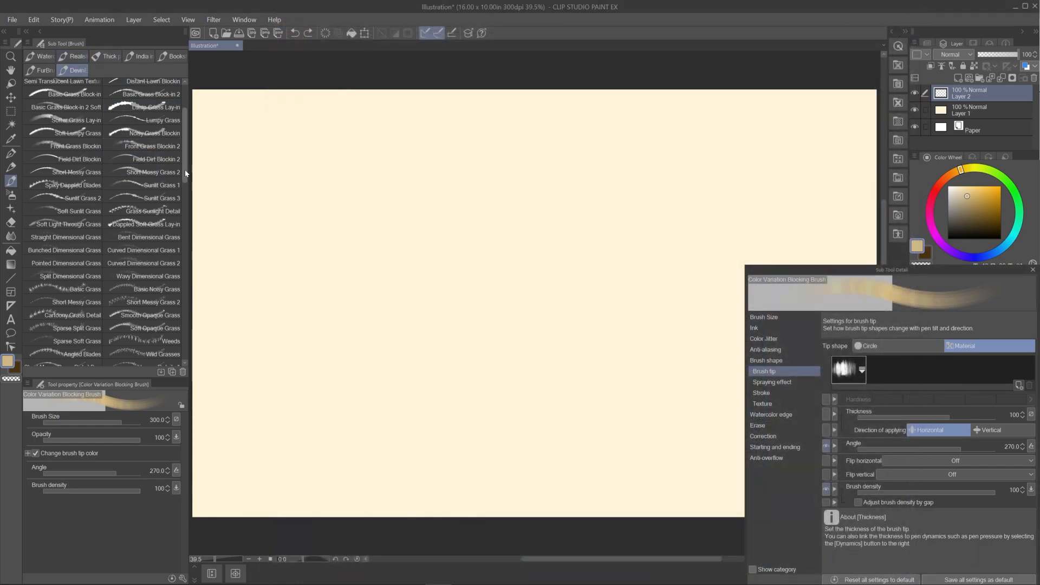
Look through the grass, plant and flower brushes in the sub tool list and the available palettes
{"action": "left_click_drag", "start_coordinate": [184, 170], "coordinate": [181, 121]}
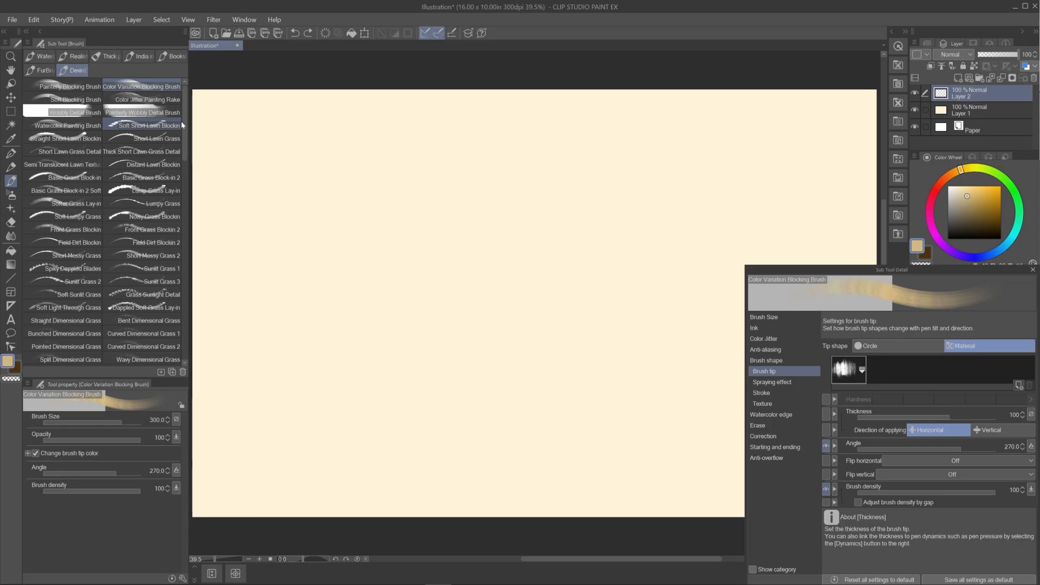
{"action": "left_click_drag", "start_coordinate": [182, 118], "coordinate": [183, 192]}
{"action": "scroll", "coordinate": [156, 150], "scroll_direction": "up", "scroll_amount": 4}
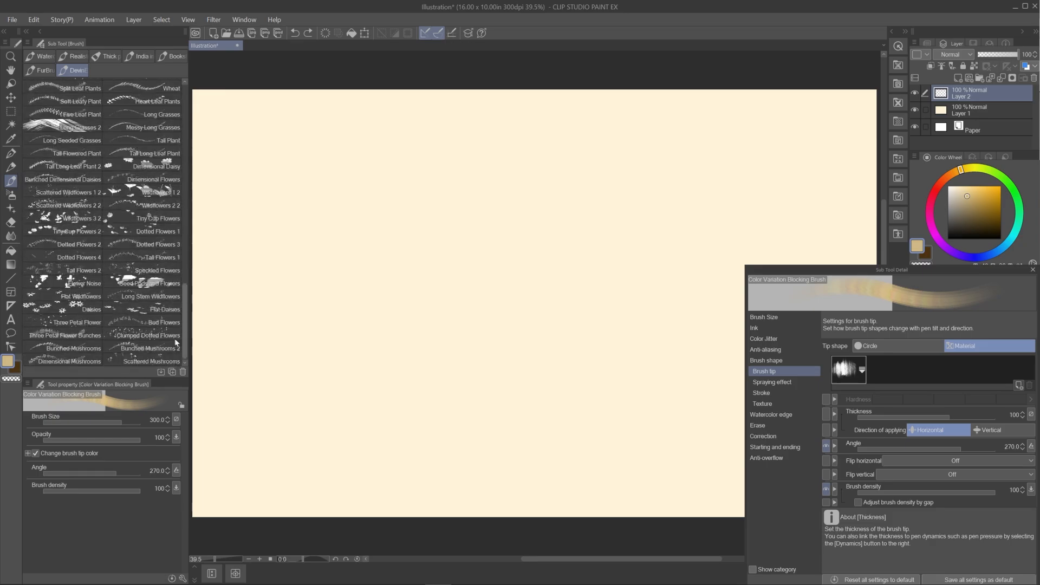
{"action": "scroll", "coordinate": [156, 150], "scroll_direction": "up", "scroll_amount": 8}
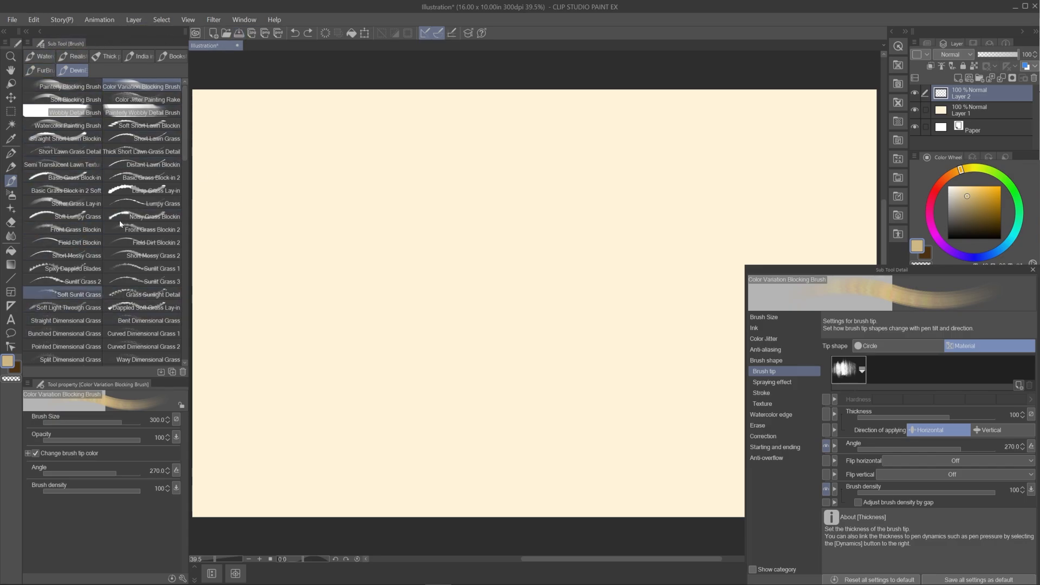
{"action": "left_click", "coordinate": [245, 19]}
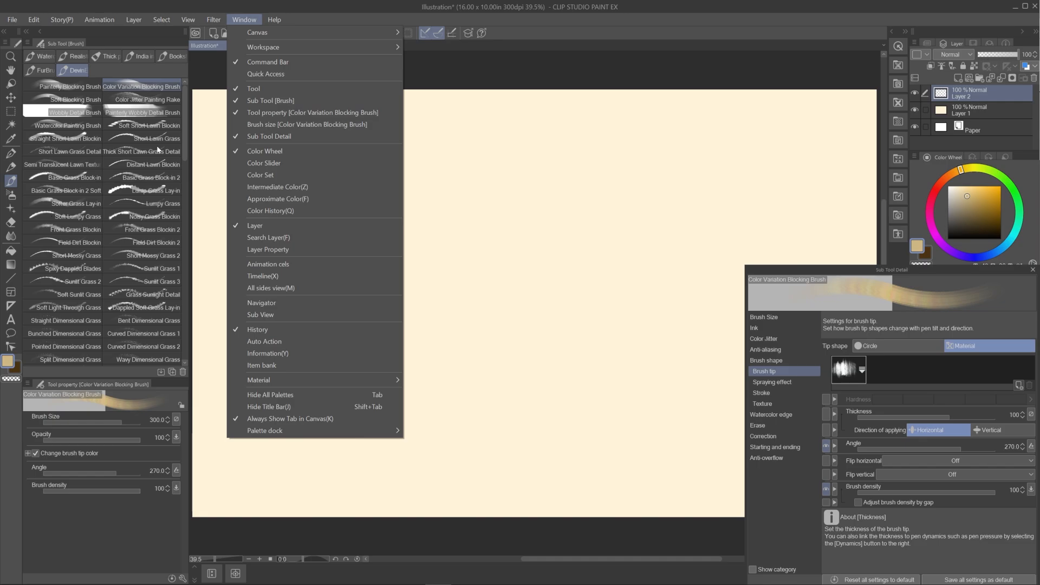
{"action": "left_click", "coordinate": [77, 150]}
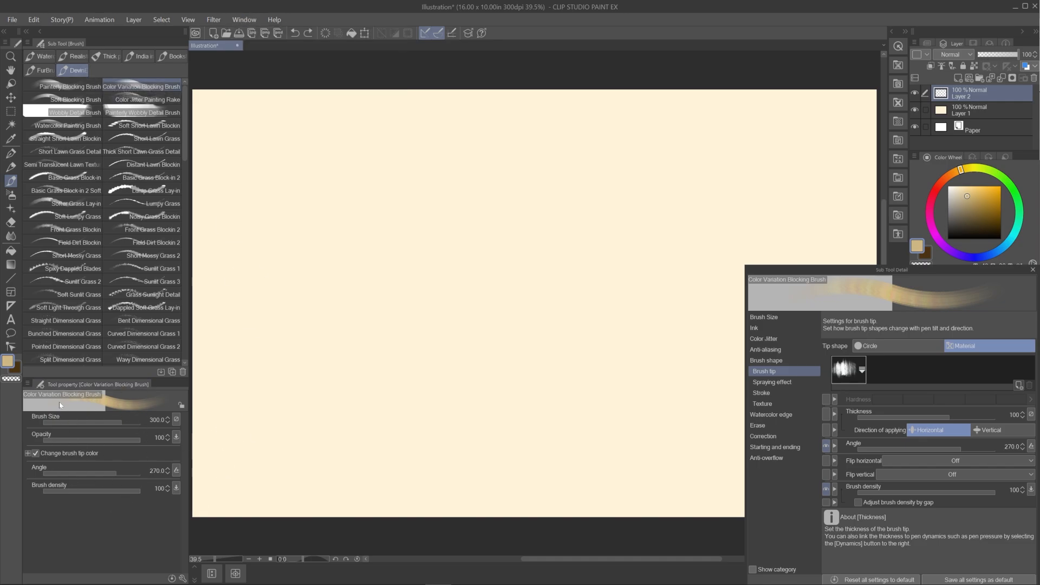
Set the Color Variation Blocking Brush's size to 512.2
{"action": "left_click_drag", "start_coordinate": [101, 421], "coordinate": [125, 427]}
{"action": "left_click_drag", "start_coordinate": [119, 418], "coordinate": [125, 420]}
Hide and redisplay the brush tip's Angle and Brush density settings in the tool properties
{"action": "left_click", "coordinate": [244, 19]}
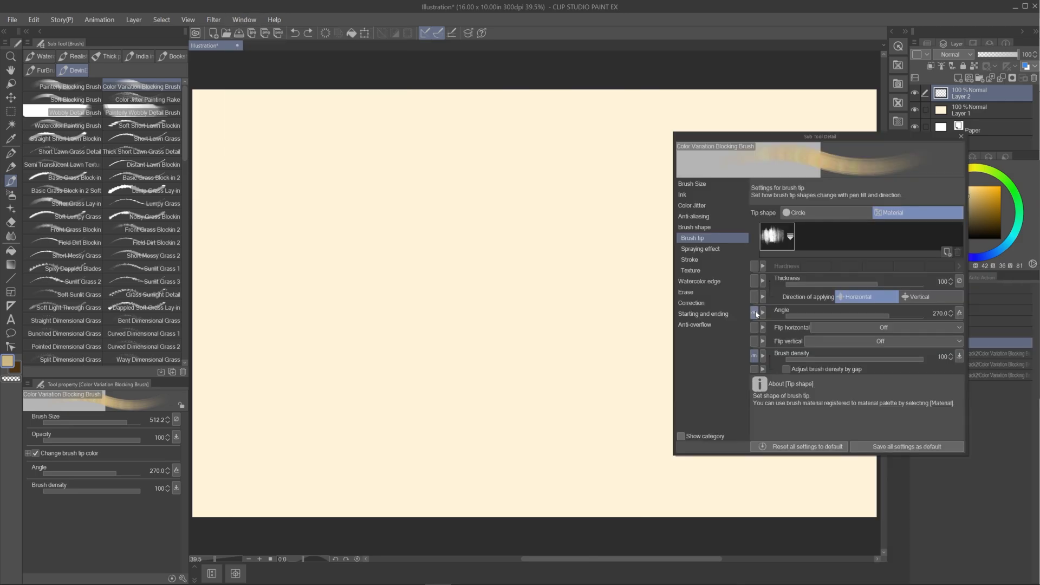
{"action": "left_click", "coordinate": [755, 311]}
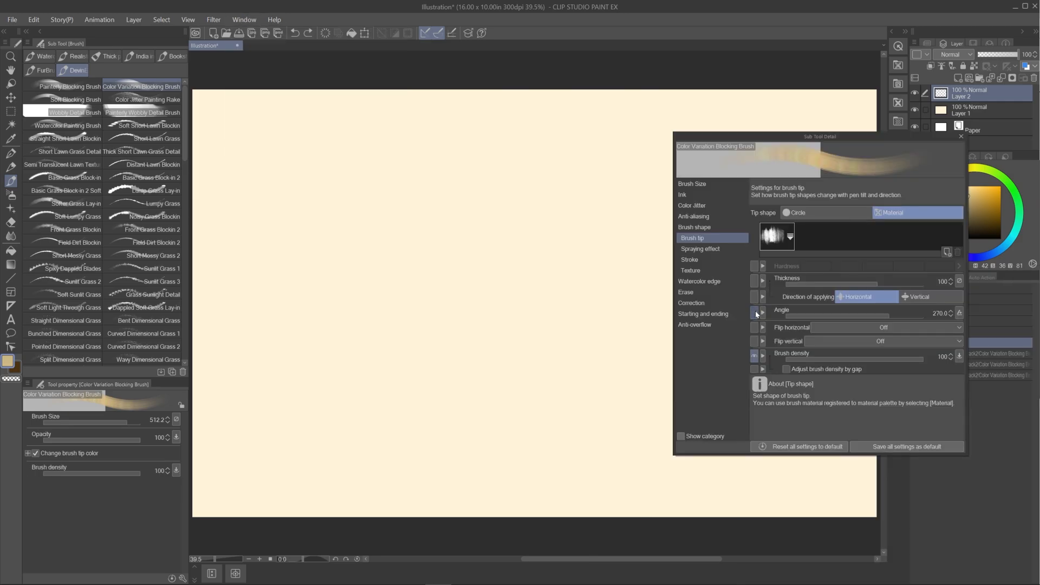
{"action": "left_click", "coordinate": [755, 311]}
{"action": "left_click", "coordinate": [755, 355]}
{"action": "left_click", "coordinate": [755, 355]}
{"action": "left_click", "coordinate": [754, 313]}
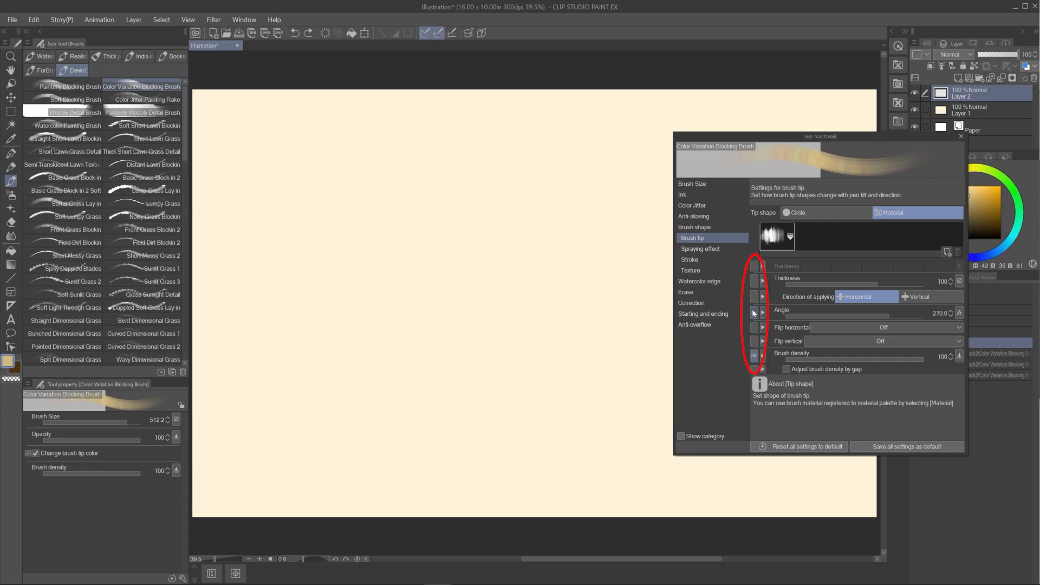
{"action": "left_click", "coordinate": [754, 313]}
{"action": "left_click", "coordinate": [755, 355]}
{"action": "left_click", "coordinate": [755, 356]}
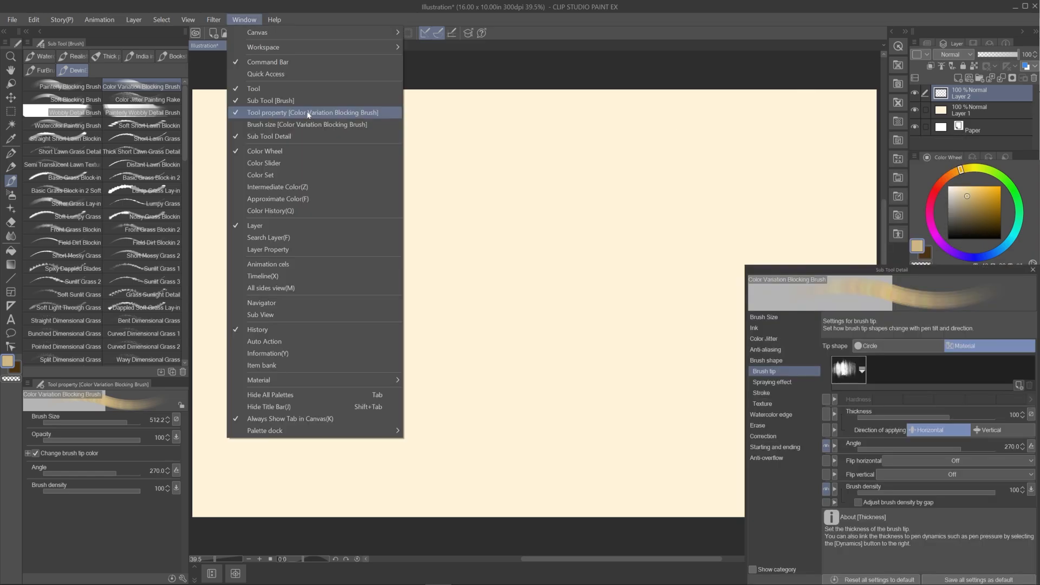
Review which brush palettes are enabled and move the Sub Tool Detail palette over the canvas
{"action": "left_click", "coordinate": [260, 115]}
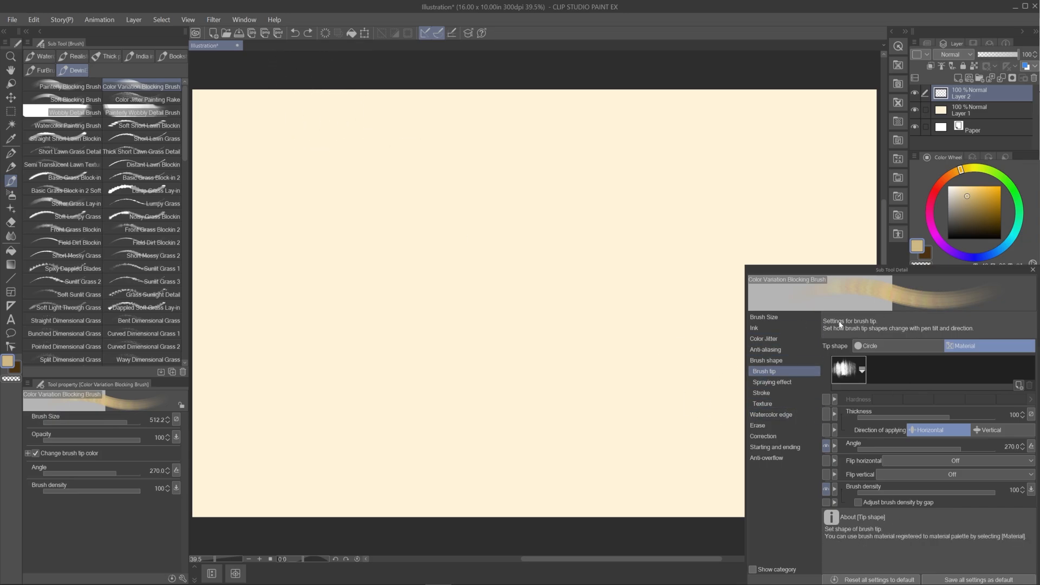
{"action": "left_click", "coordinate": [243, 20]}
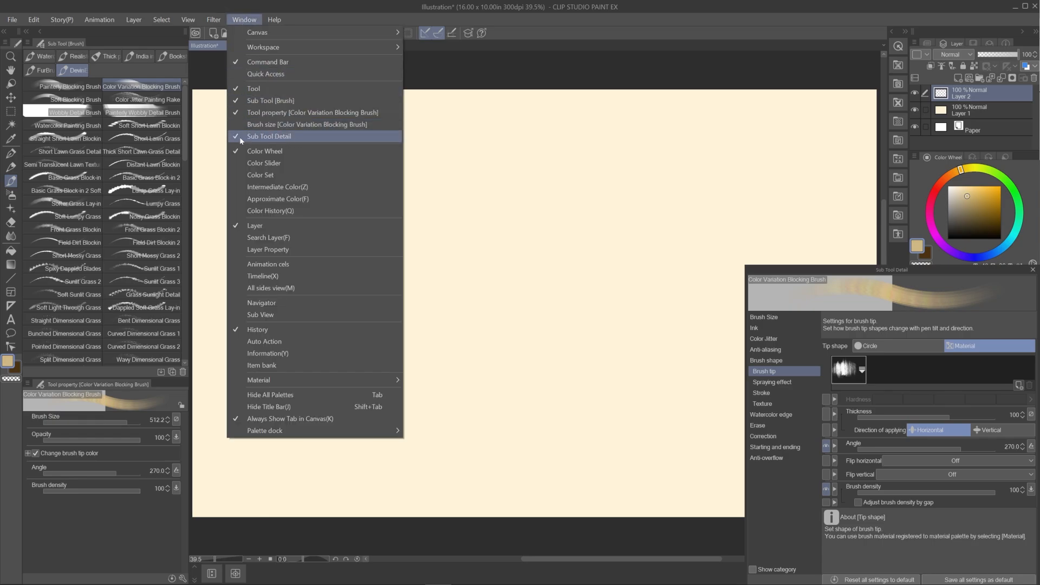
{"action": "left_click", "coordinate": [562, 67]}
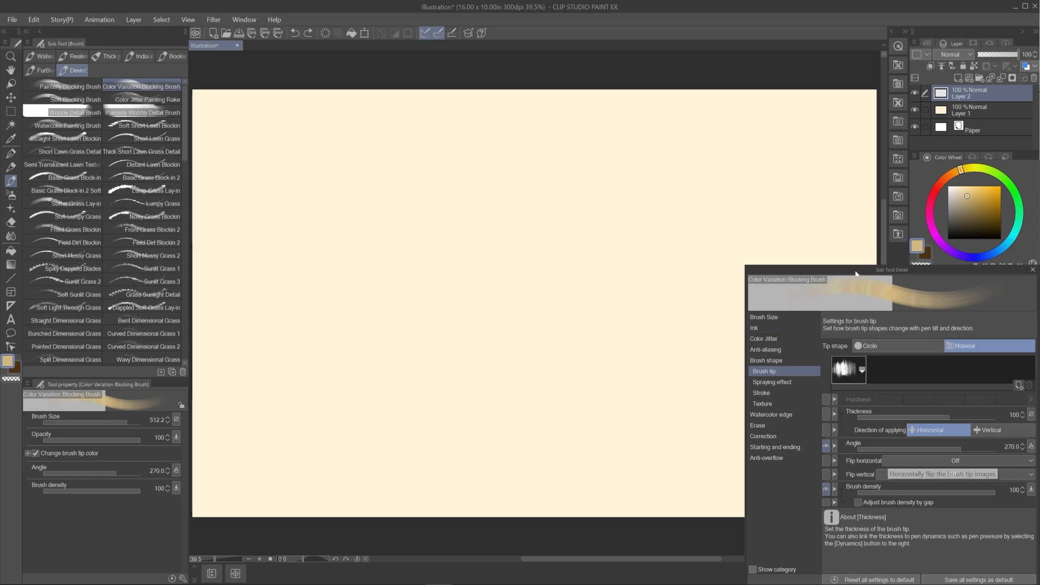
{"action": "left_click_drag", "start_coordinate": [856, 274], "coordinate": [714, 172]}
Find the option that resets the workspace to default, and leave it without applying it
{"action": "left_click", "coordinate": [248, 20]}
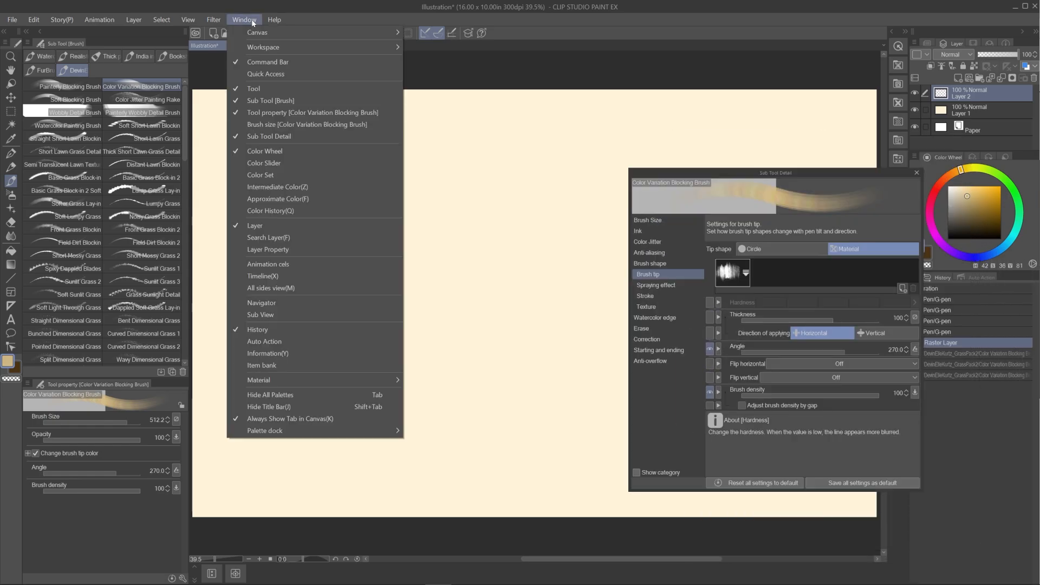
{"action": "mouse_move", "coordinate": [281, 46]}
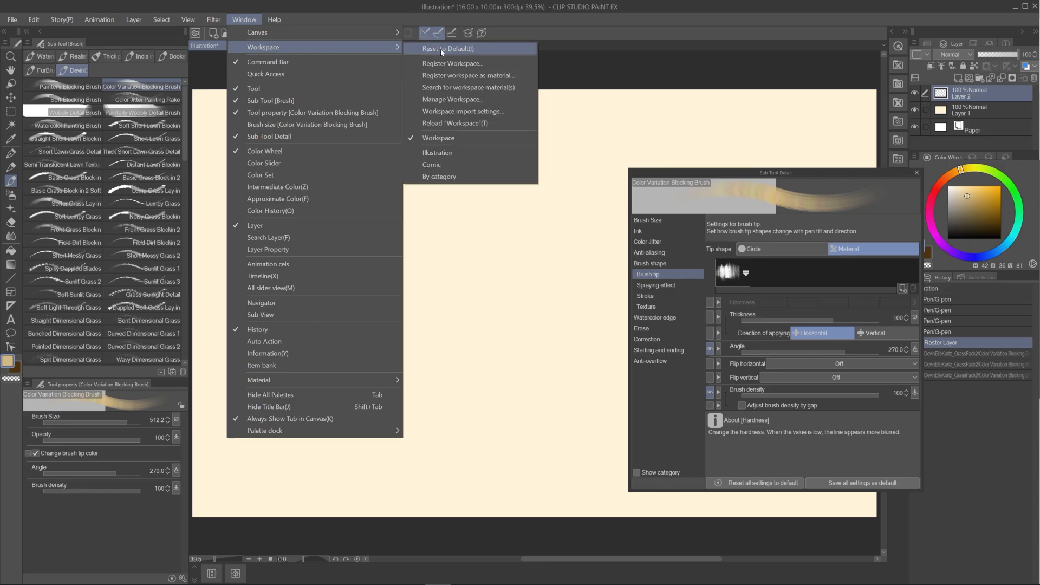
{"action": "left_click", "coordinate": [638, 56]}
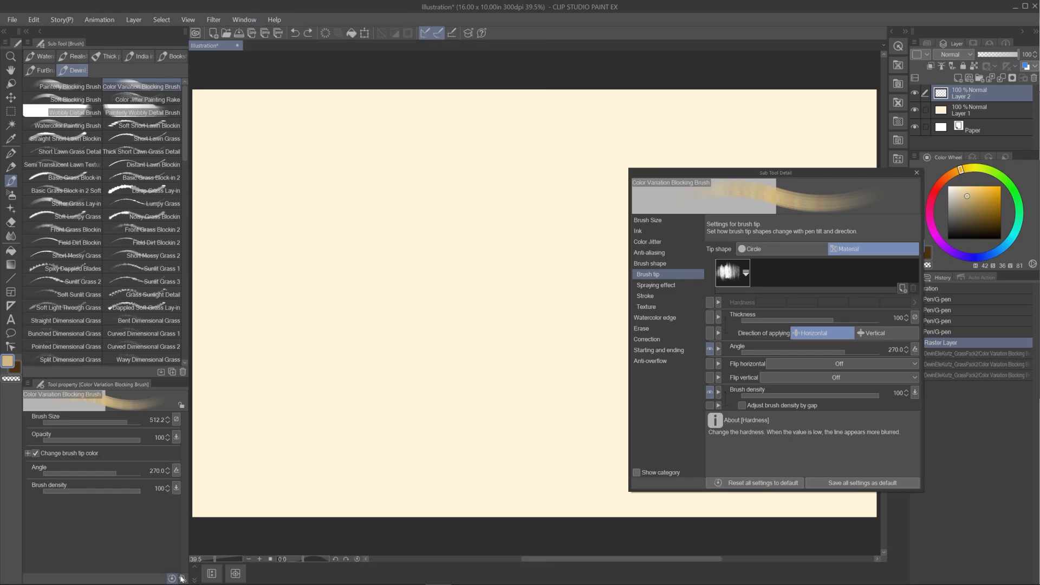
Close and reopen the Sub Tool Detail palette from the tool properties
{"action": "left_click", "coordinate": [184, 577]}
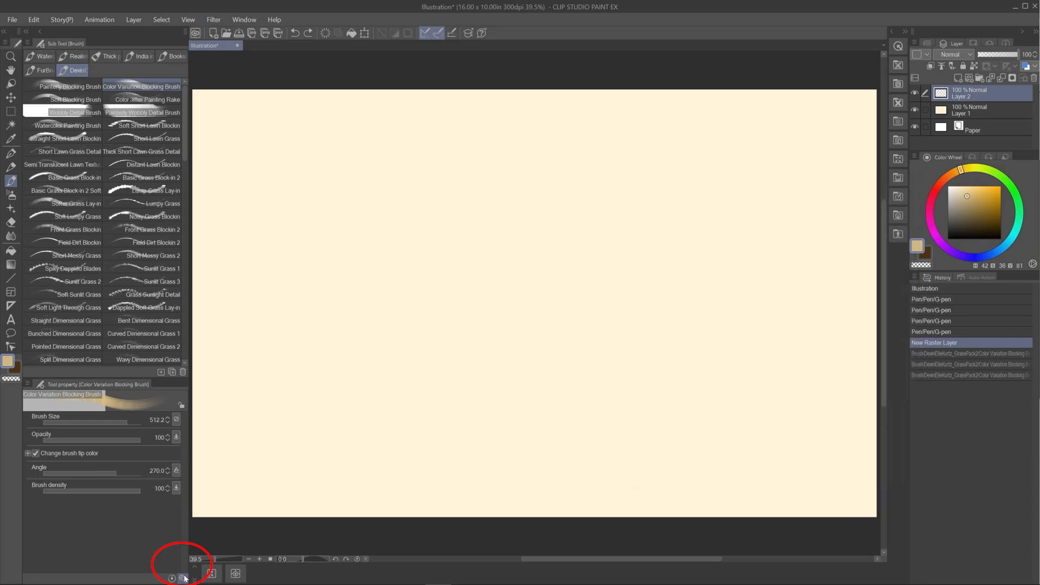
{"action": "left_click", "coordinate": [184, 578]}
{"action": "left_click", "coordinate": [184, 577]}
{"action": "left_click", "coordinate": [184, 578]}
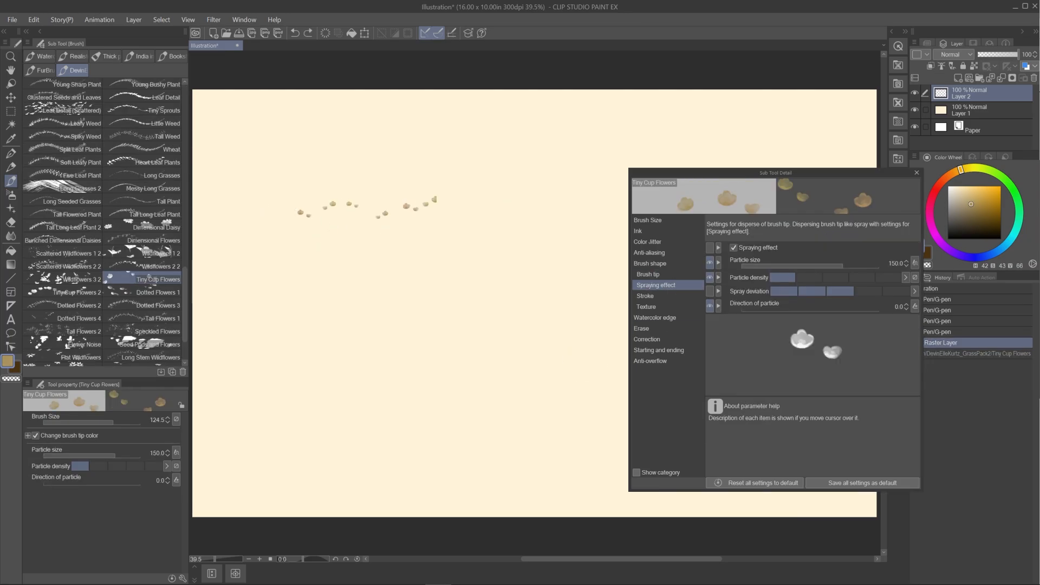
Paint a test row of flowers across the upper canvas with the Tiny Cup Flowers brush
{"action": "mouse_move", "coordinate": [428, 204]}
{"action": "left_mouse_down"}
{"action": "mouse_move", "coordinate": [469, 214]}
{"action": "mouse_move", "coordinate": [413, 215]}
{"action": "mouse_move", "coordinate": [530, 228]}
{"action": "mouse_move", "coordinate": [482, 210]}
{"action": "mouse_move", "coordinate": [552, 210]}
{"action": "left_mouse_up"}
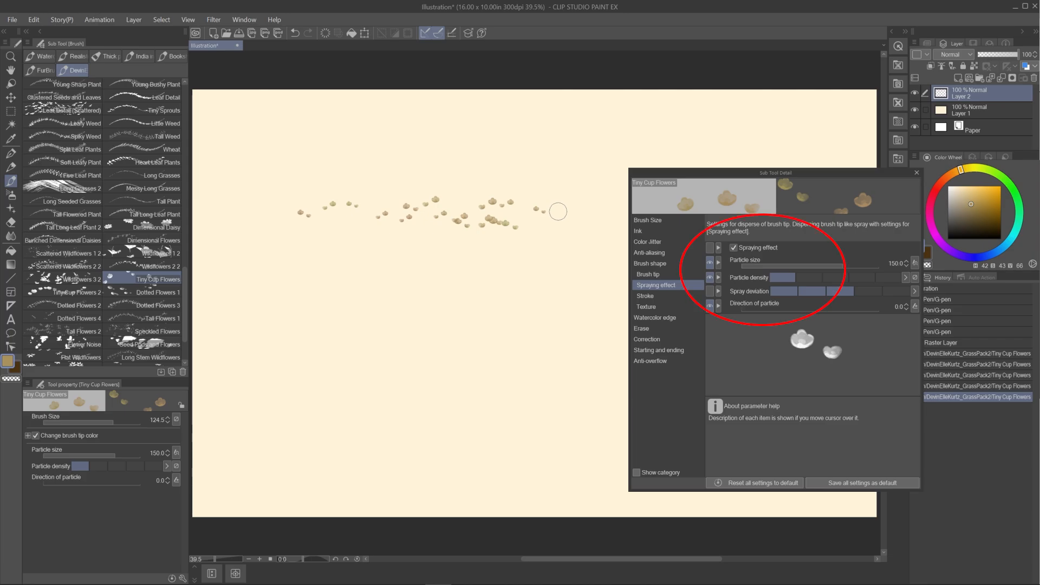
{"action": "mouse_move", "coordinate": [780, 243]}
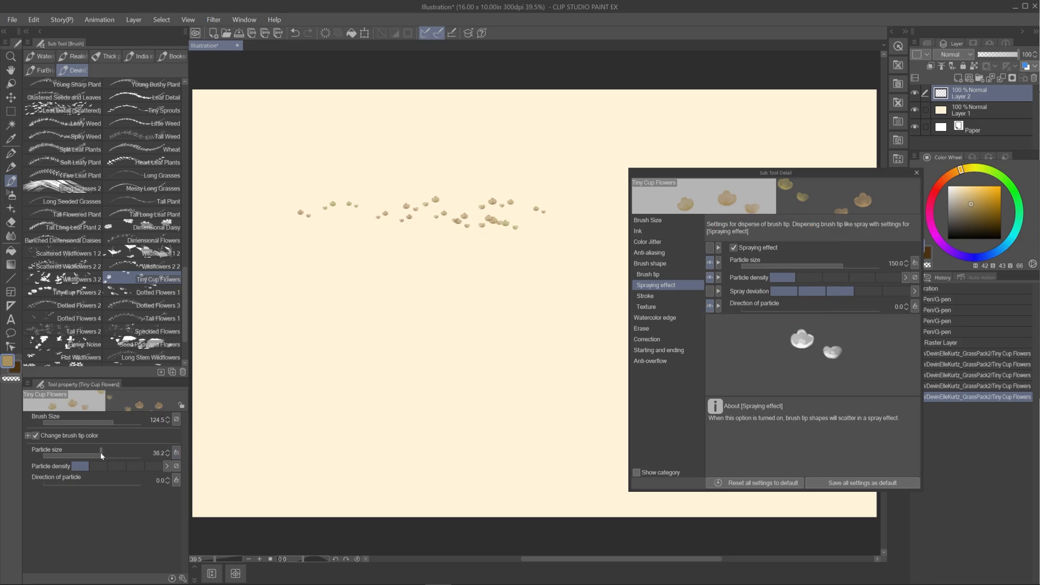
Set the Tiny Cup Flowers brush's particle size to 105.2 and paint a second row of flowers below the first
{"action": "left_click_drag", "start_coordinate": [110, 454], "coordinate": [112, 451]}
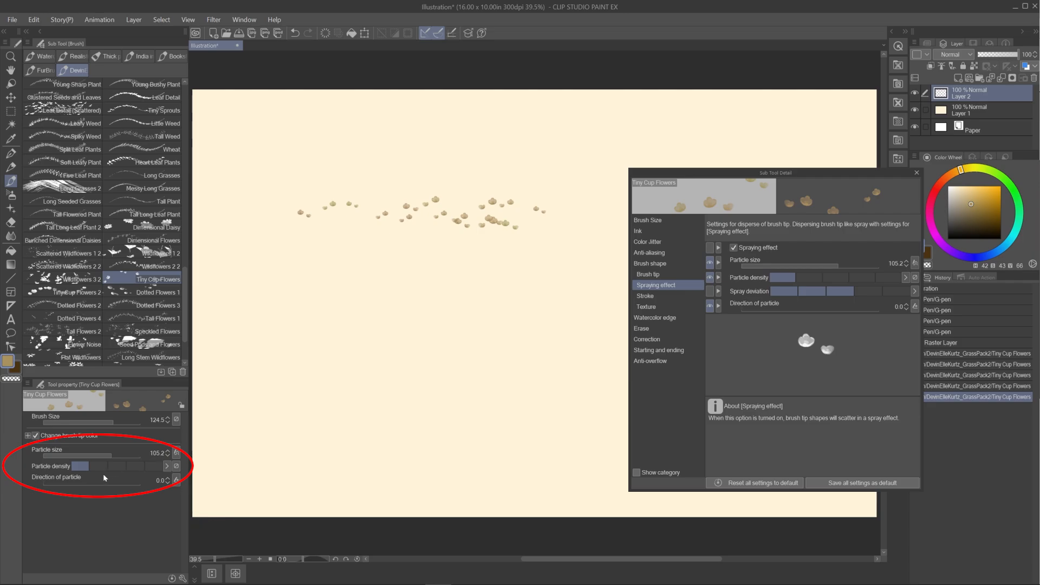
{"action": "left_click", "coordinate": [97, 466]}
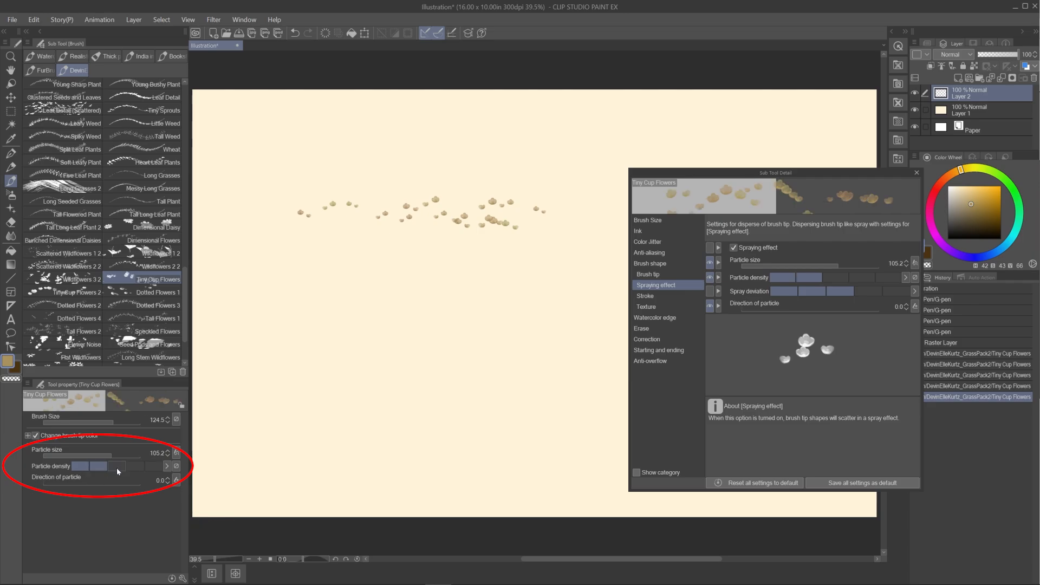
{"action": "left_click", "coordinate": [85, 467]}
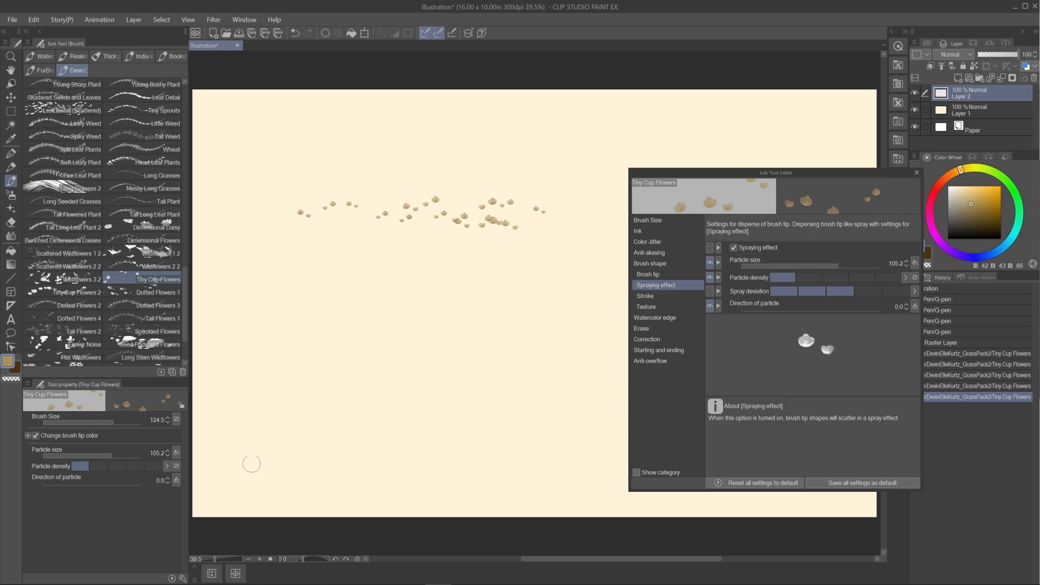
{"action": "left_click_drag", "start_coordinate": [328, 271], "coordinate": [550, 266]}
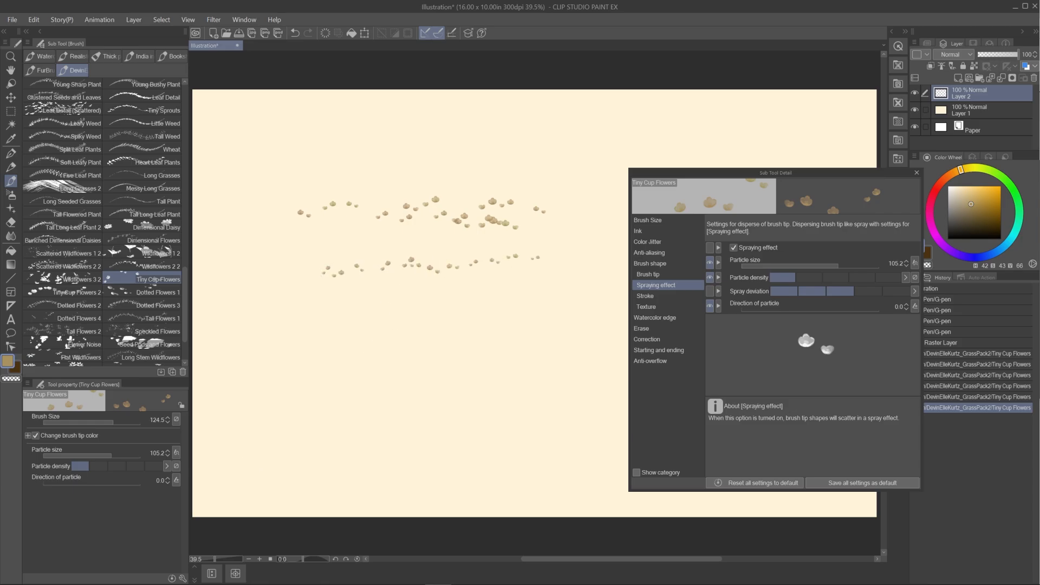
Set the Tiny Cup Flowers brush size to 294.9 and paint a third row of flowers below the other two
{"action": "left_click", "coordinate": [122, 422]}
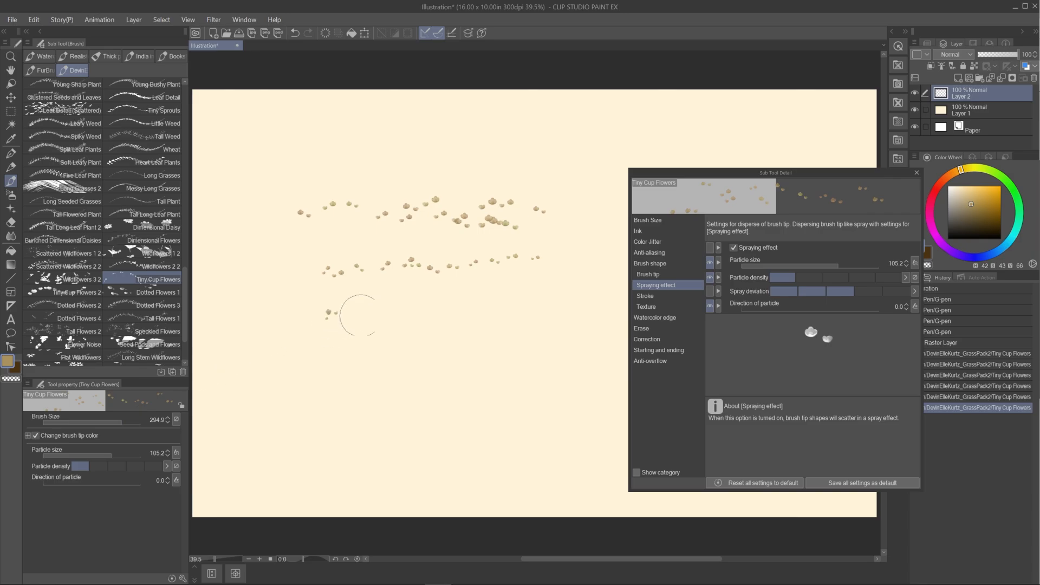
{"action": "mouse_move", "coordinate": [359, 314]}
{"action": "left_mouse_down"}
{"action": "mouse_move", "coordinate": [468, 293]}
{"action": "mouse_move", "coordinate": [557, 297]}
{"action": "left_mouse_up"}
Set the Tiny Cup Flowers brush's particle size to 294.9 and paint a row of flowers across the lower canvas
{"action": "left_click", "coordinate": [114, 455]}
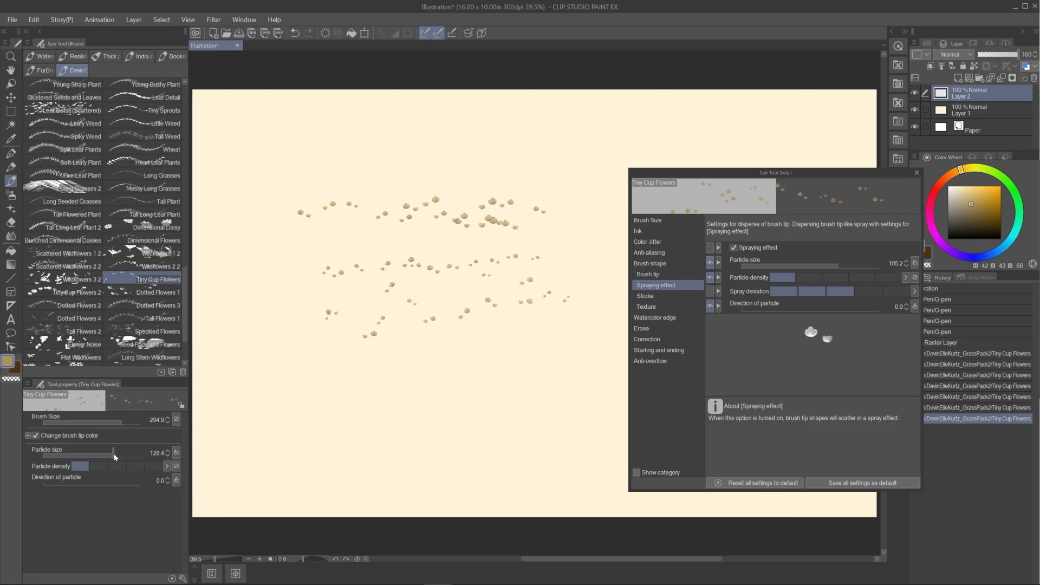
{"action": "left_click_drag", "start_coordinate": [113, 453], "coordinate": [121, 454]}
{"action": "left_click_drag", "start_coordinate": [274, 378], "coordinate": [571, 372]}
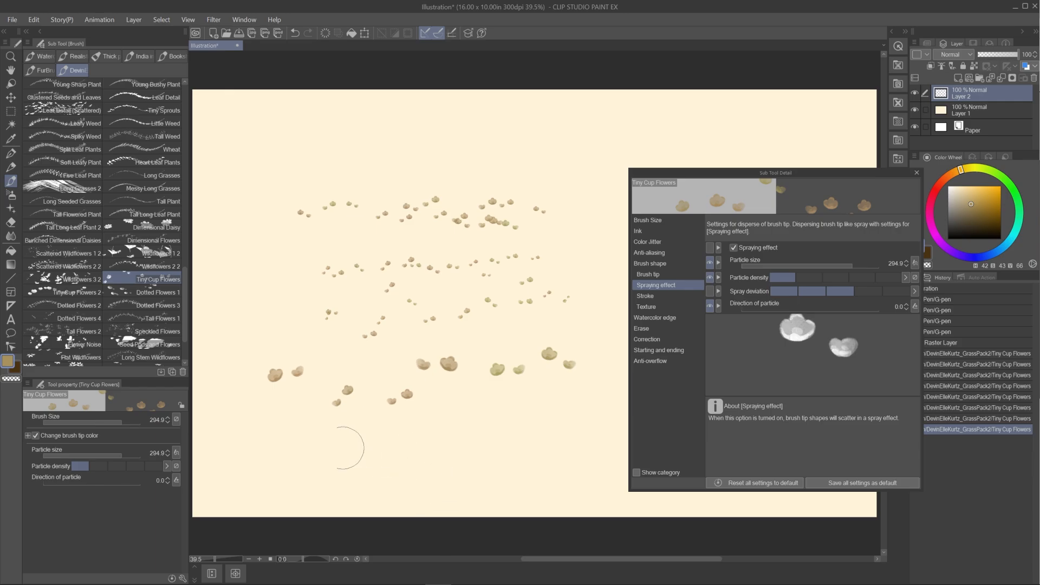
{"action": "left_click_drag", "start_coordinate": [112, 453], "coordinate": [116, 454]}
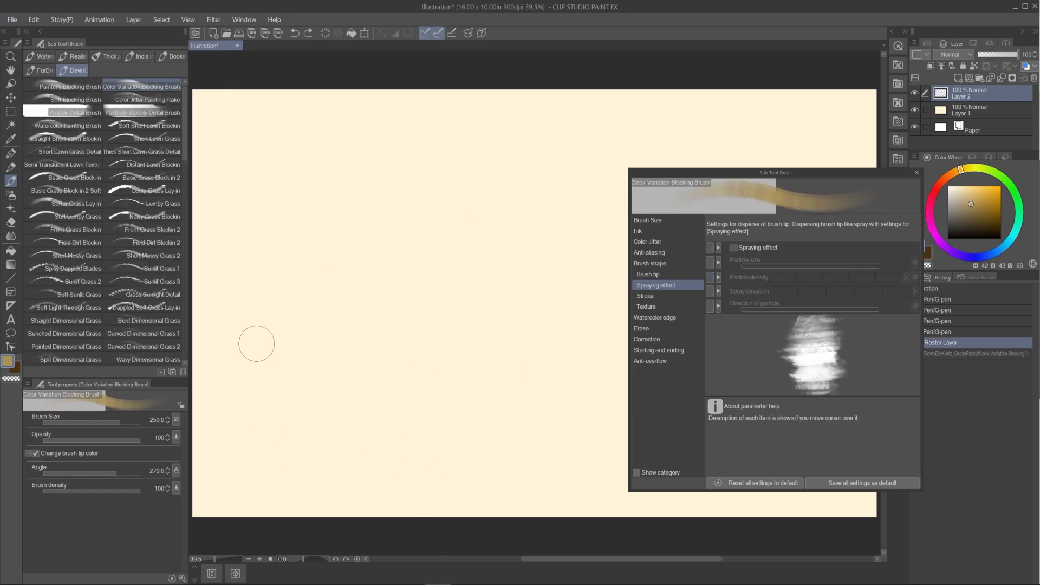
Paint three wavy comparison strokes with the Color Variation Blocking Brush, with Change brush tip color on, off, and on again
{"action": "mouse_move", "coordinate": [255, 346]}
{"action": "left_mouse_down"}
{"action": "mouse_move", "coordinate": [317, 255]}
{"action": "mouse_move", "coordinate": [474, 163]}
{"action": "left_mouse_up"}
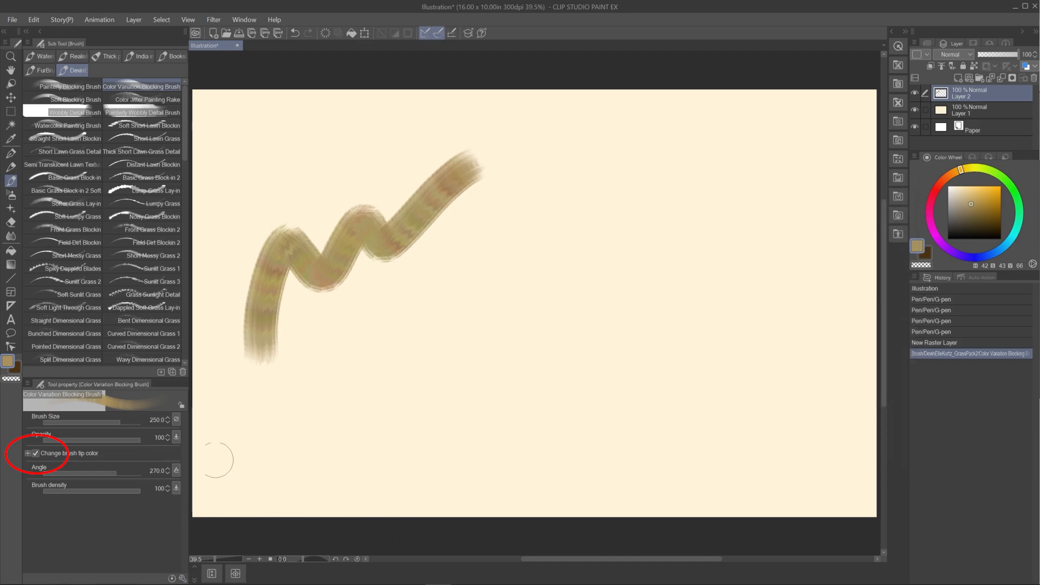
{"action": "left_click", "coordinate": [35, 454]}
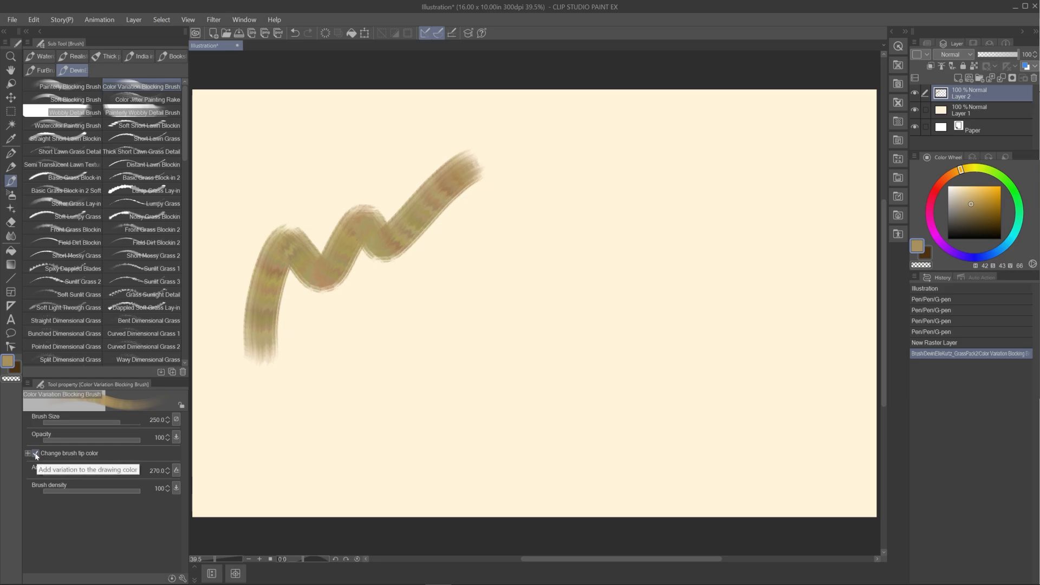
{"action": "mouse_move", "coordinate": [316, 405]}
{"action": "left_mouse_down"}
{"action": "mouse_move", "coordinate": [417, 300]}
{"action": "mouse_move", "coordinate": [568, 224]}
{"action": "left_mouse_up"}
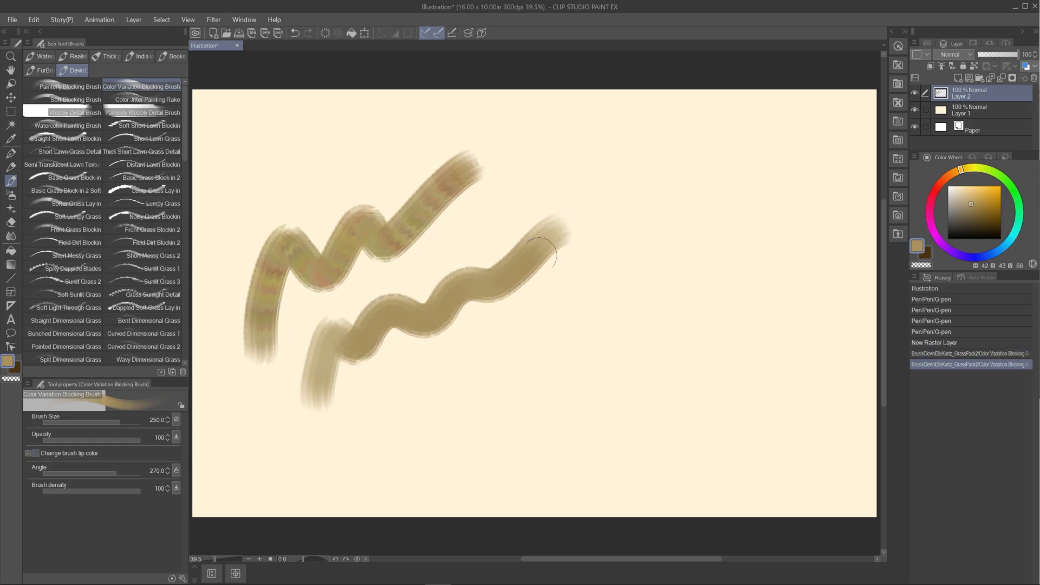
{"action": "mouse_move", "coordinate": [373, 445]}
{"action": "left_mouse_down"}
{"action": "mouse_move", "coordinate": [439, 369]}
{"action": "mouse_move", "coordinate": [627, 293]}
{"action": "left_mouse_up"}
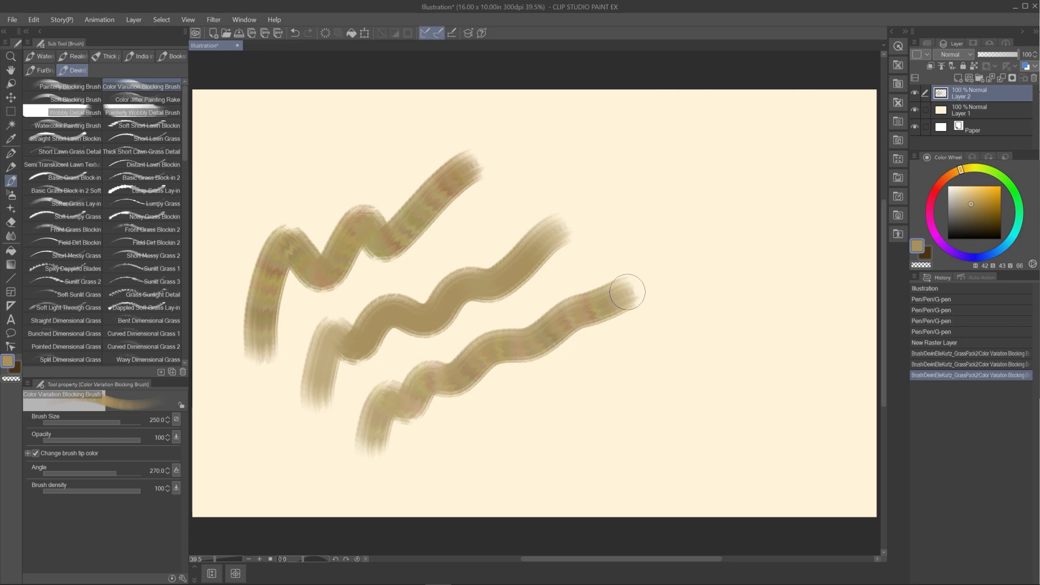
Set the hue variation to -12 in the Color Variation Blocking Brush's Color Jitter settings
{"action": "left_click", "coordinate": [182, 579]}
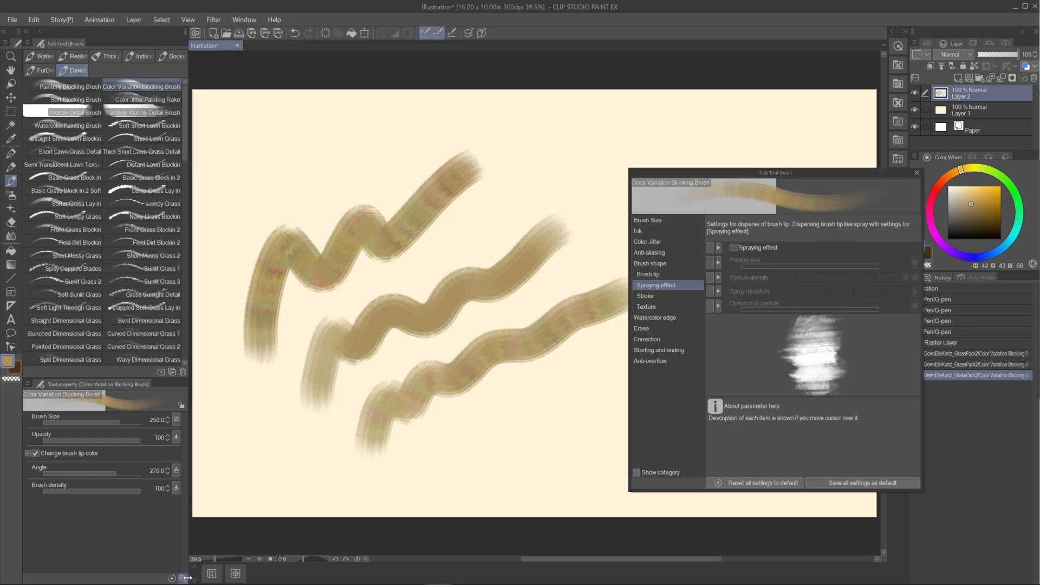
{"action": "left_click", "coordinate": [659, 242]}
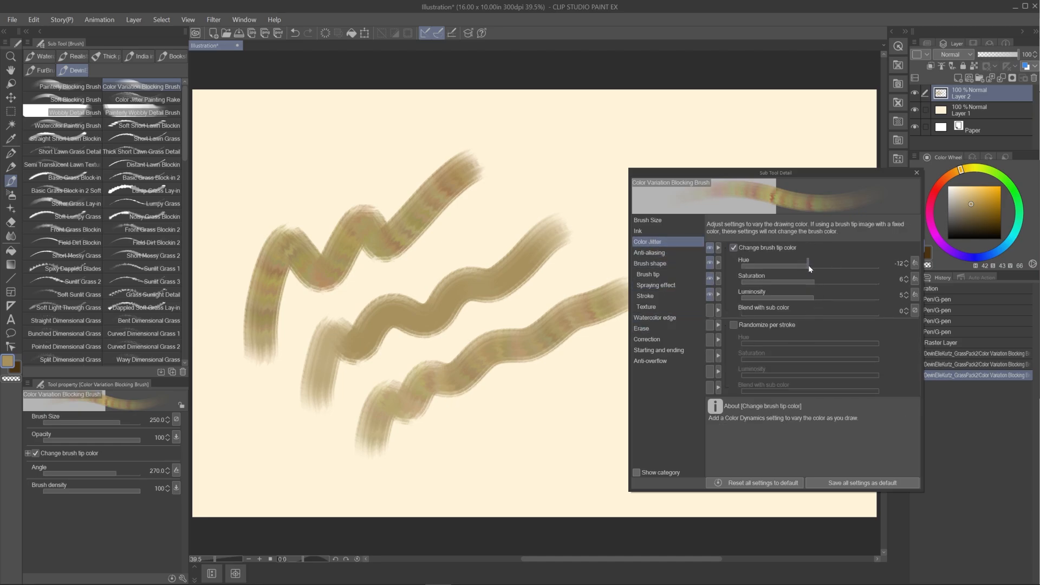
{"action": "left_click_drag", "start_coordinate": [810, 266], "coordinate": [806, 265]}
Paint a green stroke across the upper canvas with the Basic Grass Block-in brush at size 400, and open its detailed brush tip settings
{"action": "mouse_move", "coordinate": [526, 147]}
{"action": "left_mouse_down"}
{"action": "mouse_move", "coordinate": [545, 135]}
{"action": "mouse_move", "coordinate": [837, 137]}
{"action": "left_mouse_up"}
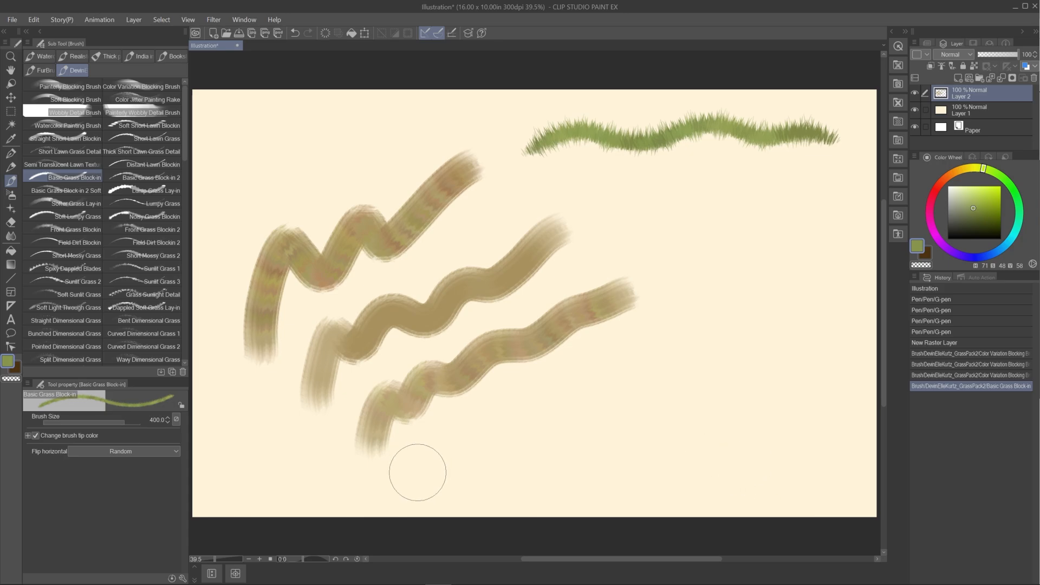
{"action": "left_click", "coordinate": [182, 578]}
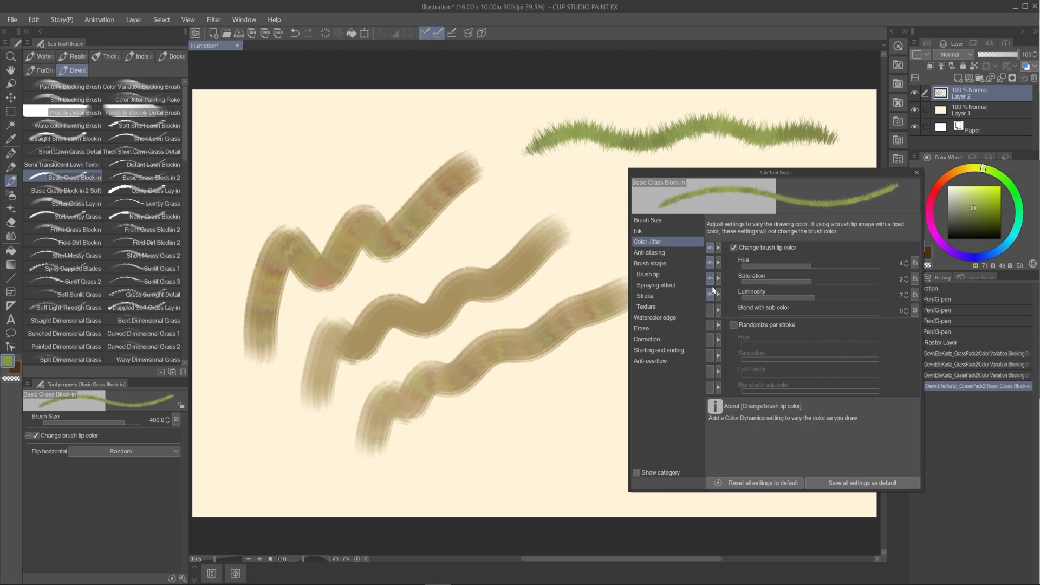
{"action": "left_click", "coordinate": [659, 265]}
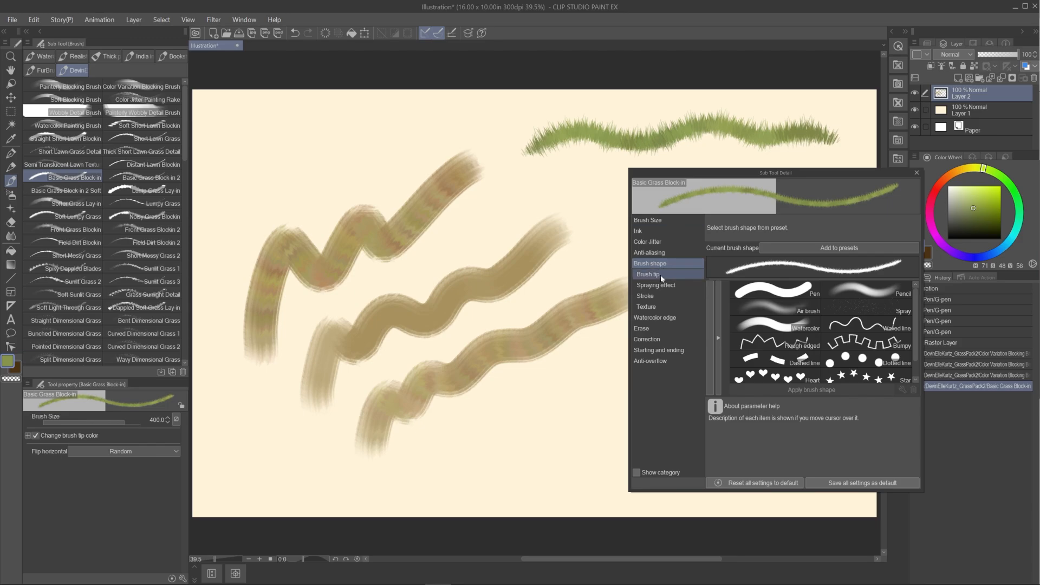
{"action": "left_click", "coordinate": [661, 275]}
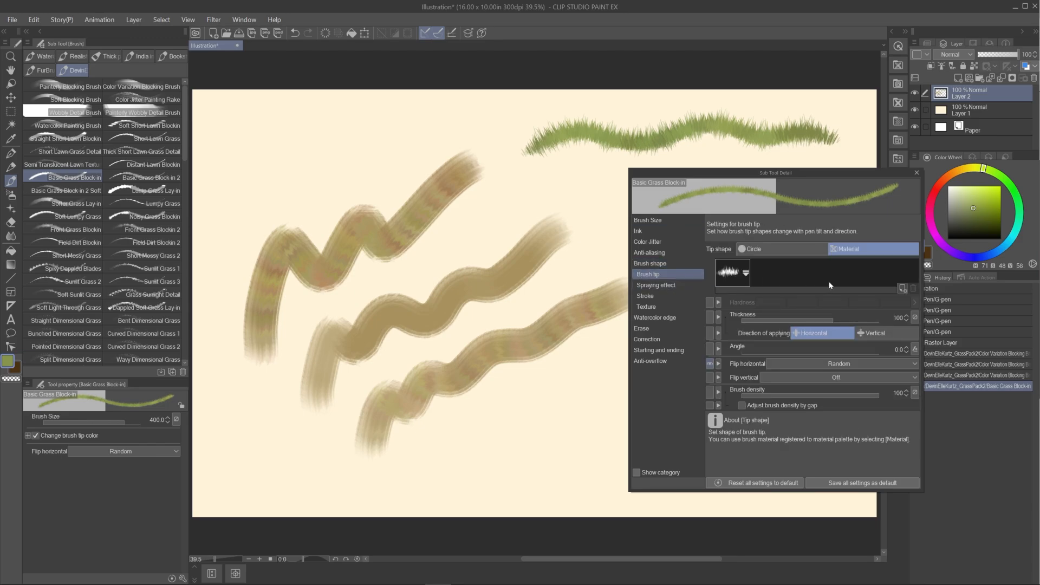
Set the input affecting the brush tip's Angle to None and paint a second grass stroke beside the first
{"action": "left_click", "coordinate": [915, 350]}
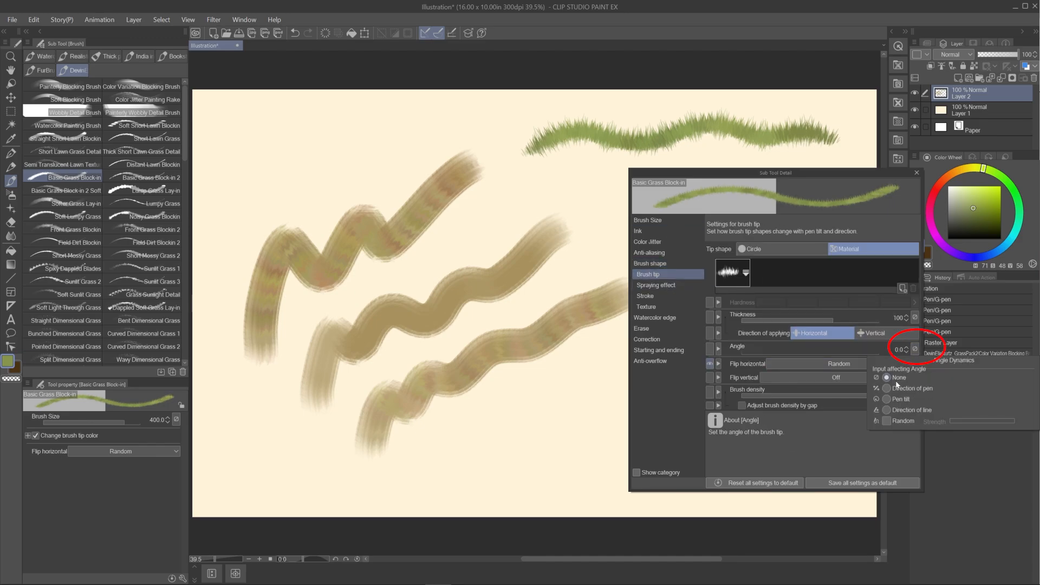
{"action": "left_click", "coordinate": [240, 148]}
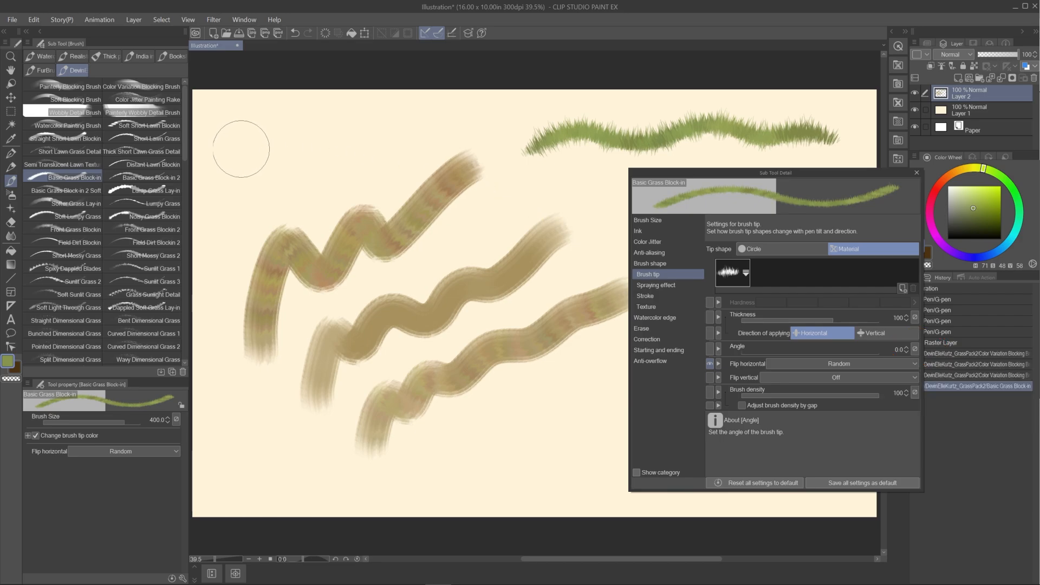
{"action": "mouse_move", "coordinate": [197, 147]}
{"action": "left_mouse_down"}
{"action": "mouse_move", "coordinate": [436, 127]}
{"action": "mouse_move", "coordinate": [520, 136]}
{"action": "left_mouse_up"}
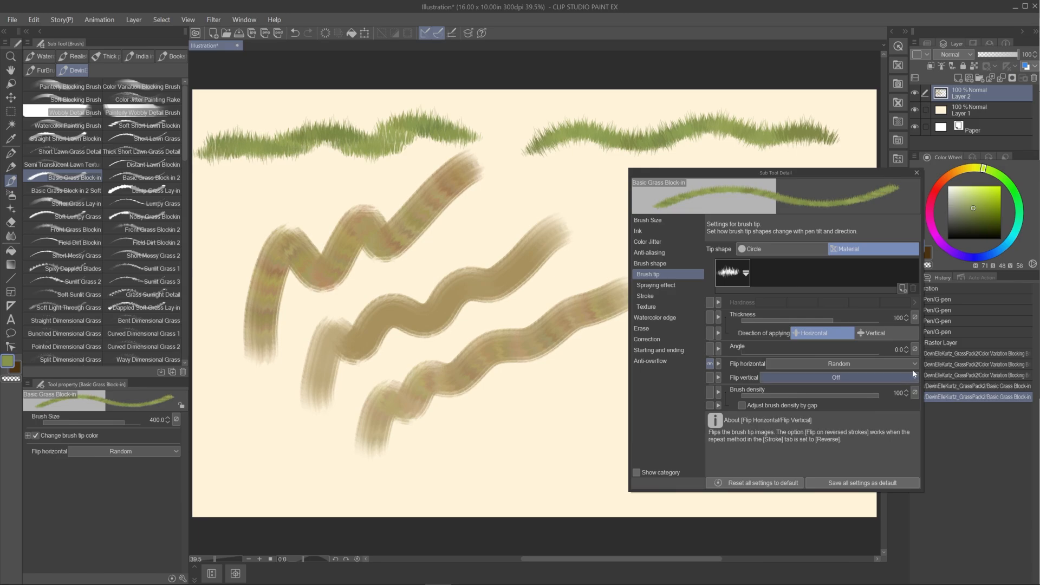
Switch the input affecting Angle to Direction of line and paint another grass stroke beneath the upper-left one
{"action": "left_click", "coordinate": [914, 350]}
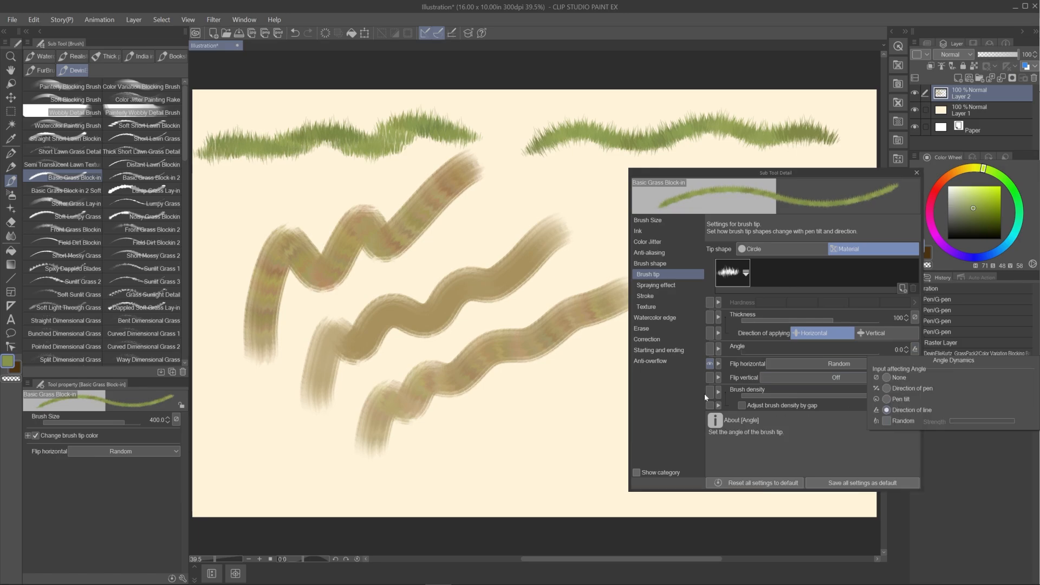
{"action": "left_click", "coordinate": [215, 201]}
{"action": "mouse_move", "coordinate": [200, 209]}
{"action": "left_mouse_down"}
{"action": "mouse_move", "coordinate": [428, 165]}
{"action": "mouse_move", "coordinate": [553, 160]}
{"action": "left_mouse_up"}
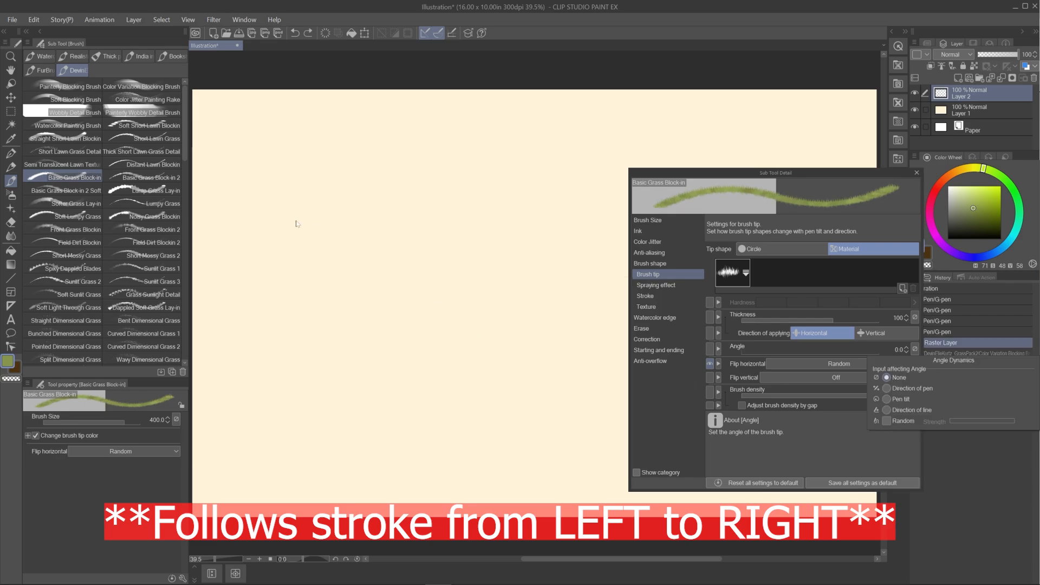
With Angle dynamics set to None, paint a wavy grass stroke across the upper part of the cleared canvas
{"action": "left_click", "coordinate": [297, 223]}
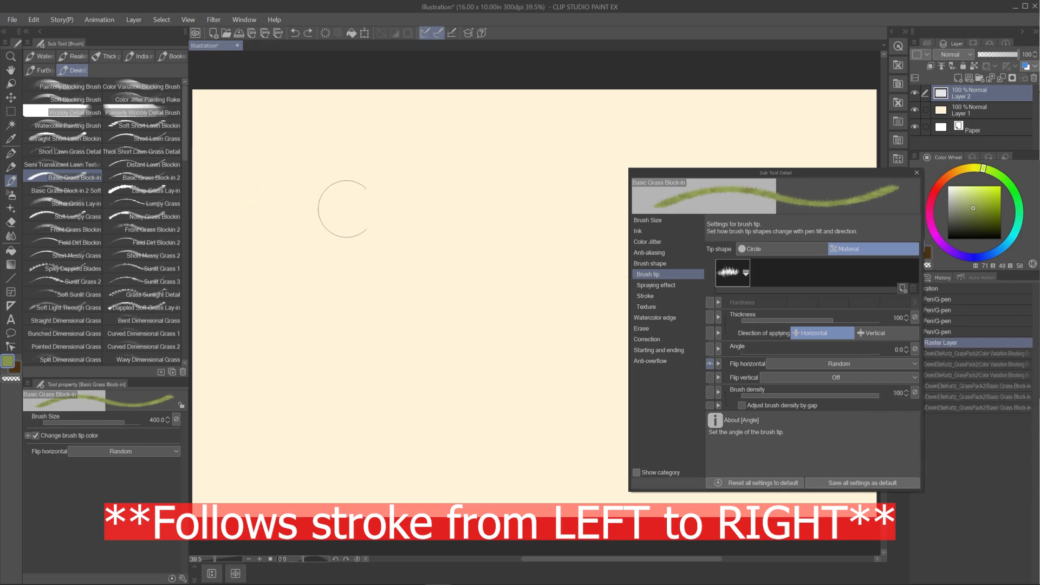
{"action": "mouse_move", "coordinate": [211, 217]}
{"action": "left_mouse_down"}
{"action": "mouse_move", "coordinate": [374, 182]}
{"action": "mouse_move", "coordinate": [582, 203]}
{"action": "left_mouse_up"}
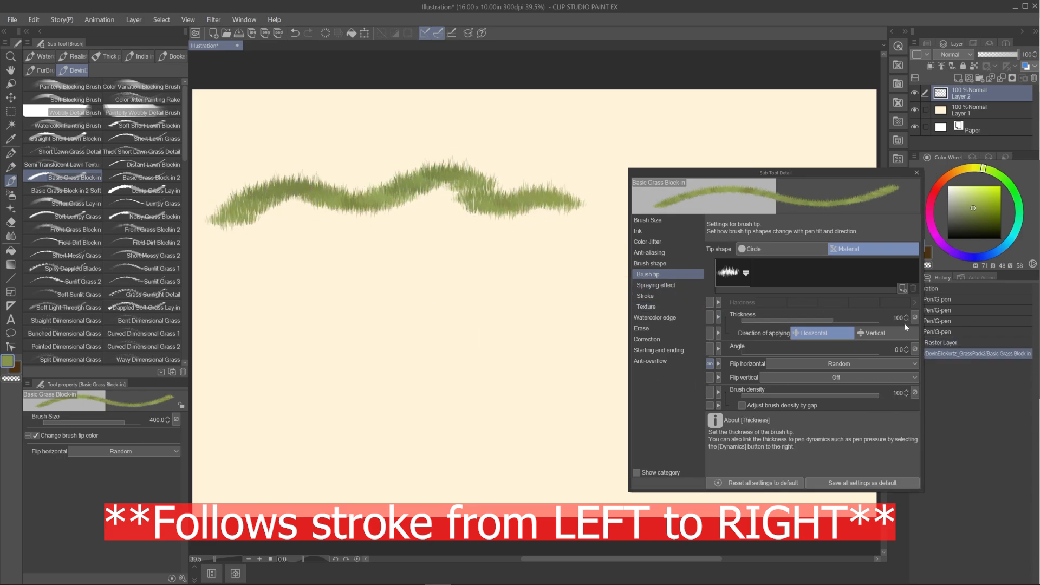
Set Angle dynamics to Direction of line and paint a grass stroke below the existing one, undoing and repainting it once
{"action": "left_click", "coordinate": [915, 350]}
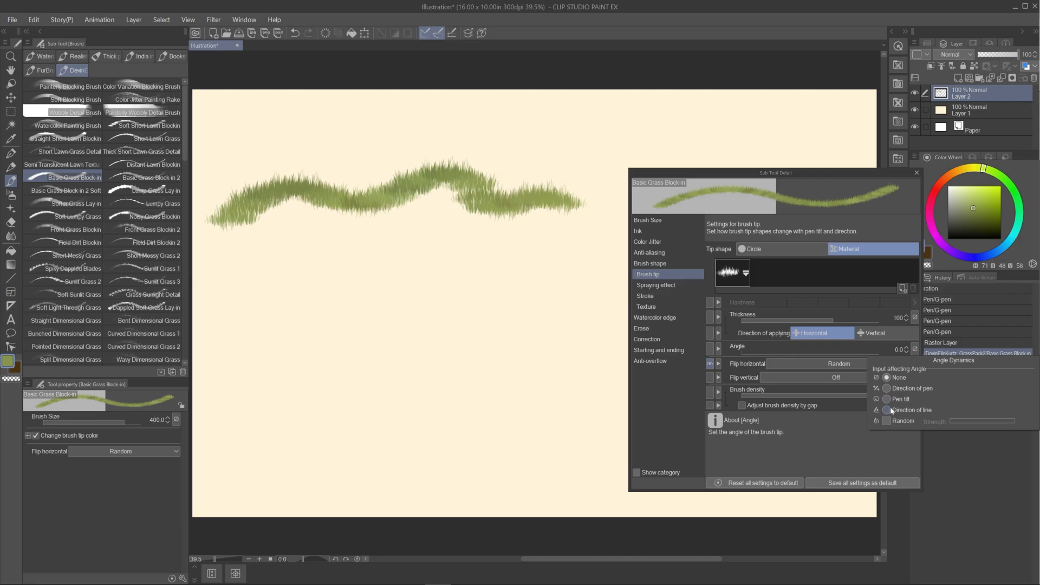
{"action": "left_click", "coordinate": [889, 409]}
{"action": "left_click", "coordinate": [233, 290]}
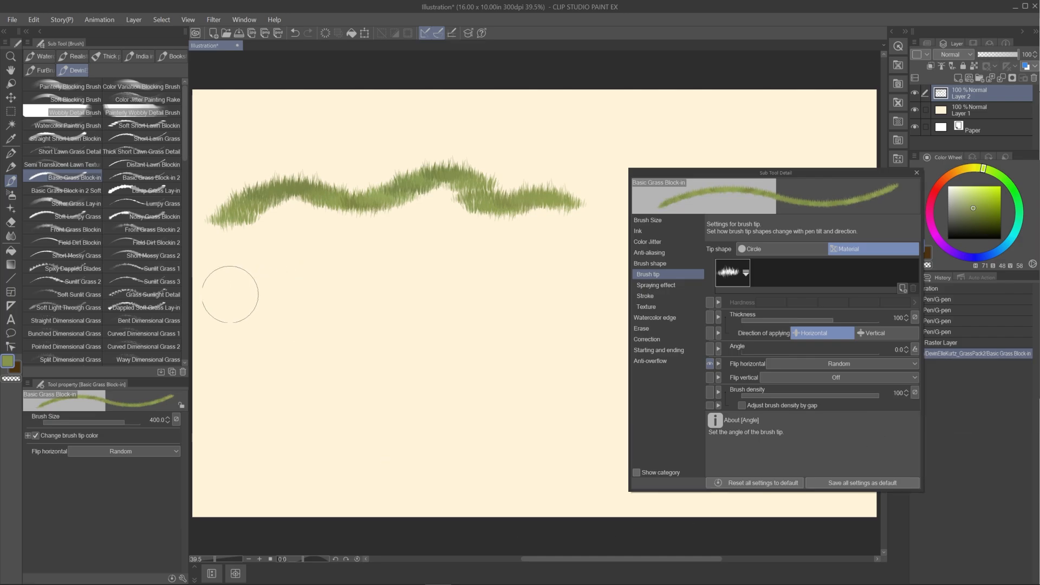
{"action": "mouse_move", "coordinate": [220, 310]}
{"action": "left_mouse_down"}
{"action": "mouse_move", "coordinate": [298, 265]}
{"action": "mouse_move", "coordinate": [400, 264]}
{"action": "mouse_move", "coordinate": [600, 307]}
{"action": "left_mouse_up"}
{"action": "key", "text": "ctrl+z"}
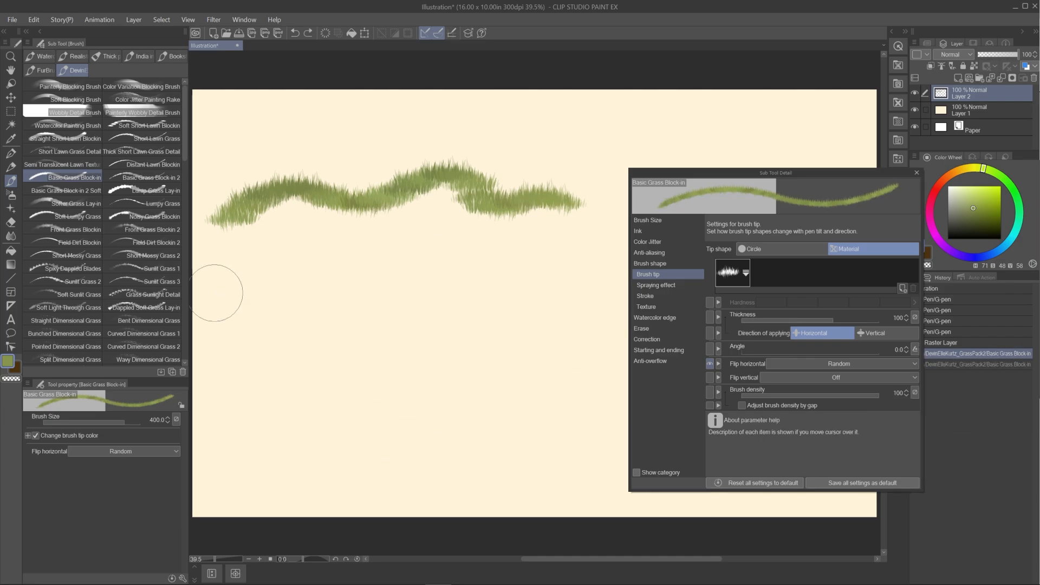
{"action": "mouse_move", "coordinate": [216, 290]}
{"action": "left_mouse_down"}
{"action": "mouse_move", "coordinate": [395, 274]}
{"action": "mouse_move", "coordinate": [588, 292]}
{"action": "left_mouse_up"}
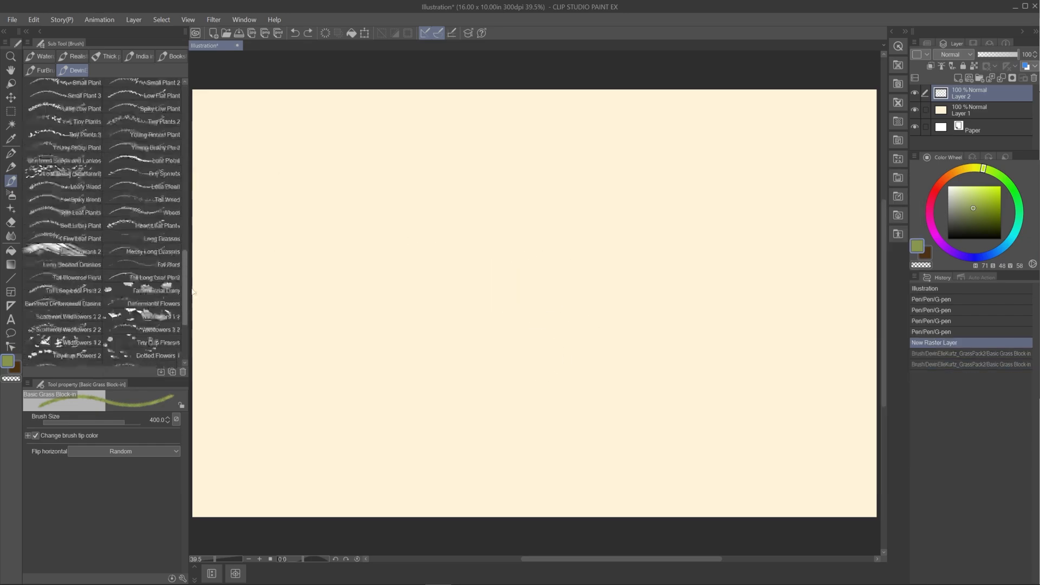
Look through the sub tool commands for the Basic Grass Block-in brush, including Reset to default, and leave without applying any
{"action": "left_click_drag", "start_coordinate": [193, 291], "coordinate": [176, 121]}
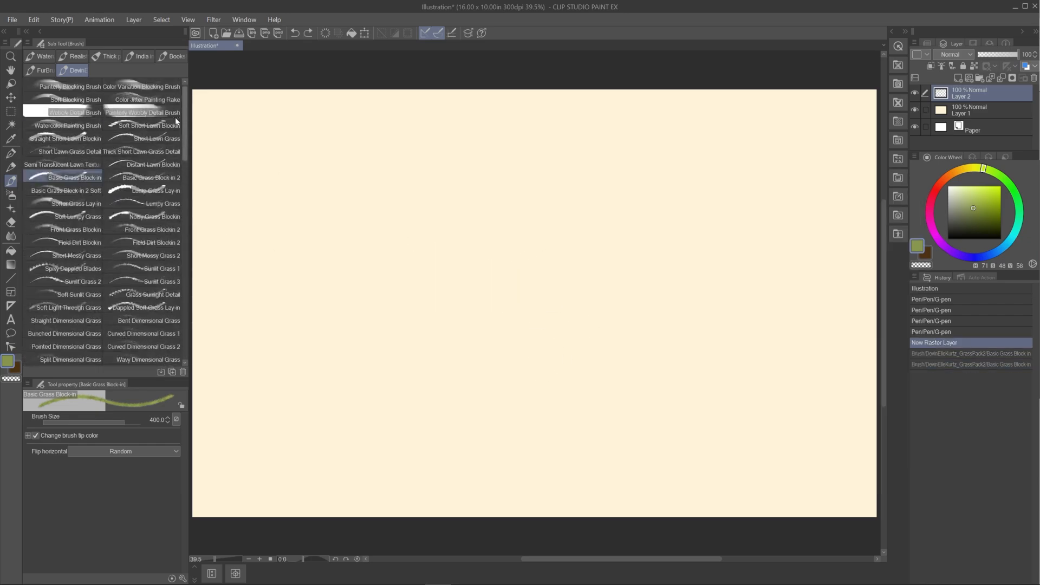
{"action": "right_click", "coordinate": [63, 178]}
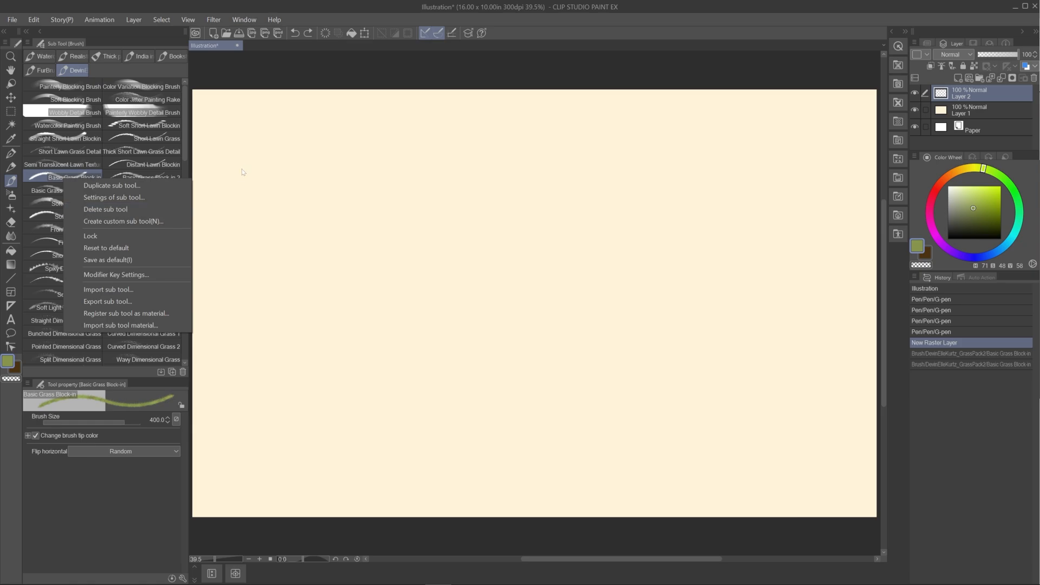
{"action": "left_click", "coordinate": [183, 125]}
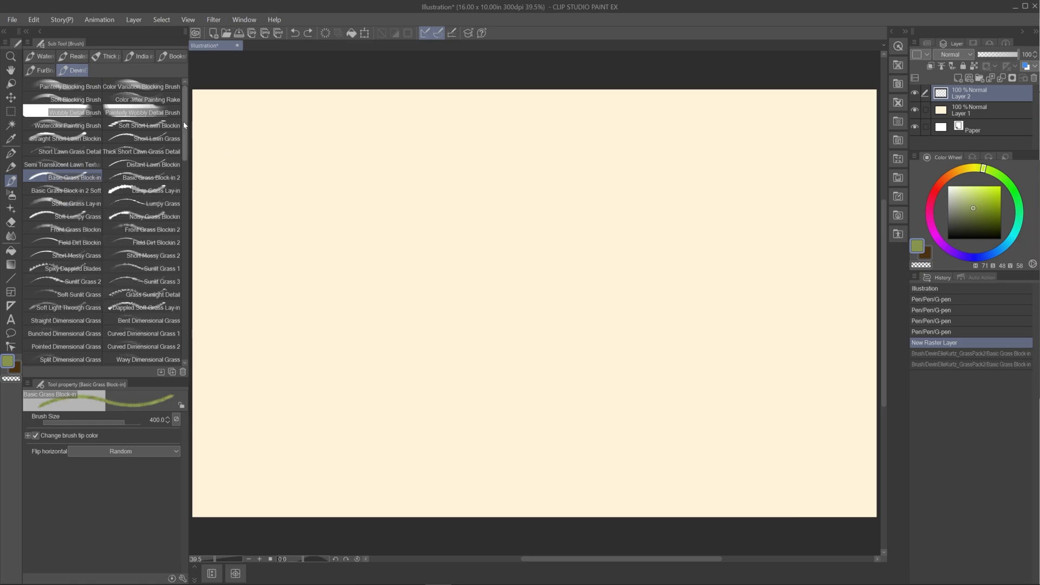
Paint a short olive-green wavy stroke near the canvas's upper-left corner with the Painterly Blocking Brush at size 50
{"action": "left_click", "coordinate": [67, 87]}
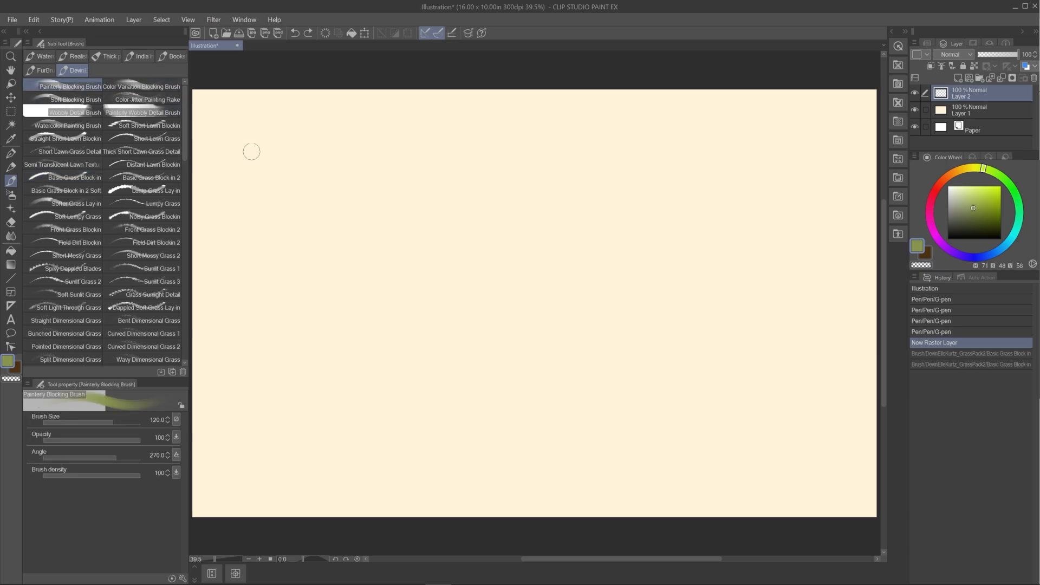
{"action": "left_click_drag", "start_coordinate": [235, 116], "coordinate": [253, 105]}
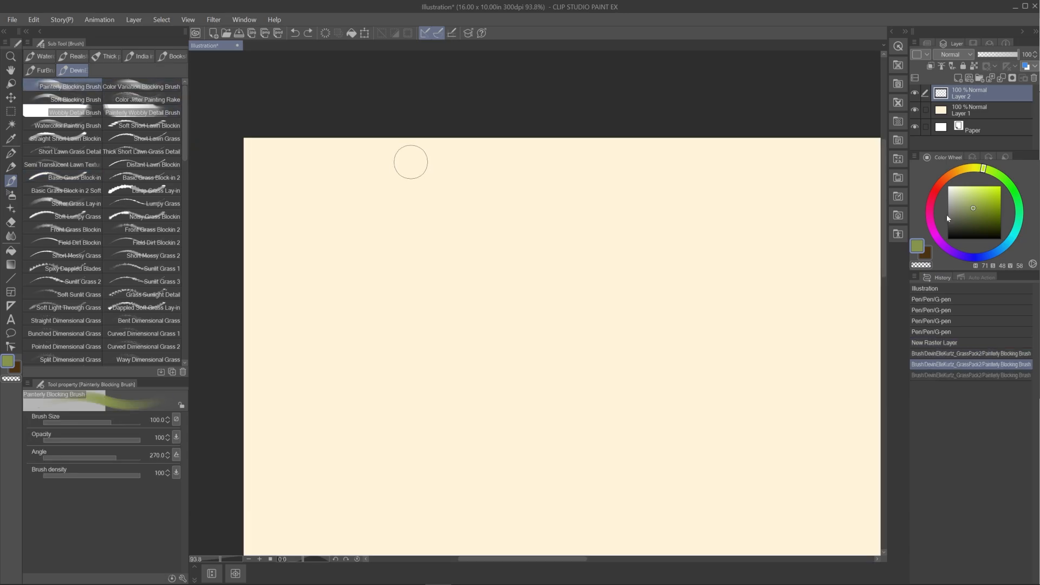
{"action": "left_click_drag", "start_coordinate": [273, 232], "coordinate": [367, 157]}
{"action": "key", "text": "bracketleft"}
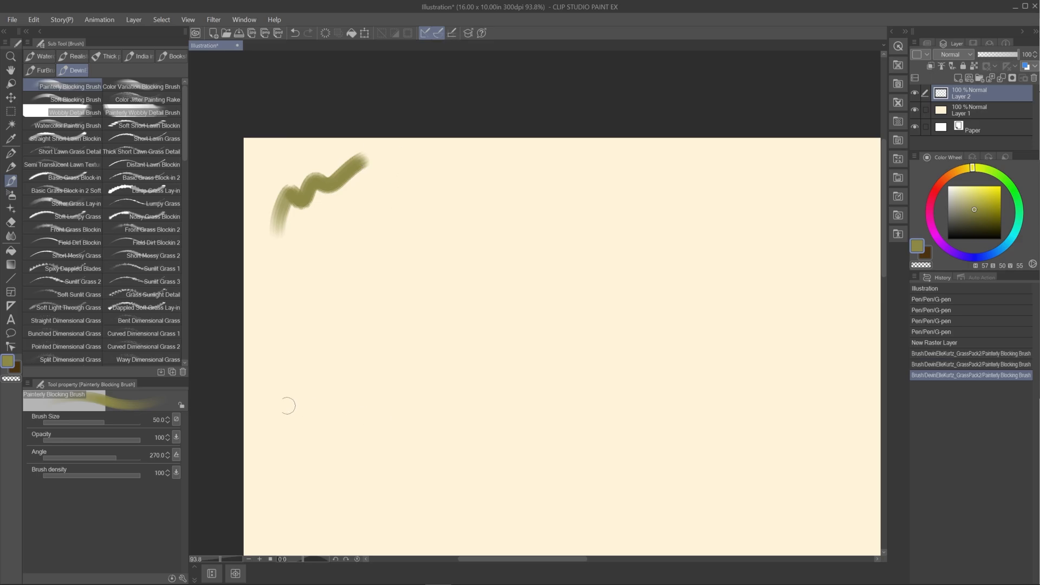
Paint a wavy stroke below the first one with the Color Variation Blocking Brush at size 70
{"action": "left_click", "coordinate": [139, 89]}
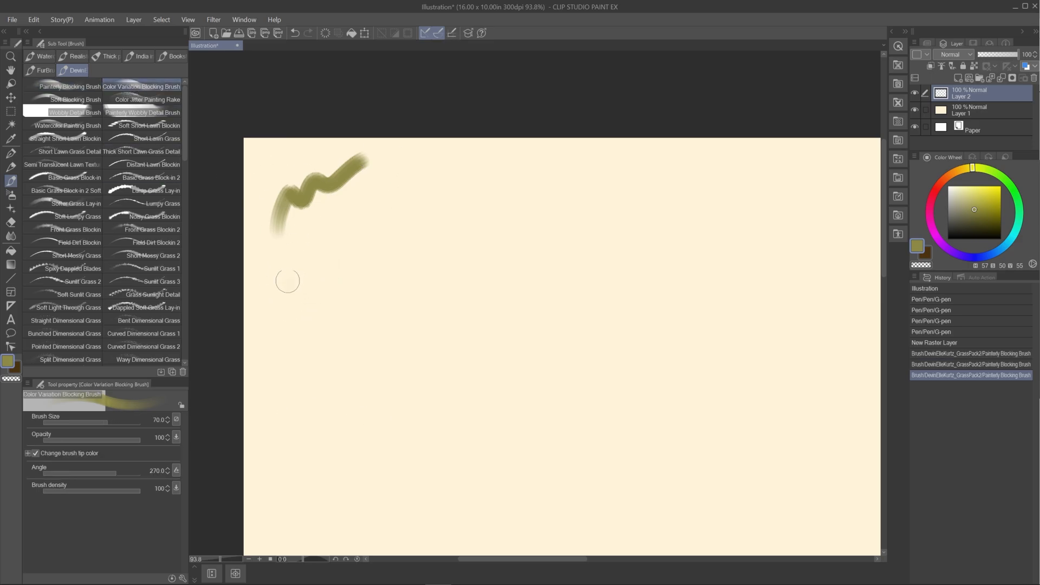
{"action": "left_click_drag", "start_coordinate": [288, 281], "coordinate": [412, 162]}
Reduce the Soft Blocking Brush to size 80 and paint a third wavy stroke below the other two
{"action": "left_click", "coordinate": [81, 100]}
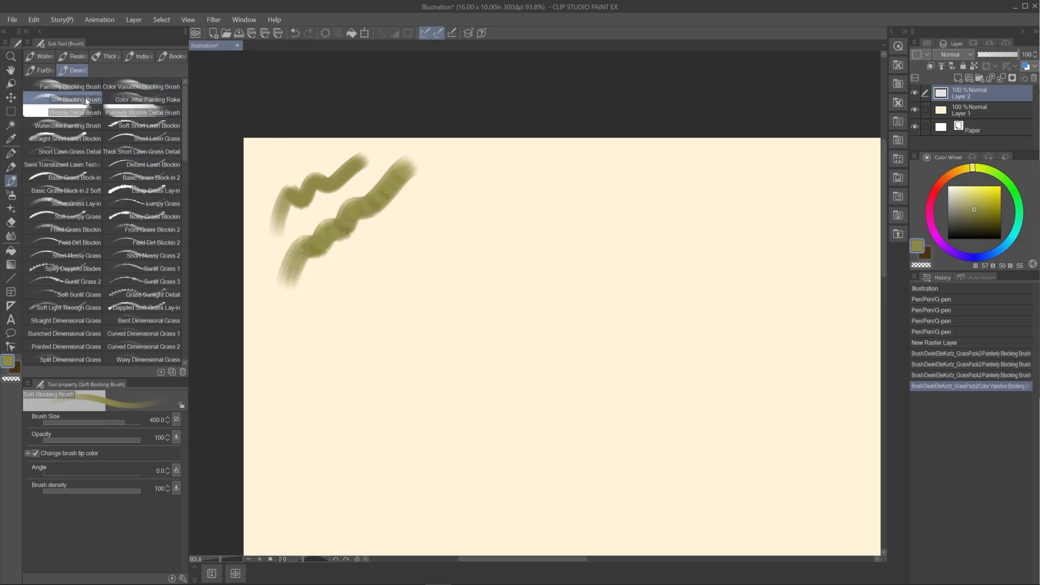
{"action": "key", "text": "bracketleft"}
{"action": "key", "text": "bracketleft"}
{"action": "key", "text": "bracketleft"}
{"action": "key", "text": "bracketleft"}
{"action": "key", "text": "bracketleft"}
{"action": "key", "text": "bracketleft"}
{"action": "key", "text": "bracketleft"}
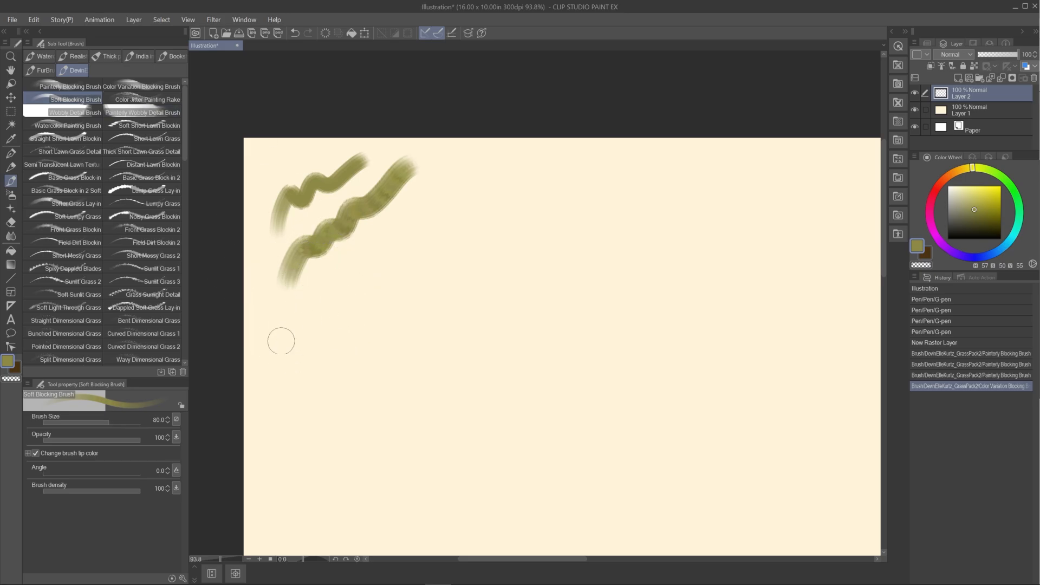
{"action": "mouse_move", "coordinate": [278, 355]}
{"action": "left_mouse_down"}
{"action": "mouse_move", "coordinate": [322, 301]}
{"action": "mouse_move", "coordinate": [375, 274]}
{"action": "left_mouse_up"}
Paint a wavy stroke with the Color Jitter Painting Rake at size 150, to the right of the color variation stroke
{"action": "left_click", "coordinate": [126, 114]}
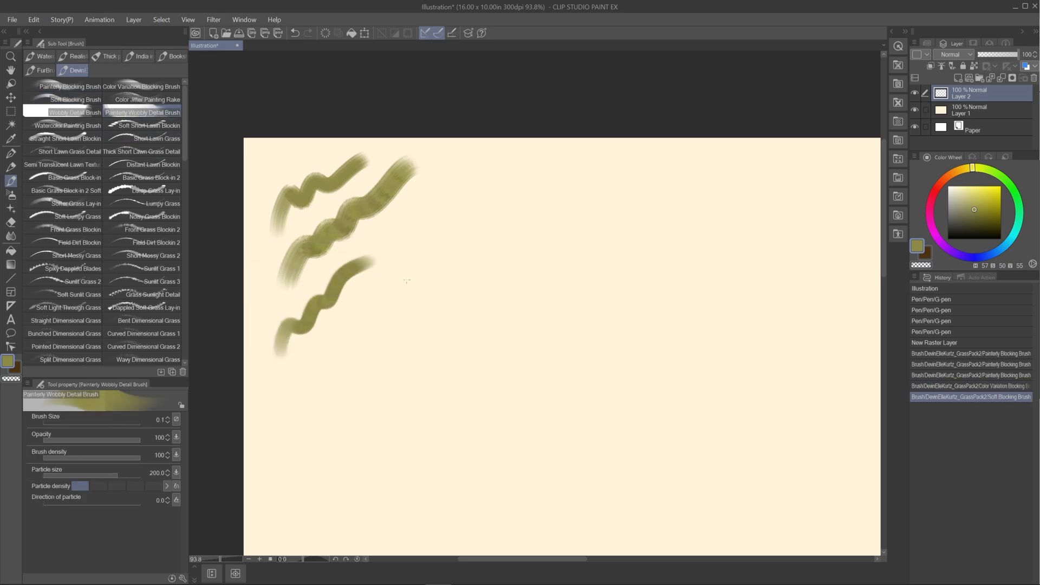
{"action": "left_click", "coordinate": [108, 99]}
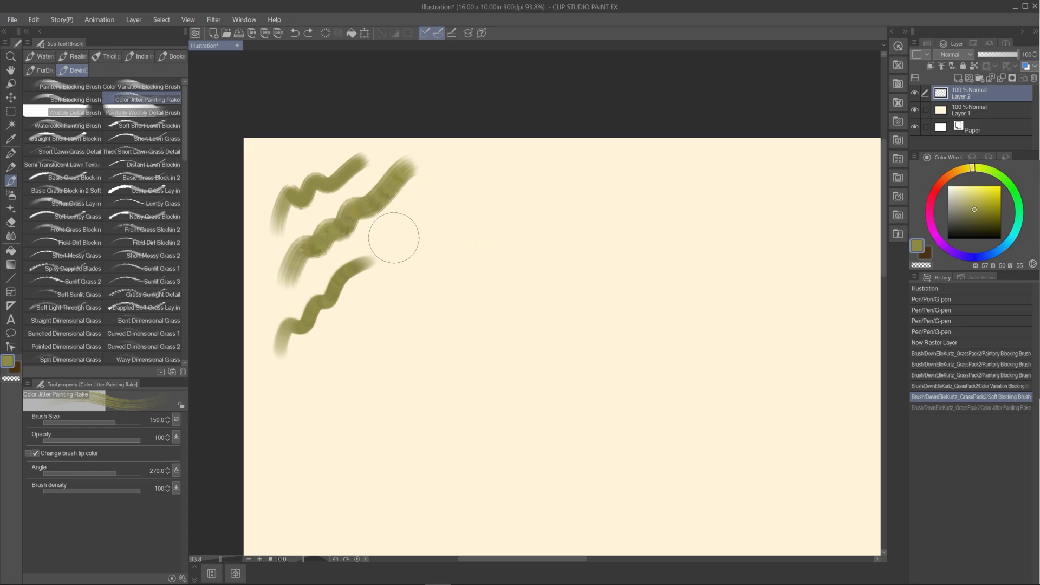
{"action": "left_click_drag", "start_coordinate": [394, 238], "coordinate": [496, 165]}
Paint two tapered olive strokes with the Wobbly Detail Brush at size 4, below the soft blocking stroke
{"action": "left_click", "coordinate": [76, 113]}
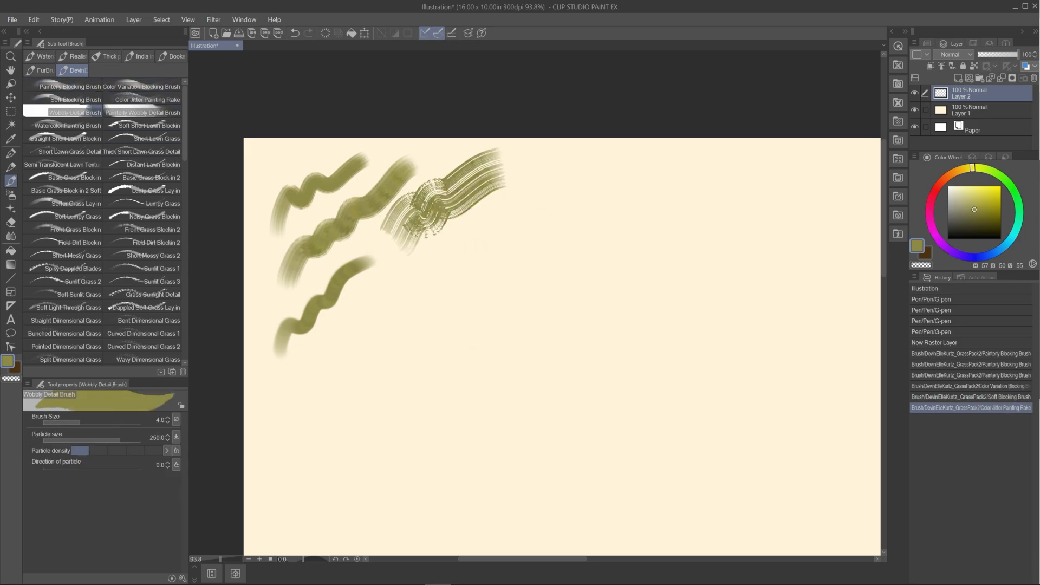
{"action": "key", "text": "ctrl+z"}
{"action": "mouse_move", "coordinate": [299, 412]}
{"action": "left_mouse_down"}
{"action": "mouse_move", "coordinate": [364, 331]}
{"action": "mouse_move", "coordinate": [299, 388]}
{"action": "mouse_move", "coordinate": [428, 288]}
{"action": "left_mouse_up"}
{"action": "key", "text": "ctrl+z"}
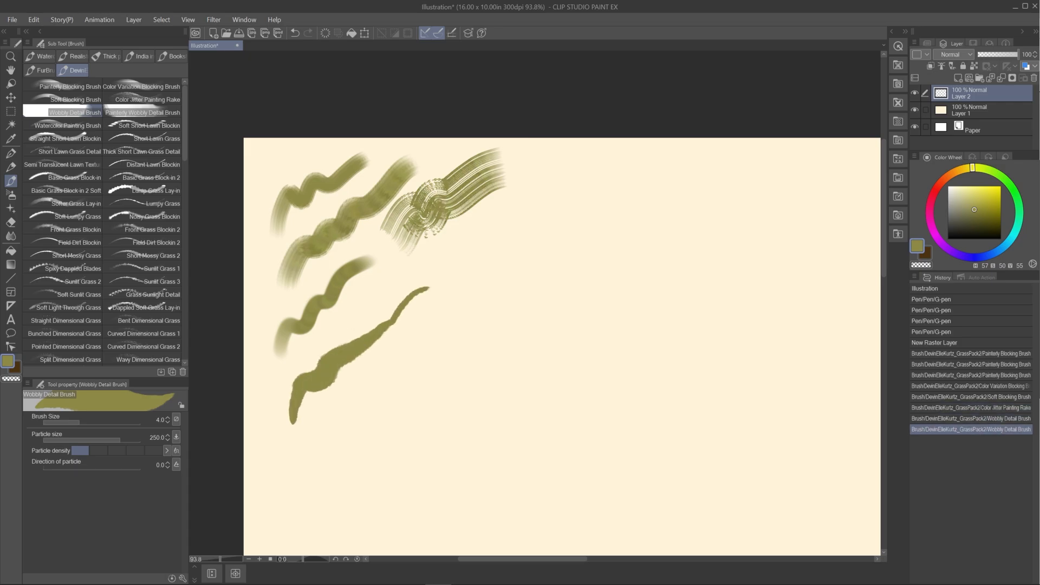
{"action": "left_click_drag", "start_coordinate": [360, 337], "coordinate": [388, 305]}
{"action": "key", "text": "ctrl+z"}
{"action": "left_click_drag", "start_coordinate": [334, 422], "coordinate": [419, 351]}
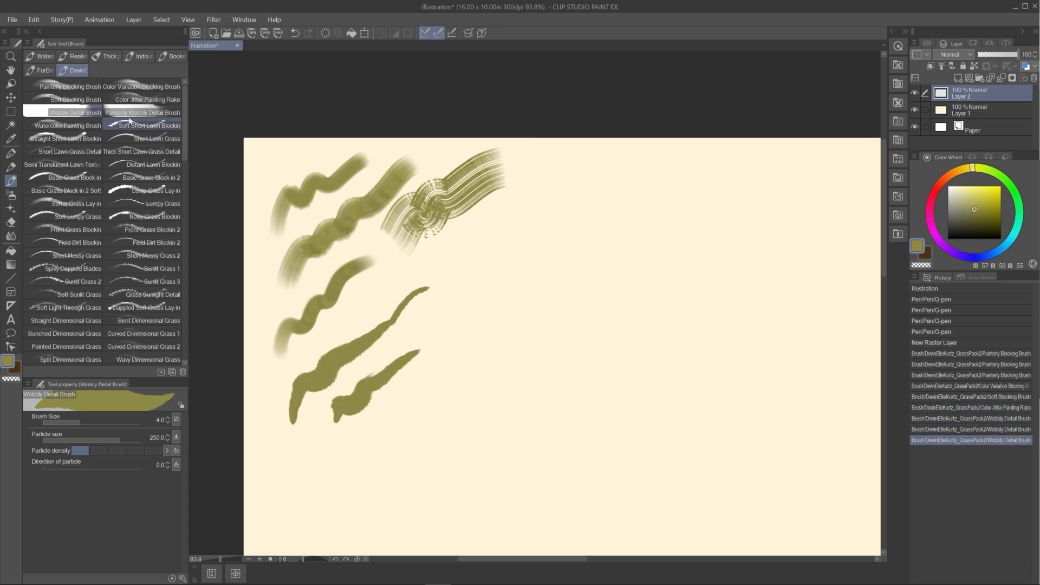
Paint a broad, soft-ended diagonal stroke with the Painterly Wobbly Detail Brush below the rake stroke
{"action": "left_click", "coordinate": [142, 112]}
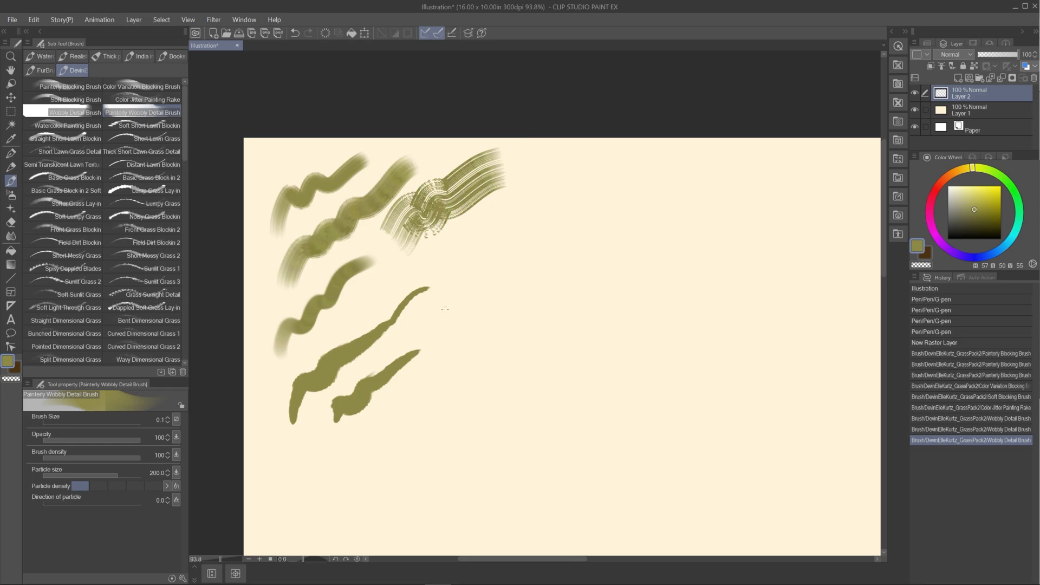
{"action": "key", "text": "ctrl+z"}
{"action": "left_click_drag", "start_coordinate": [440, 318], "coordinate": [552, 204]}
{"action": "key", "text": "ctrl+z"}
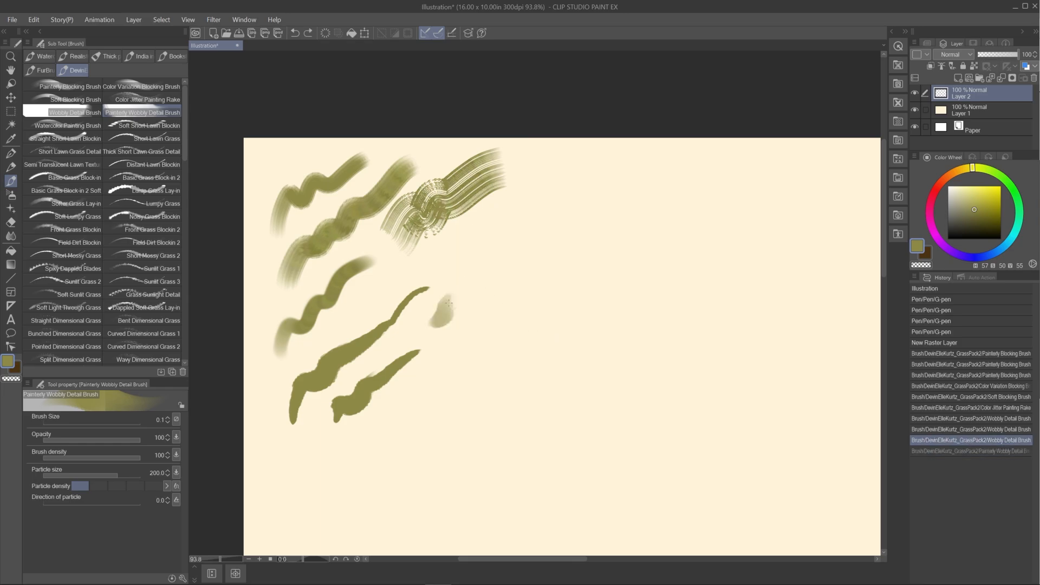
{"action": "left_click_drag", "start_coordinate": [449, 303], "coordinate": [534, 204]}
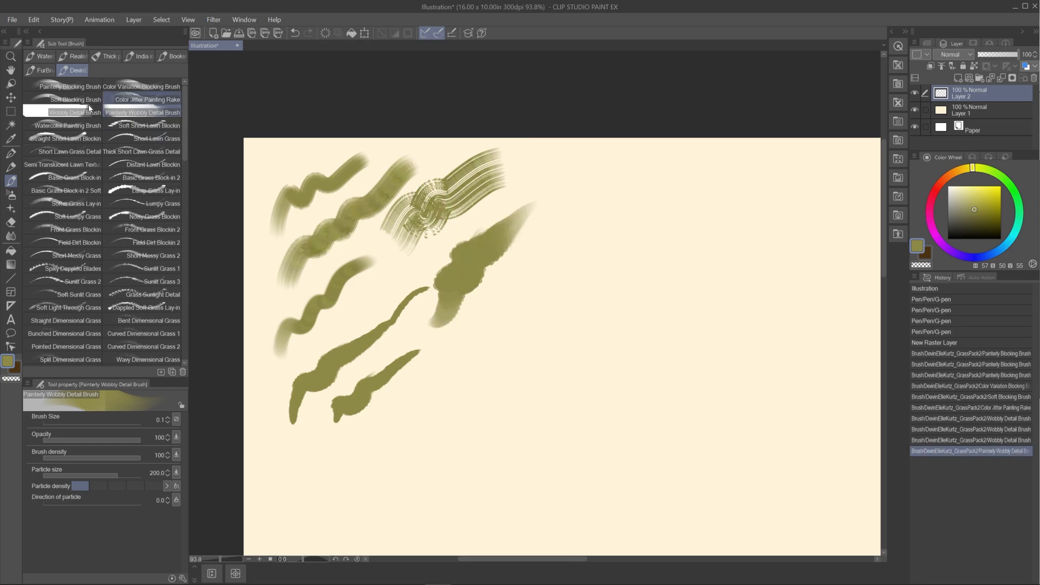
Paint a pale curved stroke with the Watercolor Painting Brush below the painterly wobbly stroke
{"action": "left_click", "coordinate": [87, 124]}
{"action": "left_click", "coordinate": [477, 356]}
{"action": "key", "text": "ctrl+z"}
{"action": "mouse_move", "coordinate": [418, 403]}
{"action": "left_mouse_down"}
{"action": "mouse_move", "coordinate": [478, 366]}
{"action": "mouse_move", "coordinate": [544, 285]}
{"action": "left_mouse_up"}
Reduce the Soft Short Lawn Blockin brush to size 300 and extend the dark-green lawn patch with horizontal strokes
{"action": "key", "text": "bracketleft"}
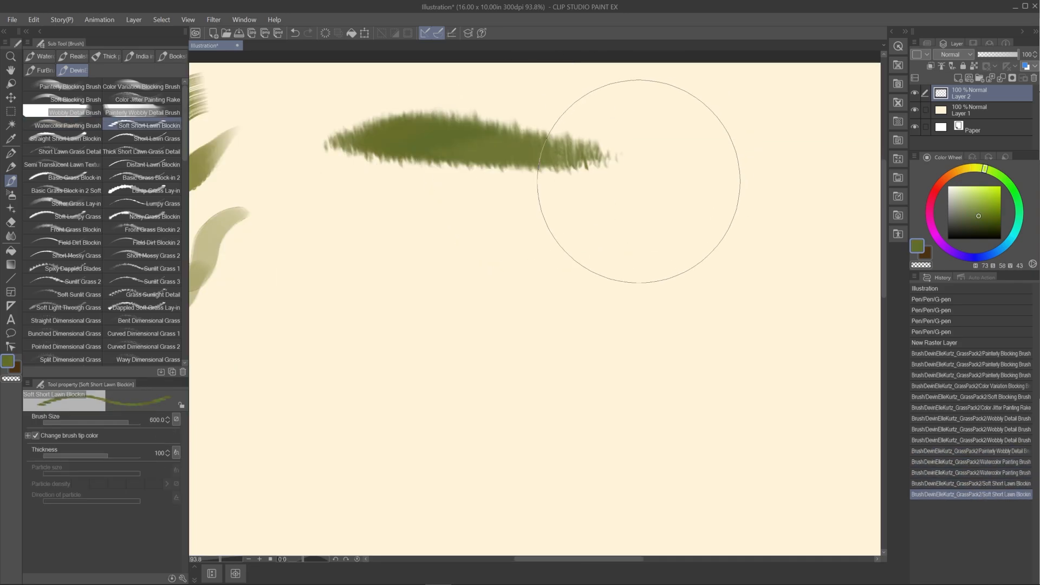
{"action": "mouse_move", "coordinate": [639, 174]}
{"action": "left_mouse_down"}
{"action": "mouse_move", "coordinate": [534, 130]}
{"action": "mouse_move", "coordinate": [331, 122]}
{"action": "mouse_move", "coordinate": [426, 157]}
{"action": "mouse_move", "coordinate": [643, 151]}
{"action": "mouse_move", "coordinate": [648, 169]}
{"action": "mouse_move", "coordinate": [334, 198]}
{"action": "mouse_move", "coordinate": [465, 202]}
{"action": "mouse_move", "coordinate": [725, 179]}
{"action": "left_mouse_up"}
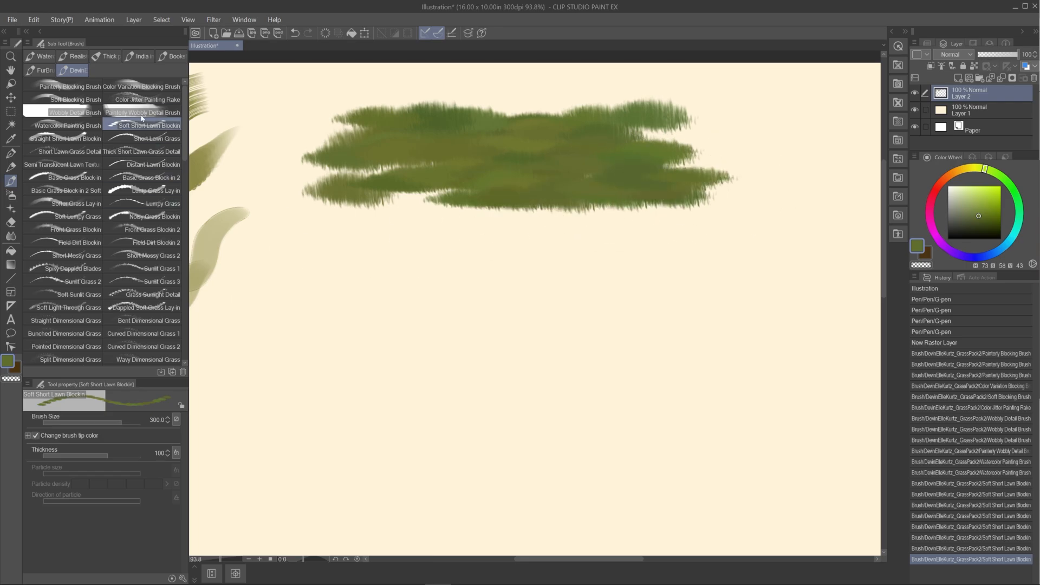
Texture the lawn patch's lower edge with the Short Lawn Grass brush, and paint lighter green bands across its middle
{"action": "left_click", "coordinate": [157, 138]}
{"action": "mouse_move", "coordinate": [430, 185]}
{"action": "left_mouse_down"}
{"action": "mouse_move", "coordinate": [314, 206]}
{"action": "mouse_move", "coordinate": [588, 206]}
{"action": "left_mouse_up"}
{"action": "mouse_move", "coordinate": [574, 149]}
{"action": "left_mouse_down"}
{"action": "mouse_move", "coordinate": [473, 156]}
{"action": "mouse_move", "coordinate": [570, 185]}
{"action": "left_mouse_up"}
{"action": "left_click", "coordinate": [989, 202]}
{"action": "left_click_drag", "start_coordinate": [388, 178], "coordinate": [595, 167]}
{"action": "left_click_drag", "start_coordinate": [687, 151], "coordinate": [517, 153]}
{"action": "left_click_drag", "start_coordinate": [596, 142], "coordinate": [485, 145]}
{"action": "mouse_move", "coordinate": [412, 136]}
{"action": "left_mouse_down"}
{"action": "mouse_move", "coordinate": [650, 129]}
{"action": "mouse_move", "coordinate": [579, 160]}
{"action": "mouse_move", "coordinate": [708, 154]}
{"action": "left_mouse_up"}
Pick a brighter yellow-green and paint Short Lawn Grass highlights across the lawn patch's upper and right parts
{"action": "left_click", "coordinate": [990, 197]}
{"action": "left_click_drag", "start_coordinate": [684, 121], "coordinate": [503, 115]}
{"action": "left_click_drag", "start_coordinate": [620, 126], "coordinate": [712, 126]}
{"action": "left_click_drag", "start_coordinate": [628, 157], "coordinate": [806, 166]}
{"action": "left_click_drag", "start_coordinate": [680, 124], "coordinate": [760, 140]}
{"action": "left_click", "coordinate": [644, 169], "text": "alt"}
{"action": "left_click_drag", "start_coordinate": [572, 190], "coordinate": [683, 172]}
{"action": "key", "text": "ctrl+z"}
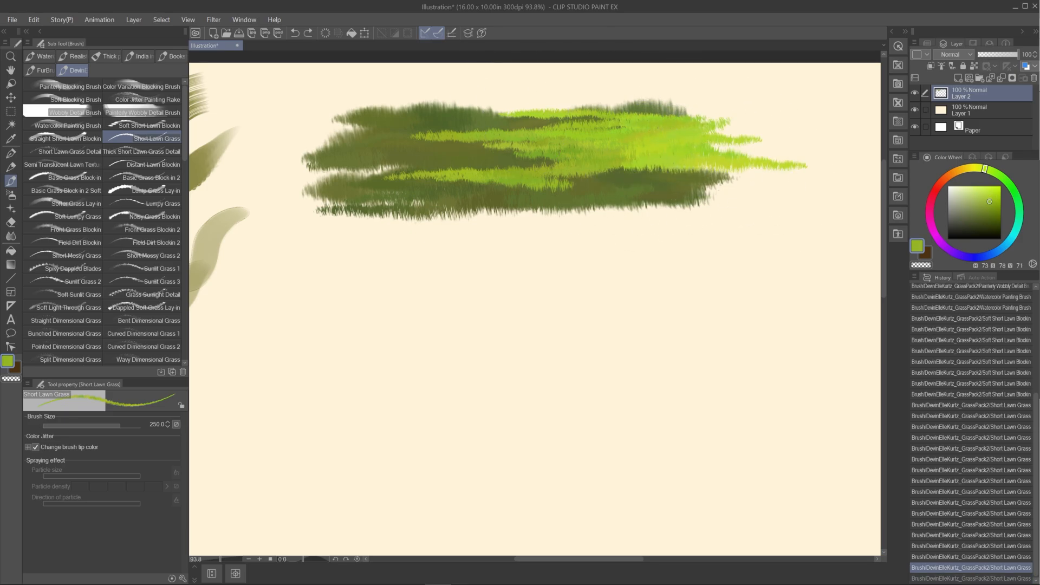
Sample a mid green from the lawn patch and add Short Lawn Grass Detail blades over its bright area, reducing the brush partway
{"action": "left_click", "coordinate": [650, 171], "text": "alt"}
{"action": "left_click_drag", "start_coordinate": [604, 175], "coordinate": [688, 163]}
{"action": "key", "text": "ctrl+z"}
{"action": "left_click", "coordinate": [69, 152]}
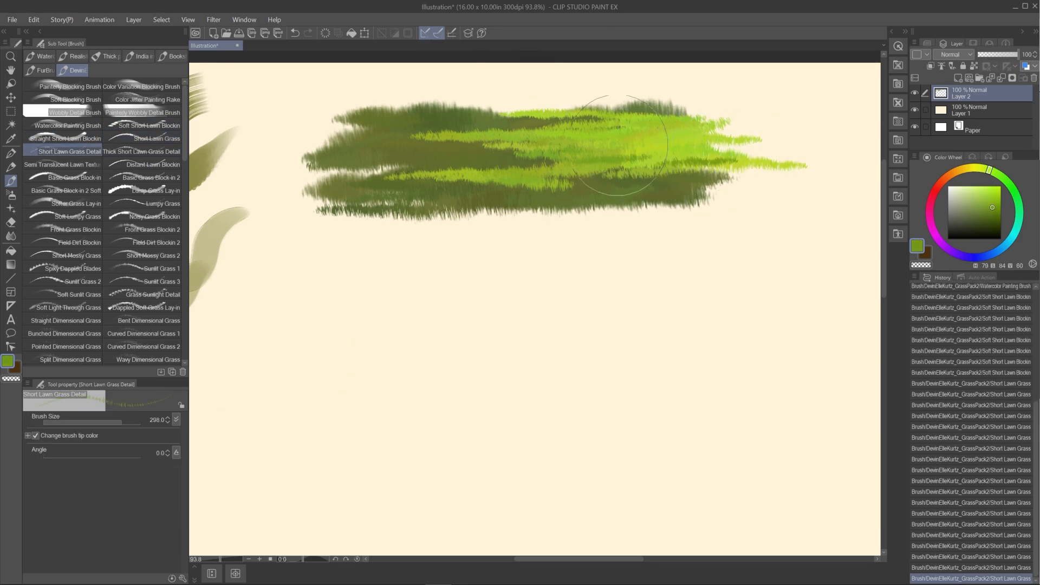
{"action": "left_click_drag", "start_coordinate": [590, 178], "coordinate": [658, 125]}
{"action": "mouse_move", "coordinate": [617, 162]}
{"action": "left_mouse_down"}
{"action": "mouse_move", "coordinate": [666, 136]}
{"action": "mouse_move", "coordinate": [658, 157]}
{"action": "left_mouse_up"}
{"action": "key", "text": "["}
{"action": "left_click_drag", "start_coordinate": [666, 142], "coordinate": [623, 155]}
{"action": "mouse_move", "coordinate": [605, 144]}
{"action": "left_mouse_down"}
{"action": "mouse_move", "coordinate": [576, 163]}
{"action": "mouse_move", "coordinate": [534, 141]}
{"action": "left_mouse_up"}
{"action": "left_click_drag", "start_coordinate": [520, 154], "coordinate": [563, 157]}
{"action": "left_click_drag", "start_coordinate": [644, 163], "coordinate": [602, 169]}
{"action": "mouse_move", "coordinate": [617, 176]}
{"action": "left_mouse_down"}
{"action": "mouse_move", "coordinate": [588, 182]}
{"action": "mouse_move", "coordinate": [650, 183]}
{"action": "left_mouse_up"}
Add a short Thick Short Lawn Grass Detail stroke along the right side of the bright lawn area
{"action": "left_click", "coordinate": [162, 152]}
{"action": "left_click_drag", "start_coordinate": [661, 140], "coordinate": [724, 137]}
Paint a strip below the lawn patch with the Semi Translucent Lawn Texture brush, and short strokes over the bright area
{"action": "left_click", "coordinate": [62, 165]}
{"action": "left_click_drag", "start_coordinate": [788, 230], "coordinate": [444, 255]}
{"action": "left_click_drag", "start_coordinate": [613, 138], "coordinate": [639, 135]}
{"action": "key", "text": "["}
{"action": "left_click_drag", "start_coordinate": [642, 127], "coordinate": [704, 126]}
{"action": "left_click_drag", "start_coordinate": [650, 140], "coordinate": [710, 138]}
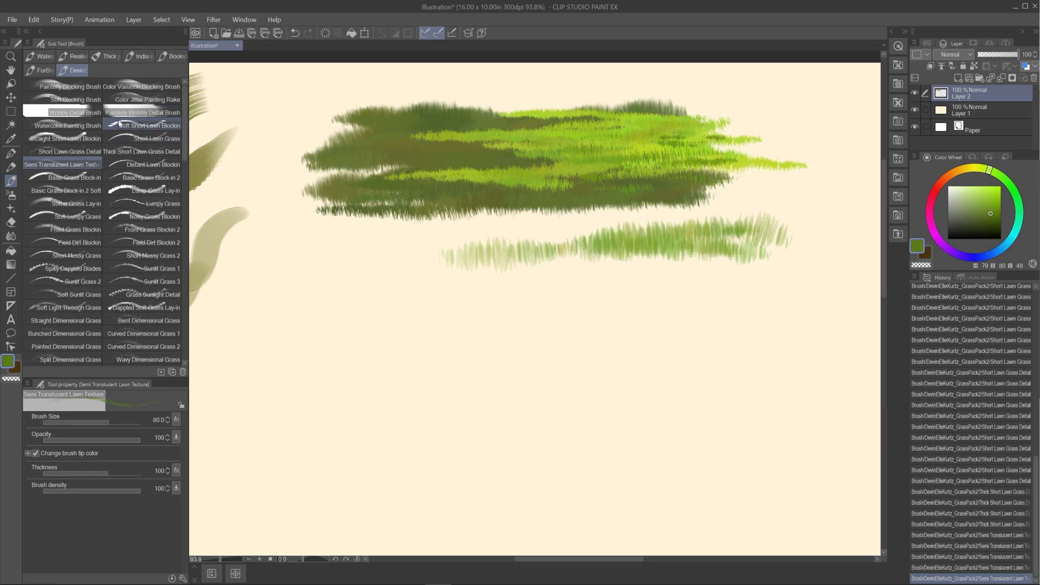
Enlarge the Thick Short Lawn Grass Detail brush to size 170 and paint a thin dark-green strip below the translucent strip
{"action": "left_click", "coordinate": [142, 152]}
{"action": "left_click", "coordinate": [90, 422]}
{"action": "left_click_drag", "start_coordinate": [623, 303], "coordinate": [661, 304]}
{"action": "key", "text": "ctrl+z"}
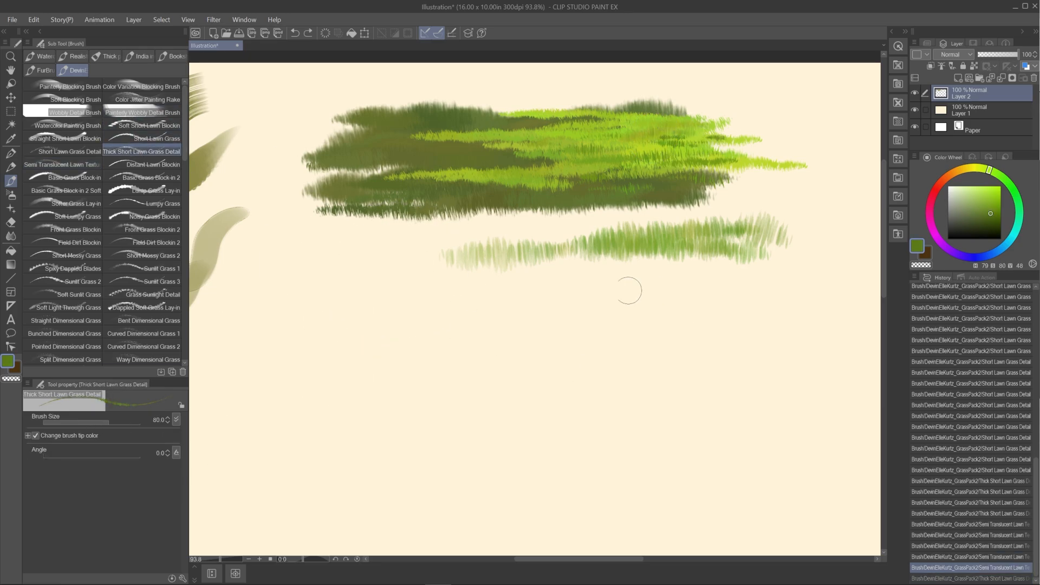
{"action": "key", "text": "]"}
{"action": "key", "text": "]"}
{"action": "key", "text": "]"}
{"action": "key", "text": "]"}
{"action": "left_click_drag", "start_coordinate": [563, 283], "coordinate": [658, 282]}
{"action": "left_click_drag", "start_coordinate": [604, 282], "coordinate": [730, 287]}
Pick a bright yellow-green and add Thick Short Lawn Grass Detail highlights in the middle of the bright lawn area
{"action": "left_click", "coordinate": [986, 189]}
{"action": "left_click", "coordinate": [980, 168]}
{"action": "mouse_move", "coordinate": [595, 156]}
{"action": "left_mouse_down"}
{"action": "mouse_move", "coordinate": [666, 149]}
{"action": "mouse_move", "coordinate": [623, 145]}
{"action": "mouse_move", "coordinate": [673, 138]}
{"action": "left_mouse_up"}
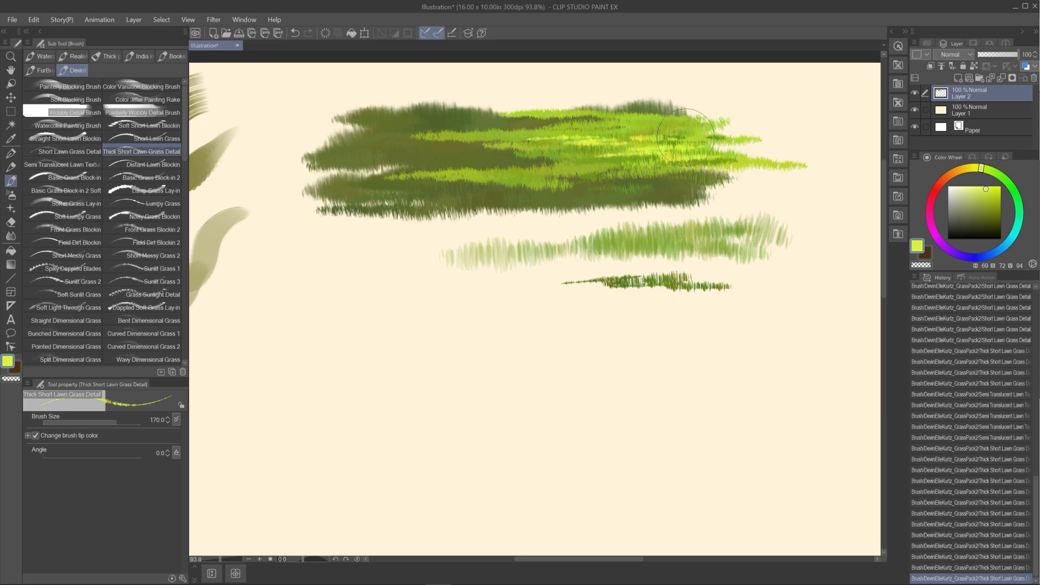
Paint flat light-green bands of distant lawn along the patch's upper edge with the Distant Lawn Blockin brush at size 150
{"action": "left_click", "coordinate": [142, 164]}
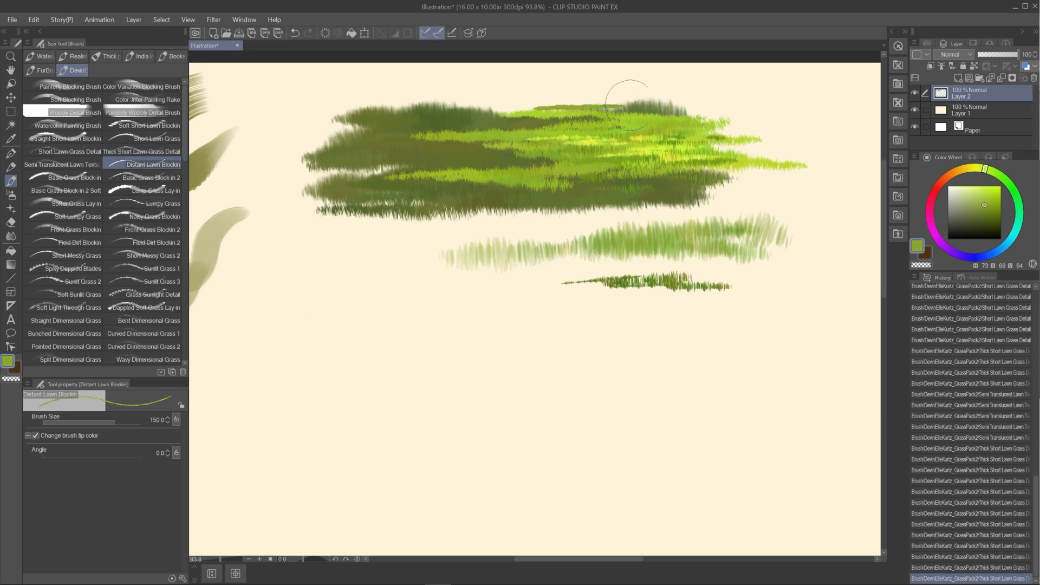
{"action": "left_click_drag", "start_coordinate": [630, 105], "coordinate": [677, 105]}
{"action": "left_click_drag", "start_coordinate": [568, 109], "coordinate": [471, 110]}
{"action": "left_click_drag", "start_coordinate": [471, 113], "coordinate": [406, 117]}
{"action": "left_click_drag", "start_coordinate": [333, 111], "coordinate": [477, 104]}
{"action": "mouse_move", "coordinate": [463, 100]}
{"action": "left_mouse_down"}
{"action": "mouse_move", "coordinate": [608, 103]}
{"action": "mouse_move", "coordinate": [455, 104]}
{"action": "left_mouse_up"}
{"action": "left_click_drag", "start_coordinate": [487, 97], "coordinate": [609, 97]}
{"action": "mouse_move", "coordinate": [612, 96]}
{"action": "left_mouse_down"}
{"action": "mouse_move", "coordinate": [704, 100]}
{"action": "mouse_move", "coordinate": [581, 93]}
{"action": "left_mouse_up"}
{"action": "left_click_drag", "start_coordinate": [523, 93], "coordinate": [340, 98]}
{"action": "left_click_drag", "start_coordinate": [455, 94], "coordinate": [602, 90]}
Add light-green Short Lawn Grass Detail blades at size 100 over the patch's dark middle band and upper right
{"action": "left_click", "coordinate": [69, 151]}
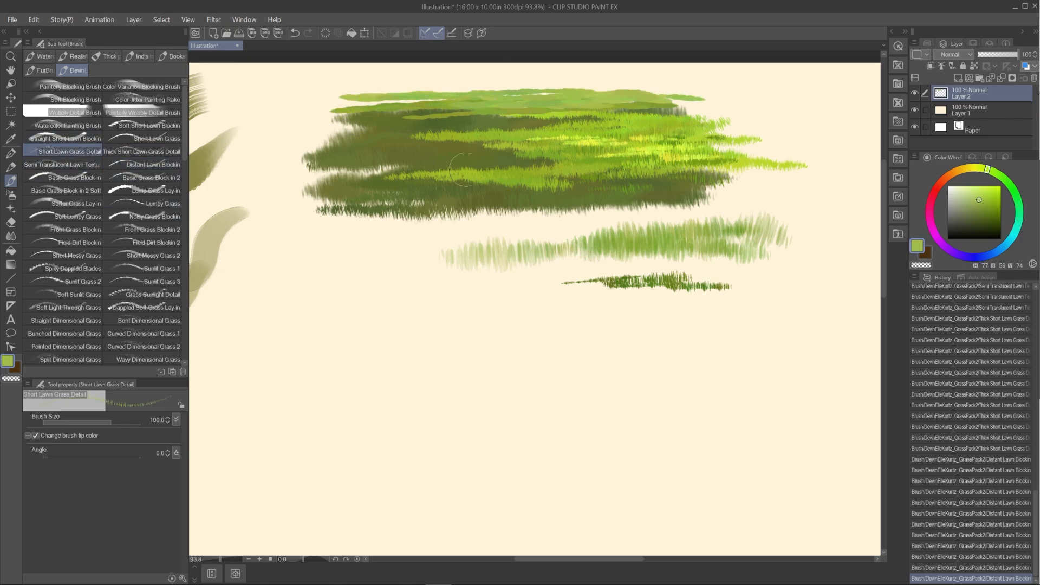
{"action": "left_click_drag", "start_coordinate": [545, 164], "coordinate": [601, 163]}
{"action": "left_click_drag", "start_coordinate": [563, 149], "coordinate": [477, 148]}
{"action": "left_click_drag", "start_coordinate": [520, 155], "coordinate": [388, 141]}
{"action": "left_click_drag", "start_coordinate": [404, 149], "coordinate": [477, 146]}
{"action": "left_click_drag", "start_coordinate": [585, 120], "coordinate": [677, 103]}
Add Short Lawn Grass Detail blades along the patch's lower dark band, and a thin stroke extending the translucent strip leftward
{"action": "left_click_drag", "start_coordinate": [730, 179], "coordinate": [634, 187]}
{"action": "left_click_drag", "start_coordinate": [607, 187], "coordinate": [520, 195]}
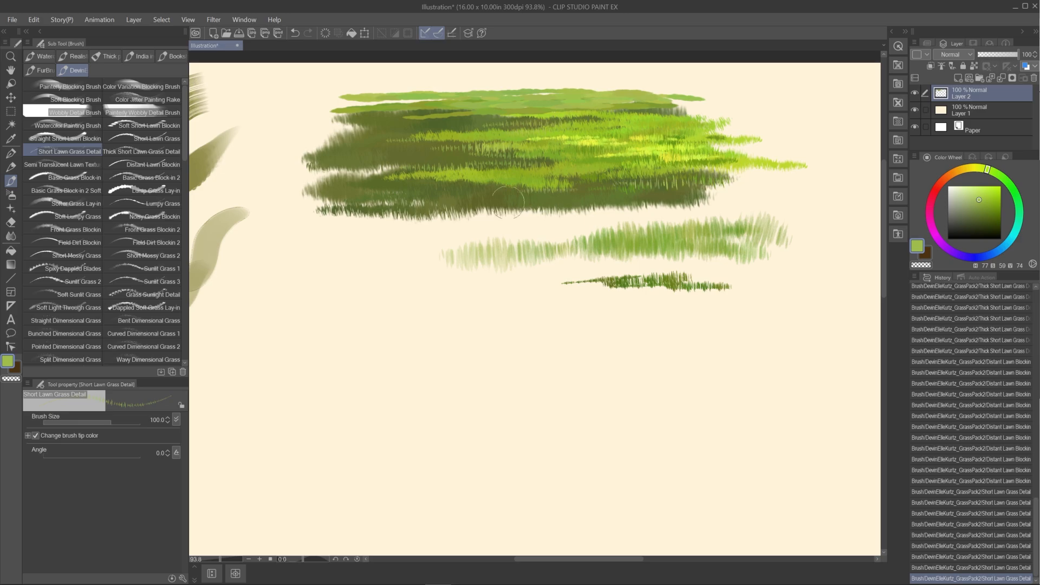
{"action": "left_click_drag", "start_coordinate": [713, 184], "coordinate": [623, 190]}
{"action": "left_click_drag", "start_coordinate": [596, 189], "coordinate": [477, 193]}
{"action": "left_click_drag", "start_coordinate": [466, 196], "coordinate": [414, 199]}
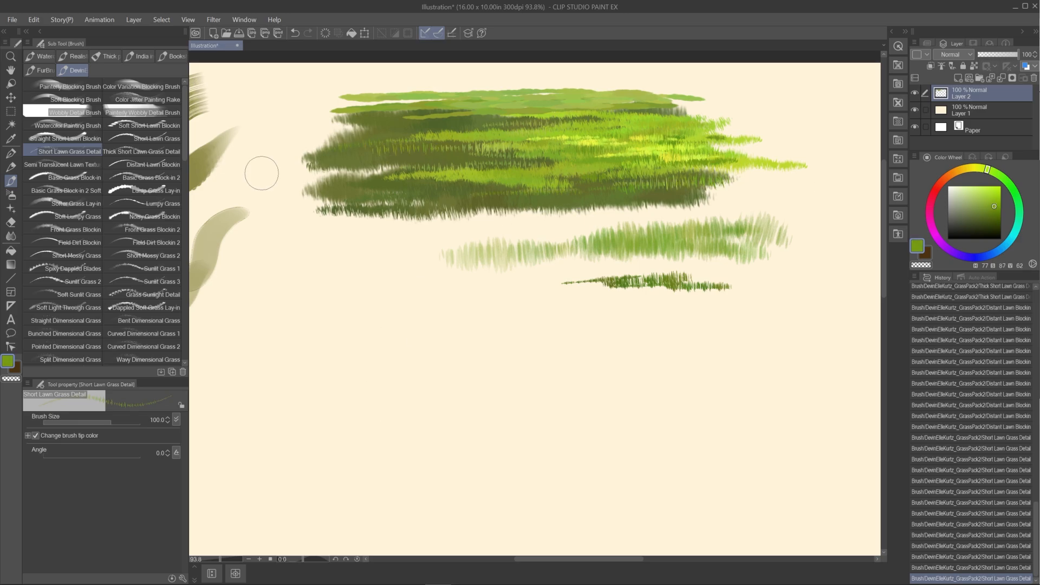
{"action": "left_click_drag", "start_coordinate": [391, 248], "coordinate": [496, 265]}
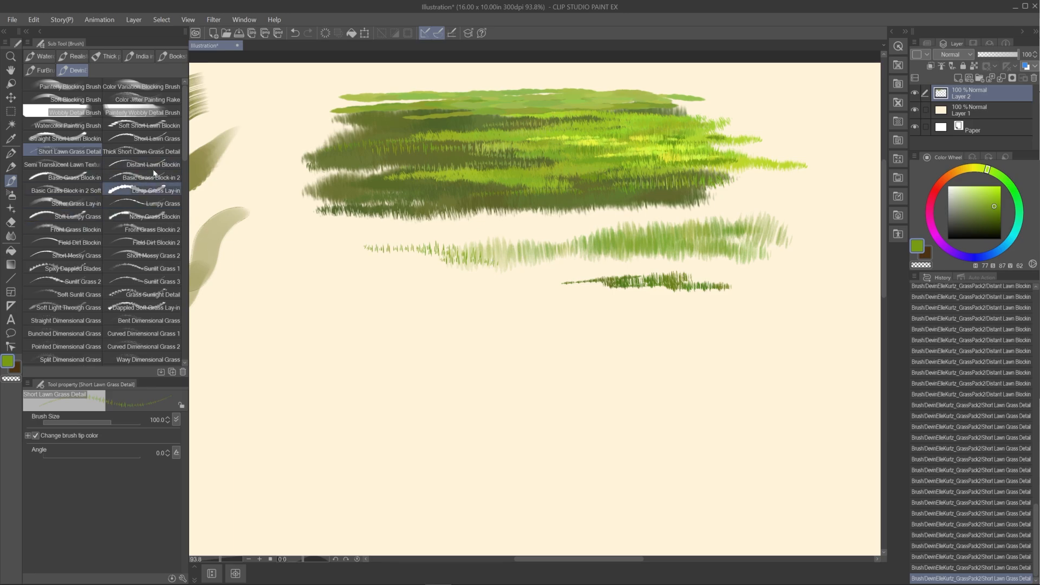
Paint a mid-green grass clump below the lawn strips with the Basic Grass Block-in brush, using a deeper green hue
{"action": "left_click", "coordinate": [65, 178]}
{"action": "left_click_drag", "start_coordinate": [293, 336], "coordinate": [487, 330]}
{"action": "key", "text": "ctrl+z"}
{"action": "left_click", "coordinate": [991, 173]}
{"action": "left_click_drag", "start_coordinate": [297, 314], "coordinate": [401, 301]}
{"action": "mouse_move", "coordinate": [251, 346]}
{"action": "left_mouse_down"}
{"action": "mouse_move", "coordinate": [415, 339]}
{"action": "mouse_move", "coordinate": [479, 320]}
{"action": "left_mouse_up"}
Pick a darker green and paint Basic Grass Block-in shadows across the clump's middle and base
{"action": "left_click", "coordinate": [990, 223]}
{"action": "left_click_drag", "start_coordinate": [330, 322], "coordinate": [417, 333]}
{"action": "left_click_drag", "start_coordinate": [249, 346], "coordinate": [433, 347]}
{"action": "left_click_drag", "start_coordinate": [260, 365], "coordinate": [422, 360]}
{"action": "left_click_drag", "start_coordinate": [336, 368], "coordinate": [504, 360]}
Paint a tall, dark-green grass clump with the Basic Grass Block-in 2 brush, to the right of the first clump
{"action": "left_click", "coordinate": [144, 177]}
{"action": "left_click_drag", "start_coordinate": [610, 355], "coordinate": [729, 362]}
{"action": "left_click", "coordinate": [990, 229]}
{"action": "left_click_drag", "start_coordinate": [566, 382], "coordinate": [753, 379]}
{"action": "left_click_drag", "start_coordinate": [596, 406], "coordinate": [710, 417]}
Pick a lighter green and paint Basic Grass Block-in 2 strokes over the dark clump's lower front
{"action": "left_click", "coordinate": [991, 217]}
{"action": "left_click_drag", "start_coordinate": [628, 400], "coordinate": [729, 384]}
{"action": "left_click_drag", "start_coordinate": [597, 395], "coordinate": [612, 396]}
{"action": "left_click_drag", "start_coordinate": [601, 431], "coordinate": [742, 419]}
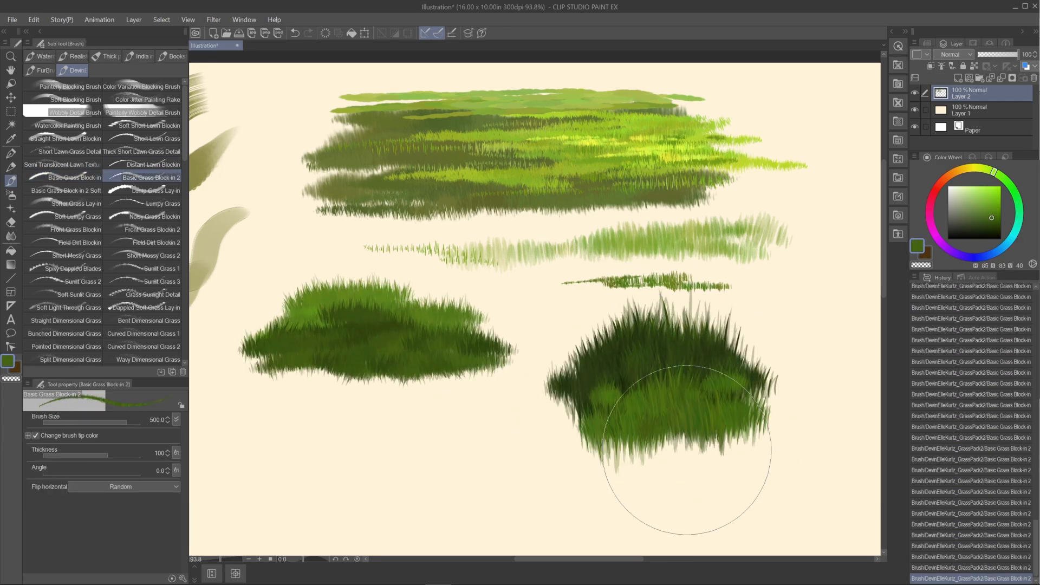
Paint a small green tuft below the first grass clump with the Basic Grass Block-in 2 Soft brush
{"action": "left_click", "coordinate": [65, 190]}
{"action": "left_click_drag", "start_coordinate": [260, 460], "coordinate": [346, 463]}
{"action": "left_click_drag", "start_coordinate": [255, 438], "coordinate": [287, 432]}
{"action": "left_click_drag", "start_coordinate": [230, 490], "coordinate": [303, 483]}
Pick an olive green and paint a low lumpy clump beside the soft tuft with the Lump Grass Lay-in brush
{"action": "left_click", "coordinate": [143, 190]}
{"action": "left_click", "coordinate": [983, 168]}
{"action": "left_click", "coordinate": [984, 216]}
{"action": "mouse_move", "coordinate": [417, 428]}
{"action": "left_mouse_down"}
{"action": "mouse_move", "coordinate": [488, 427]}
{"action": "mouse_move", "coordinate": [547, 444]}
{"action": "left_mouse_up"}
Try a Softer Grass Lay-in stroke along the base of the lumpy olive clump
{"action": "left_click", "coordinate": [70, 203]}
{"action": "mouse_move", "coordinate": [403, 455]}
{"action": "left_mouse_down"}
{"action": "mouse_move", "coordinate": [547, 449]}
{"action": "mouse_move", "coordinate": [465, 458]}
{"action": "left_mouse_up"}
{"action": "key", "text": "ctrl+z"}
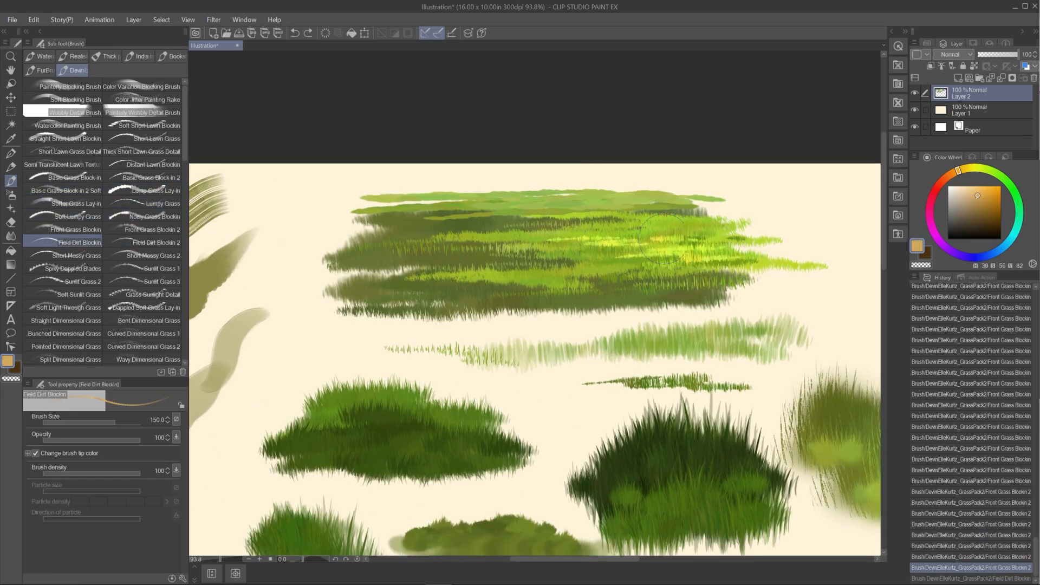
Paint tan and brown dirt patches across the right side of the lawn patch with the Field Dirt Blockin brush
{"action": "mouse_move", "coordinate": [596, 244]}
{"action": "left_mouse_down"}
{"action": "mouse_move", "coordinate": [696, 253]}
{"action": "mouse_move", "coordinate": [790, 241]}
{"action": "left_mouse_up"}
{"action": "left_click_drag", "start_coordinate": [552, 283], "coordinate": [647, 286]}
{"action": "left_click", "coordinate": [971, 187]}
{"action": "mouse_move", "coordinate": [699, 244]}
{"action": "left_mouse_down"}
{"action": "mouse_move", "coordinate": [782, 241]}
{"action": "mouse_move", "coordinate": [710, 259]}
{"action": "left_mouse_up"}
{"action": "left_click_drag", "start_coordinate": [661, 242], "coordinate": [720, 241]}
{"action": "mouse_move", "coordinate": [598, 279]}
{"action": "left_mouse_down"}
{"action": "mouse_move", "coordinate": [628, 280]}
{"action": "mouse_move", "coordinate": [596, 301]}
{"action": "left_mouse_up"}
{"action": "mouse_move", "coordinate": [612, 305]}
{"action": "left_mouse_down"}
{"action": "mouse_move", "coordinate": [710, 314]}
{"action": "mouse_move", "coordinate": [542, 319]}
{"action": "left_mouse_up"}
{"action": "left_click_drag", "start_coordinate": [655, 307], "coordinate": [699, 302]}
{"action": "left_click_drag", "start_coordinate": [650, 238], "coordinate": [773, 235]}
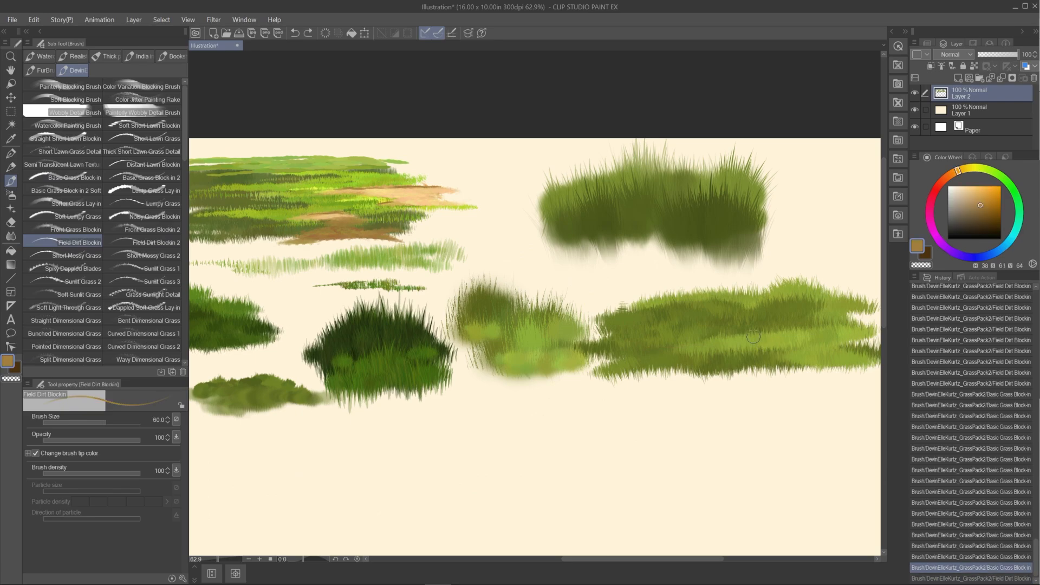
Paint a dirt path through the middle of the wide olive grass field with the Field Dirt Blockin brush
{"action": "left_click_drag", "start_coordinate": [612, 340], "coordinate": [718, 339]}
{"action": "mouse_move", "coordinate": [658, 328]}
{"action": "left_mouse_down"}
{"action": "mouse_move", "coordinate": [741, 326]}
{"action": "mouse_move", "coordinate": [785, 359]}
{"action": "left_mouse_up"}
{"action": "left_click_drag", "start_coordinate": [636, 337], "coordinate": [764, 320]}
{"action": "left_click_drag", "start_coordinate": [607, 352], "coordinate": [771, 354]}
{"action": "left_click_drag", "start_coordinate": [677, 354], "coordinate": [820, 360]}
{"action": "mouse_move", "coordinate": [818, 335]}
{"action": "left_mouse_down"}
{"action": "mouse_move", "coordinate": [854, 336]}
{"action": "mouse_move", "coordinate": [725, 344]}
{"action": "left_mouse_up"}
Sample a green from the field and paint grass over the dirt path's right side with the Short Mossy Grass brush
{"action": "left_click", "coordinate": [67, 256]}
{"action": "left_click", "coordinate": [774, 339], "text": "alt"}
{"action": "mouse_move", "coordinate": [755, 346]}
{"action": "left_mouse_down"}
{"action": "mouse_move", "coordinate": [706, 346]}
{"action": "mouse_move", "coordinate": [713, 338]}
{"action": "left_mouse_up"}
{"action": "left_click_drag", "start_coordinate": [758, 347], "coordinate": [699, 347]}
{"action": "left_click_drag", "start_coordinate": [780, 337], "coordinate": [850, 340]}
{"action": "left_click_drag", "start_coordinate": [820, 335], "coordinate": [871, 338]}
{"action": "left_click_drag", "start_coordinate": [875, 332], "coordinate": [839, 335]}
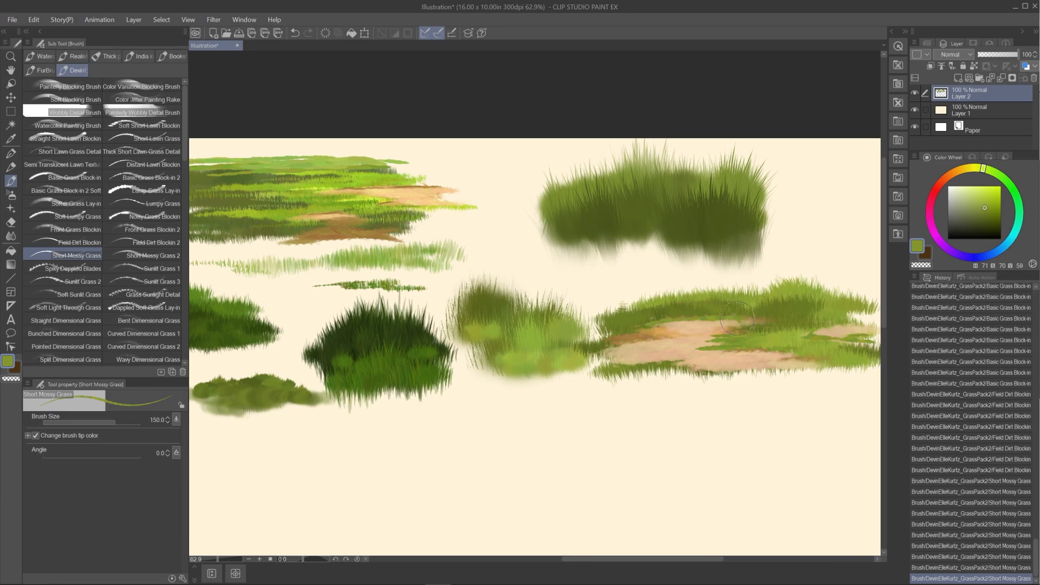
Extend the grass along the field's lower edge below the dirt path with Short Mossy Grass strokes at size 150
{"action": "left_click_drag", "start_coordinate": [615, 364], "coordinate": [652, 366]}
{"action": "mouse_move", "coordinate": [623, 362]}
{"action": "left_mouse_down"}
{"action": "mouse_move", "coordinate": [696, 362]}
{"action": "mouse_move", "coordinate": [731, 376]}
{"action": "left_mouse_up"}
{"action": "mouse_move", "coordinate": [704, 374]}
{"action": "left_mouse_down"}
{"action": "mouse_move", "coordinate": [775, 373]}
{"action": "mouse_move", "coordinate": [760, 361]}
{"action": "left_mouse_up"}
{"action": "left_click_drag", "start_coordinate": [677, 376], "coordinate": [728, 378]}
{"action": "left_click_drag", "start_coordinate": [733, 375], "coordinate": [777, 373]}
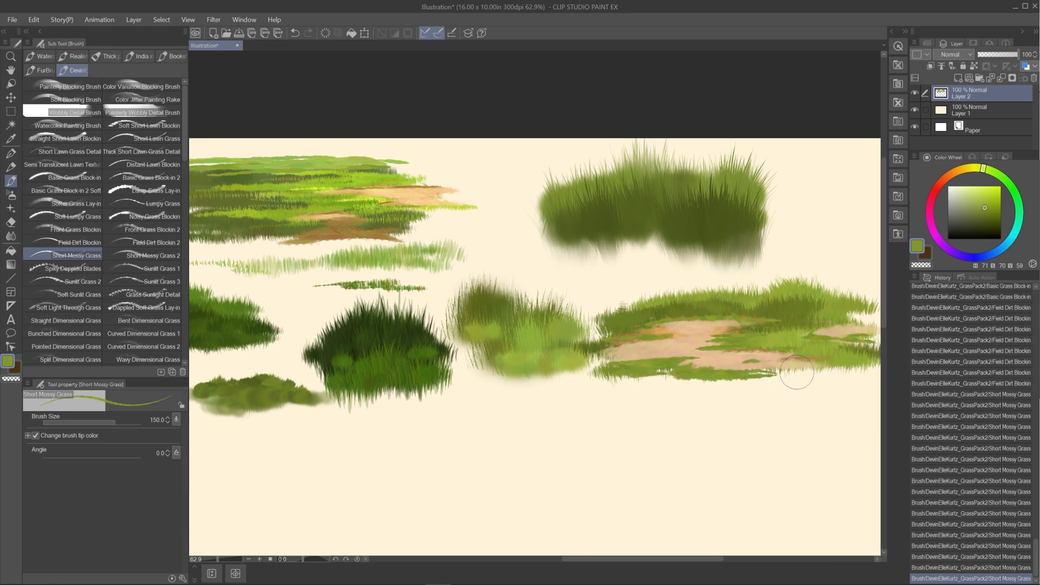
Add small grass strokes on the dirt path's lower part with the Short Mossy Grass 2 brush at size 70
{"action": "left_click", "coordinate": [161, 258]}
{"action": "left_click_drag", "start_coordinate": [686, 355], "coordinate": [713, 361]}
{"action": "key", "text": "ctrl+z"}
{"action": "left_click_drag", "start_coordinate": [690, 361], "coordinate": [718, 363]}
{"action": "left_click_drag", "start_coordinate": [696, 363], "coordinate": [723, 365]}
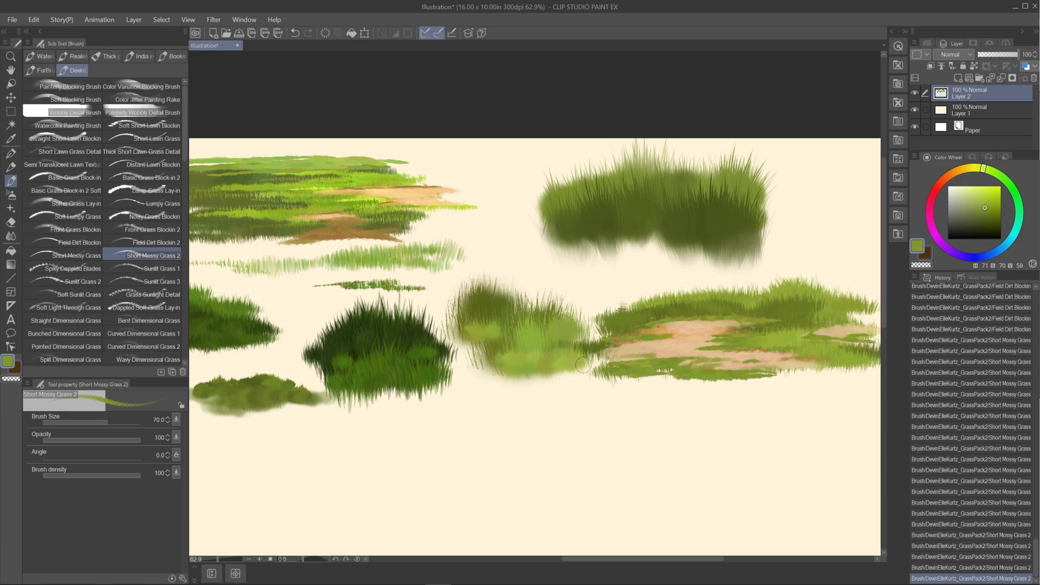
Touch up the dirt path in the wide olive field with the Field Dirt Blockin 2 brush, undoing the last stroke
{"action": "left_click", "coordinate": [958, 170]}
{"action": "left_click", "coordinate": [135, 242]}
{"action": "left_click_drag", "start_coordinate": [674, 333], "coordinate": [731, 321]}
{"action": "key", "text": "ctrl+z"}
Paint a bright green row of Spiky Dappled Blades below the wide field, plus a darker olive row beneath it
{"action": "left_click_drag", "start_coordinate": [571, 437], "coordinate": [681, 436]}
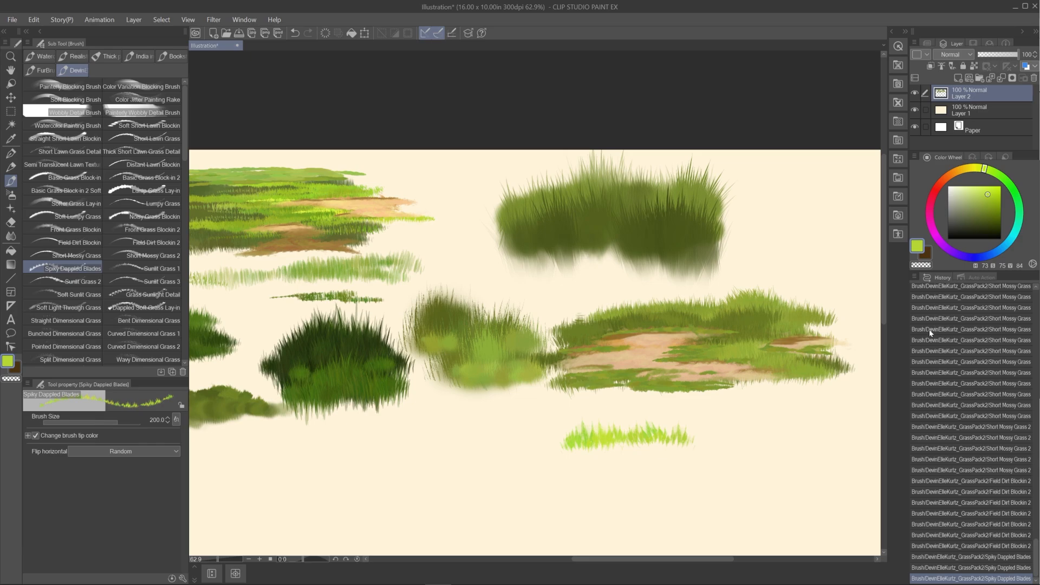
{"action": "left_click", "coordinate": [987, 210]}
{"action": "left_click_drag", "start_coordinate": [544, 454], "coordinate": [575, 460]}
{"action": "left_click_drag", "start_coordinate": [582, 459], "coordinate": [603, 450]}
{"action": "left_click_drag", "start_coordinate": [588, 454], "coordinate": [653, 449]}
Highlight the wide field's right side with bright yellow-green Spiky Dappled Blades strokes, reducing the brush size to 100
{"action": "left_click", "coordinate": [988, 194]}
{"action": "left_click_drag", "start_coordinate": [746, 308], "coordinate": [807, 312]}
{"action": "mouse_move", "coordinate": [769, 320]}
{"action": "left_mouse_down"}
{"action": "mouse_move", "coordinate": [801, 325]}
{"action": "mouse_move", "coordinate": [791, 352]}
{"action": "left_mouse_up"}
{"action": "key", "text": "bracketleft"}
{"action": "mouse_move", "coordinate": [764, 360]}
{"action": "left_mouse_down"}
{"action": "mouse_move", "coordinate": [785, 365]}
{"action": "mouse_move", "coordinate": [769, 354]}
{"action": "left_mouse_up"}
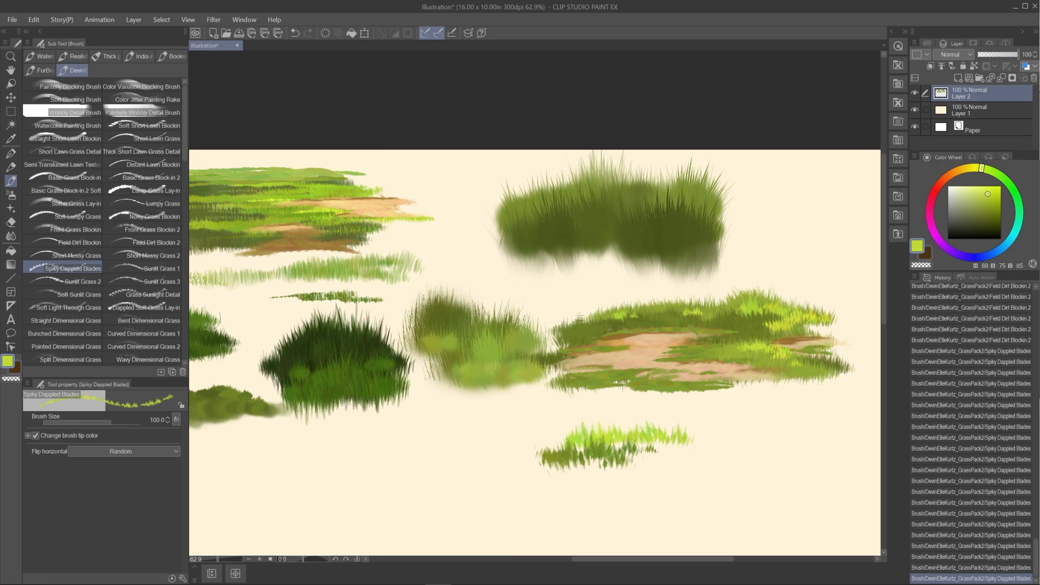
Add bright sunlit patches to the soft olive clump with the Sunlit Grass 1 brush at size 200
{"action": "left_click", "coordinate": [157, 268]}
{"action": "left_click_drag", "start_coordinate": [471, 341], "coordinate": [539, 346]}
{"action": "left_click_drag", "start_coordinate": [487, 374], "coordinate": [545, 380]}
{"action": "left_click_drag", "start_coordinate": [485, 352], "coordinate": [544, 360]}
{"action": "left_click_drag", "start_coordinate": [444, 331], "coordinate": [471, 347]}
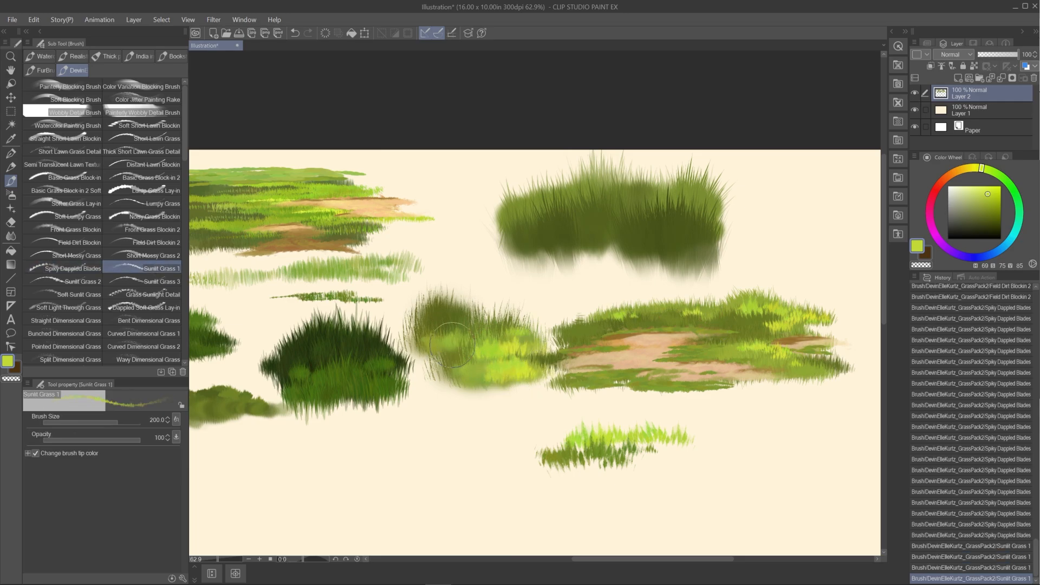
Paint sunlit patches on the large upper clump's lower part and on the dark clump with Sunlit Grass 3, up to size 400
{"action": "left_click", "coordinate": [157, 281]}
{"action": "mouse_move", "coordinate": [617, 249]}
{"action": "left_mouse_down"}
{"action": "mouse_move", "coordinate": [710, 246]}
{"action": "mouse_move", "coordinate": [720, 227]}
{"action": "mouse_move", "coordinate": [658, 238]}
{"action": "left_mouse_up"}
{"action": "left_click_drag", "start_coordinate": [720, 230], "coordinate": [648, 234]}
{"action": "left_click_drag", "start_coordinate": [642, 239], "coordinate": [525, 241]}
{"action": "key", "text": "bracketright"}
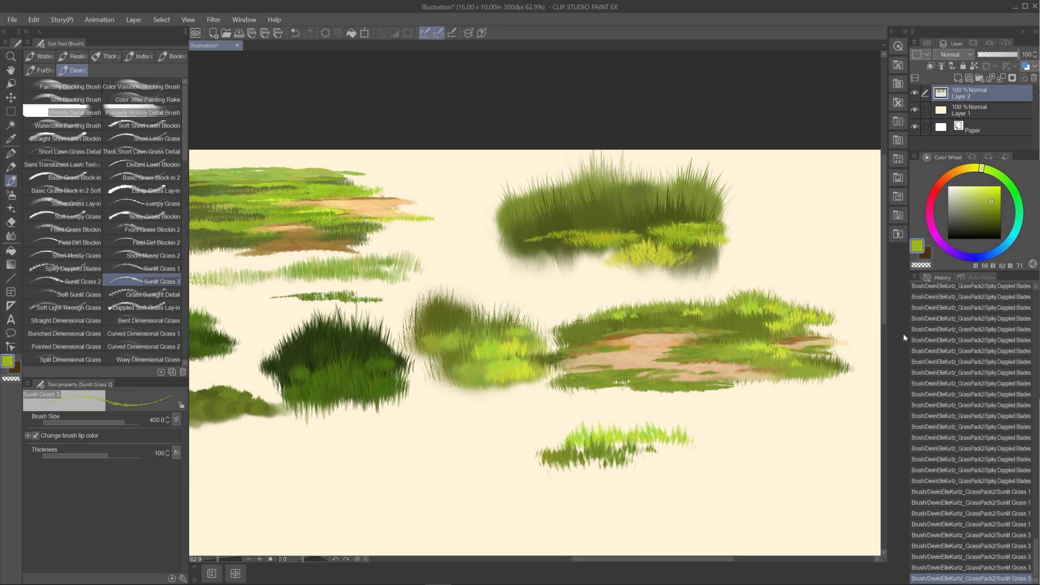
{"action": "scroll", "coordinate": [491, 421], "scroll_direction": "left", "scroll_amount": 2}
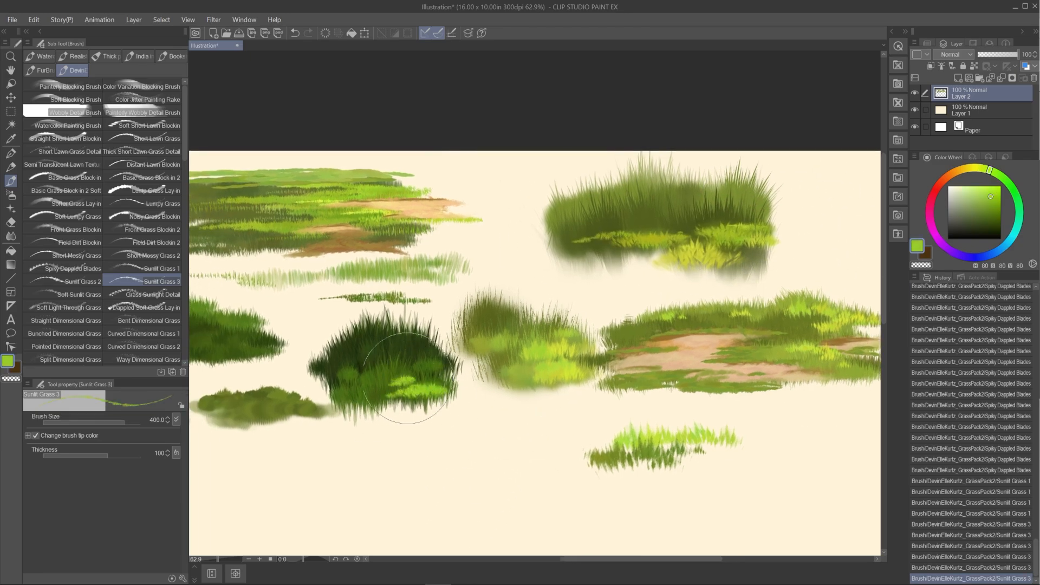
Add soft light to the dark clump's edge and the large upper clump's right side with Soft Sunlit Grass at size 300
{"action": "left_click", "coordinate": [78, 294]}
{"action": "left_click_drag", "start_coordinate": [371, 390], "coordinate": [466, 347]}
{"action": "key", "text": "bracketright"}
{"action": "left_click_drag", "start_coordinate": [727, 232], "coordinate": [732, 199]}
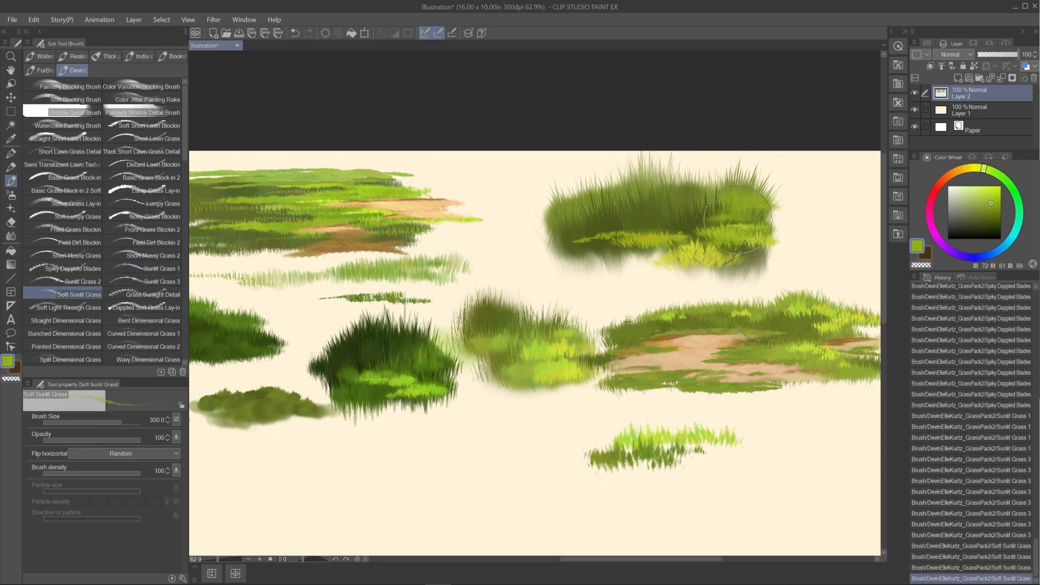
{"action": "left_click_drag", "start_coordinate": [655, 222], "coordinate": [715, 247]}
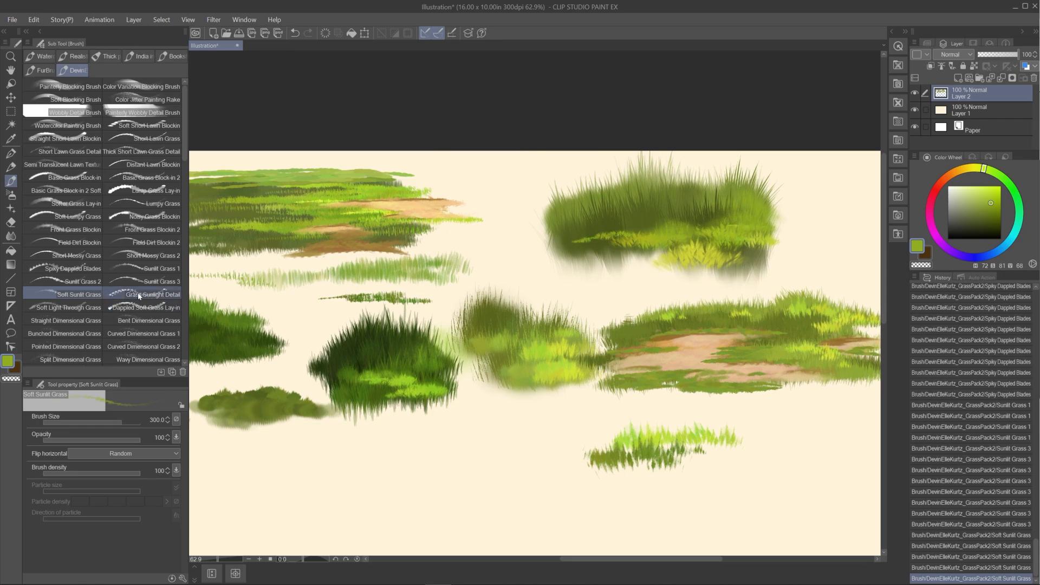
Paint glowing yellow-green blades over the large upper clump's right half with the Soft Light Through Grass brush at size 600
{"action": "left_click", "coordinate": [68, 307]}
{"action": "left_click_drag", "start_coordinate": [639, 227], "coordinate": [698, 184]}
{"action": "left_click_drag", "start_coordinate": [628, 184], "coordinate": [725, 140]}
{"action": "left_click_drag", "start_coordinate": [758, 232], "coordinate": [679, 204]}
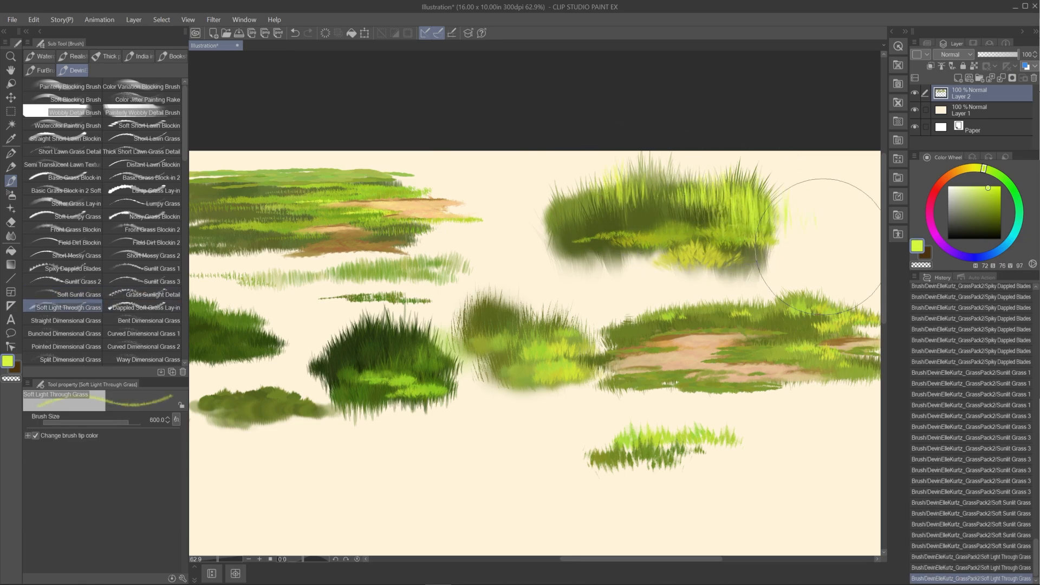
Reduce Soft Light Through Grass to size 250, sample a yellow-green and brush light into the olive clump
{"action": "key", "text": "bracketleft"}
{"action": "key", "text": "bracketleft"}
{"action": "key", "text": "bracketleft"}
{"action": "key", "text": "bracketleft"}
{"action": "left_click", "coordinate": [576, 318], "text": "alt"}
{"action": "mouse_move", "coordinate": [519, 347]}
{"action": "left_mouse_down"}
{"action": "mouse_move", "coordinate": [575, 325]}
{"action": "mouse_move", "coordinate": [559, 355]}
{"action": "left_mouse_up"}
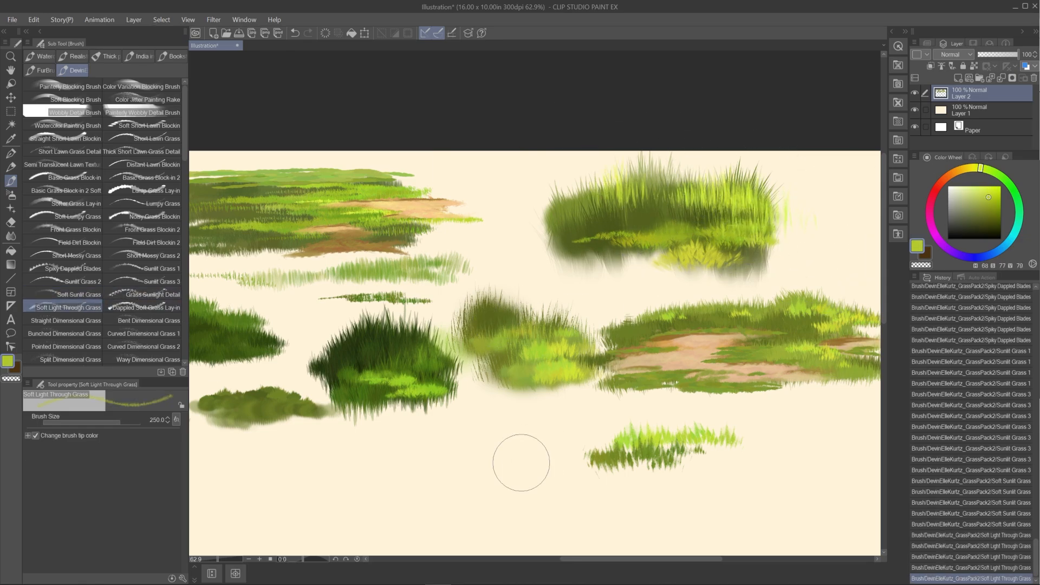
Sample a green and lighten the left green clump and the clump below it with Soft Light Through Grass at size 150
{"action": "left_click_drag", "start_coordinate": [521, 462], "coordinate": [767, 479]}
{"action": "key", "text": "bracketleft"}
{"action": "key", "text": "bracketleft"}
{"action": "key", "text": "bracketleft"}
{"action": "left_click", "coordinate": [452, 325], "text": "alt"}
{"action": "left_click_drag", "start_coordinate": [477, 373], "coordinate": [433, 330]}
{"action": "mouse_move", "coordinate": [471, 341]}
{"action": "left_mouse_down"}
{"action": "mouse_move", "coordinate": [453, 324]}
{"action": "mouse_move", "coordinate": [393, 338]}
{"action": "left_mouse_up"}
{"action": "left_click_drag", "start_coordinate": [487, 324], "coordinate": [498, 371]}
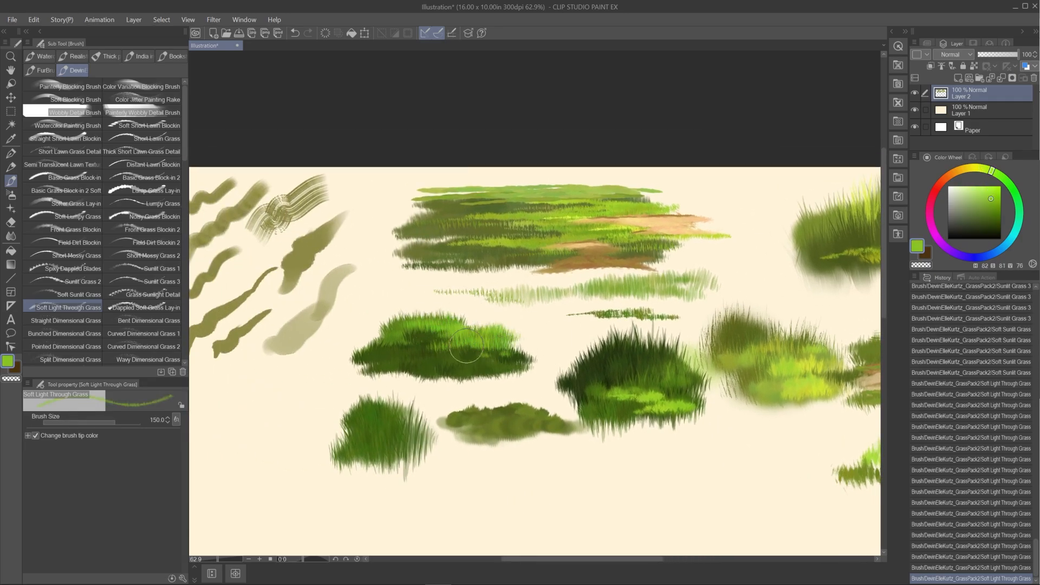
{"action": "left_click_drag", "start_coordinate": [724, 418], "coordinate": [569, 346]}
{"action": "left_click_drag", "start_coordinate": [352, 433], "coordinate": [401, 422]}
Paint upright blade tufts on the blank canvas below the dark clump with the Straight Dimensional Grass brush at size 500
{"action": "scroll", "coordinate": [103, 271], "scroll_direction": "down", "scroll_amount": 5}
{"action": "left_click", "coordinate": [65, 180]}
{"action": "left_click_drag", "start_coordinate": [721, 471], "coordinate": [566, 460]}
{"action": "left_click_drag", "start_coordinate": [577, 488], "coordinate": [579, 434]}
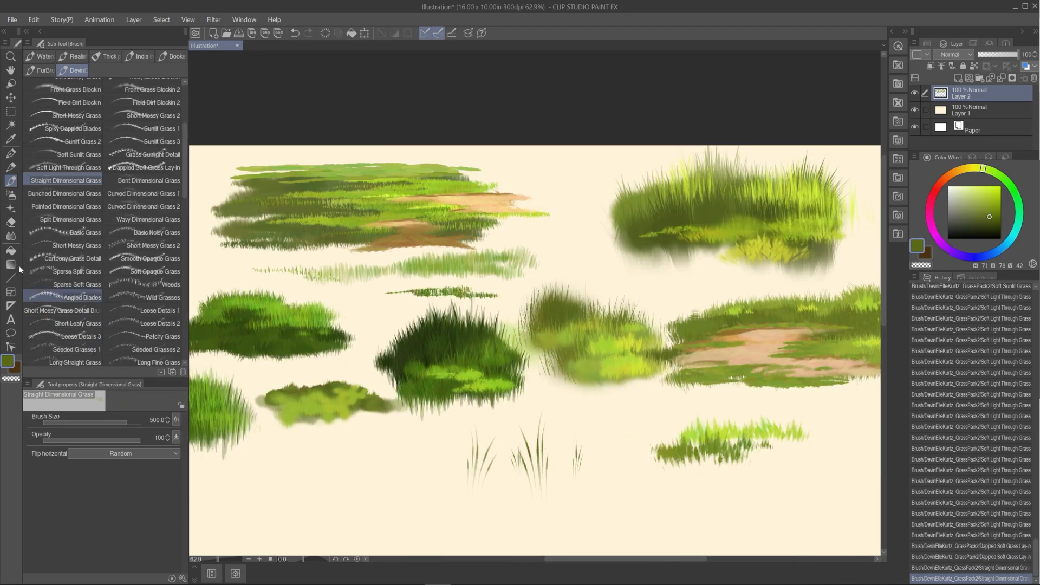
Sample a bright green from the dark clump and add upright blades over it with a smaller Straight Dimensional Grass brush
{"action": "left_click", "coordinate": [11, 56]}
{"action": "left_click_drag", "start_coordinate": [523, 485], "coordinate": [606, 402]}
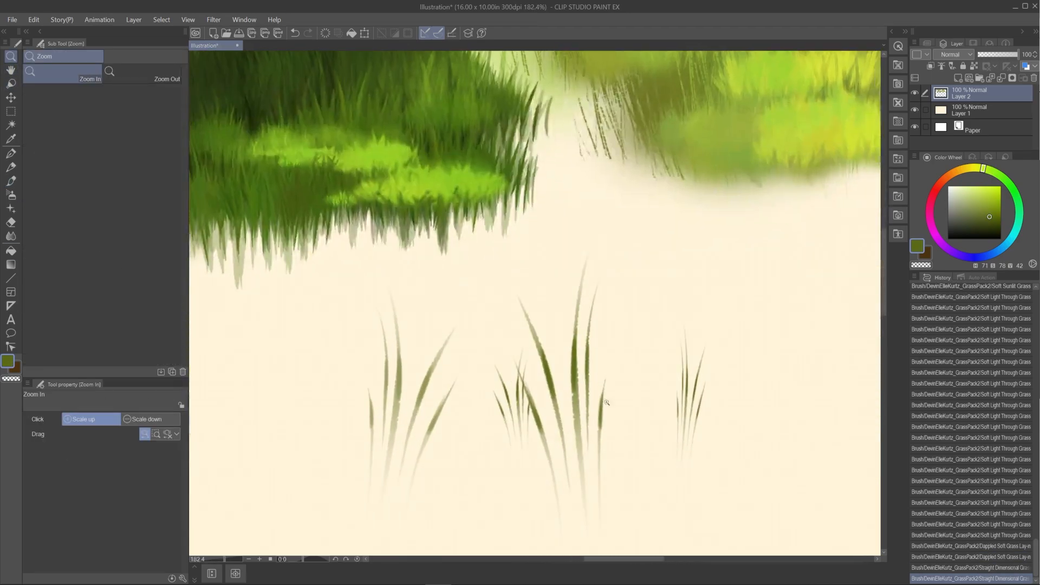
{"action": "scroll", "coordinate": [589, 334], "scroll_direction": "up", "scroll_amount": 10}
{"action": "scroll", "coordinate": [623, 271], "scroll_direction": "left", "scroll_amount": 6}
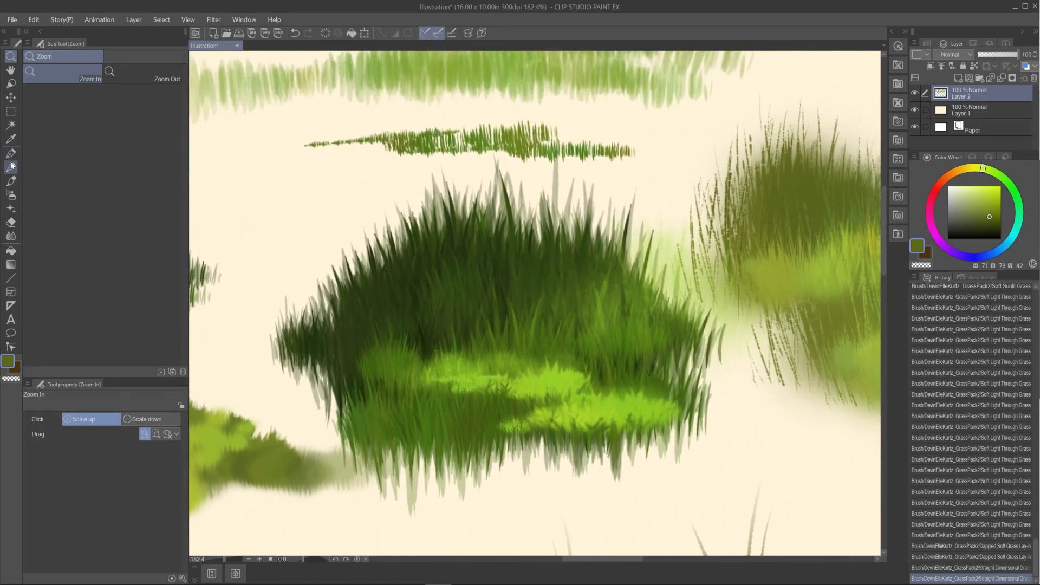
{"action": "left_click", "coordinate": [11, 180]}
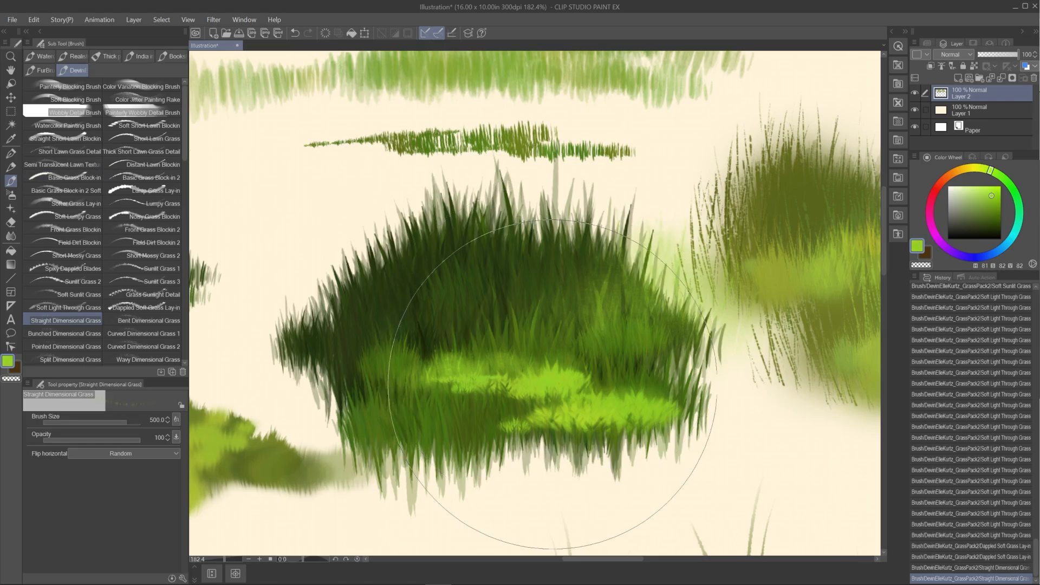
{"action": "left_click", "coordinate": [542, 390], "text": "alt"}
{"action": "key", "text": "bracketleft"}
{"action": "key", "text": "bracketleft"}
{"action": "key", "text": "bracketleft"}
{"action": "left_click_drag", "start_coordinate": [568, 349], "coordinate": [564, 282]}
{"action": "mouse_move", "coordinate": [634, 372]}
{"action": "left_mouse_down"}
{"action": "mouse_move", "coordinate": [623, 287]}
{"action": "mouse_move", "coordinate": [607, 266]}
{"action": "left_mouse_up"}
Add blades to the left green clump with Pointed Dimensional Grass at size 500, and to the clump below it at size 250
{"action": "left_click", "coordinate": [488, 303], "text": "alt"}
{"action": "key", "text": "bracketright"}
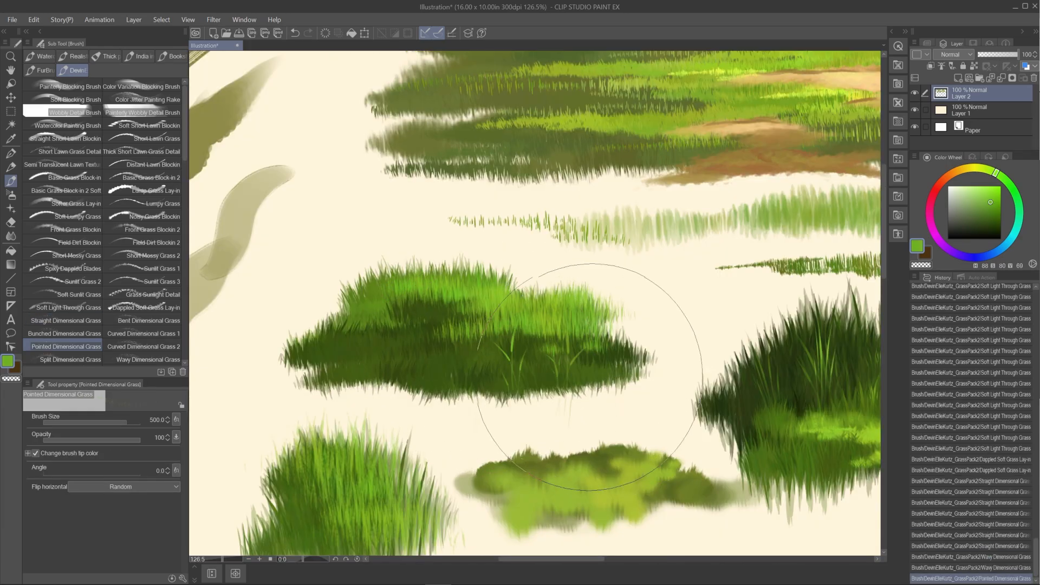
{"action": "left_click_drag", "start_coordinate": [415, 352], "coordinate": [411, 303]}
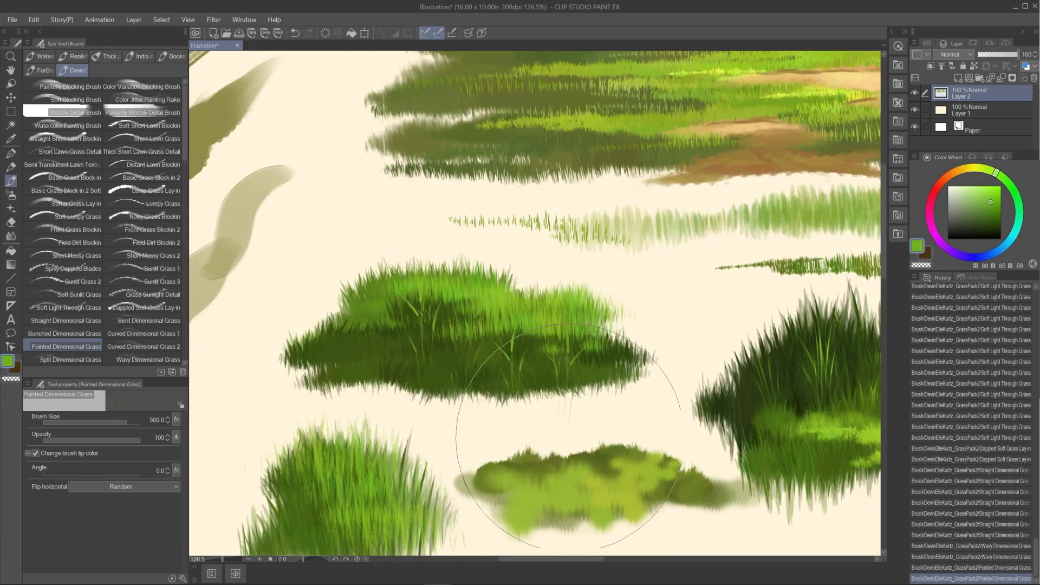
{"action": "left_click_drag", "start_coordinate": [533, 358], "coordinate": [531, 325]}
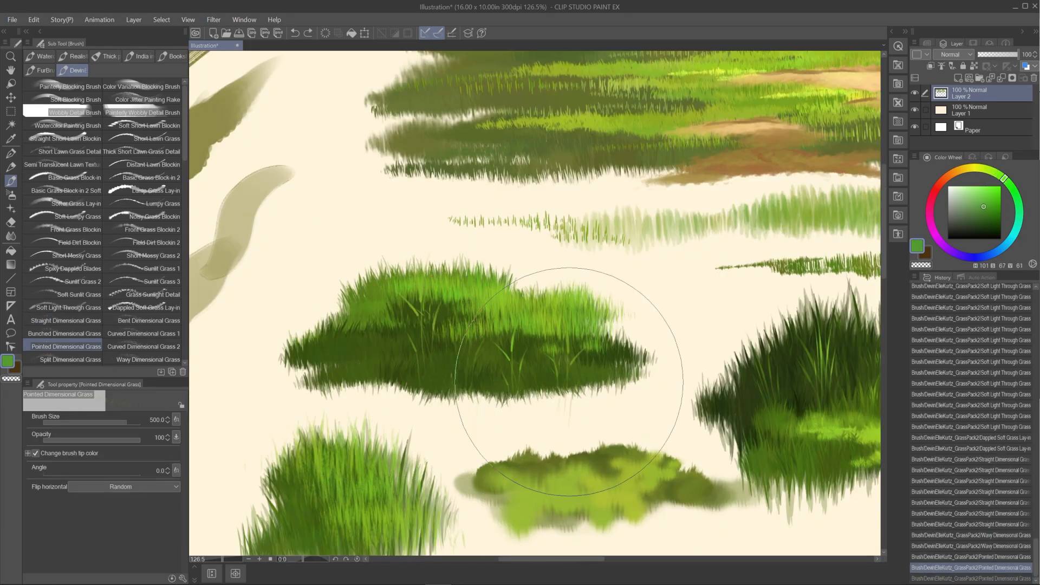
{"action": "key", "text": "bracketleft"}
{"action": "key", "text": "bracketleft"}
{"action": "key", "text": "bracketleft"}
{"action": "left_click_drag", "start_coordinate": [323, 450], "coordinate": [403, 412]}
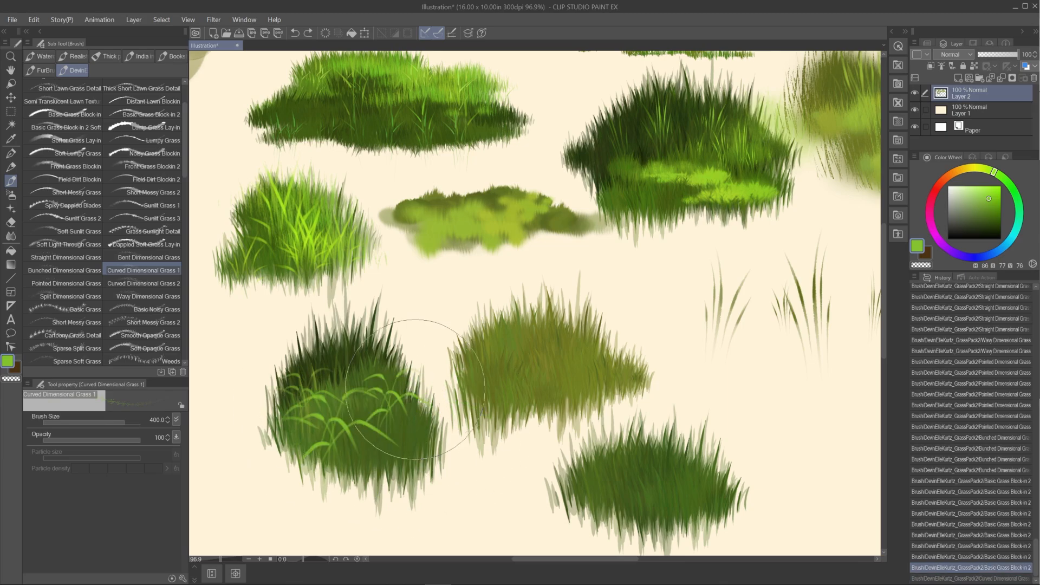
Add bright arching blades to the dark-topped lower clump with the Curved Dimensional Grass 1 brush at size 400
{"action": "left_click_drag", "start_coordinate": [355, 467], "coordinate": [406, 470]}
{"action": "left_click_drag", "start_coordinate": [356, 360], "coordinate": [385, 357]}
{"action": "left_click", "coordinate": [66, 284]}
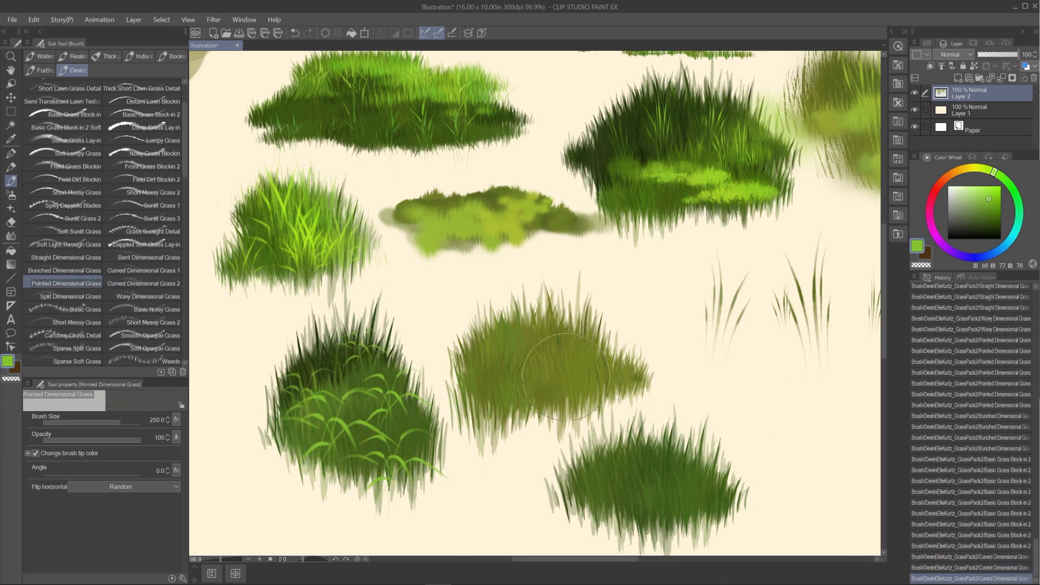
Sample a yellow-green and add small arching blades across the lower olive clump with Curved Dimensional Grass 2 at size 300
{"action": "left_click", "coordinate": [143, 283]}
{"action": "left_click_drag", "start_coordinate": [510, 379], "coordinate": [607, 379]}
{"action": "key", "text": "ctrl+z"}
{"action": "left_click", "coordinate": [506, 231], "text": "alt"}
{"action": "left_click_drag", "start_coordinate": [509, 385], "coordinate": [585, 396]}
{"action": "key", "text": "ctrl+z"}
{"action": "key", "text": "bracketleft"}
{"action": "key", "text": "bracketleft"}
{"action": "key", "text": "bracketleft"}
{"action": "left_click_drag", "start_coordinate": [479, 368], "coordinate": [514, 388]}
{"action": "left_click_drag", "start_coordinate": [503, 393], "coordinate": [580, 374]}
Sample olive from the lower clump and add arching blades along its upper edges with Curved Dimensional Grass 2
{"action": "left_click", "coordinate": [581, 342], "text": "alt"}
{"action": "left_click_drag", "start_coordinate": [591, 319], "coordinate": [639, 335]}
{"action": "left_click_drag", "start_coordinate": [622, 341], "coordinate": [652, 360]}
{"action": "left_click_drag", "start_coordinate": [466, 331], "coordinate": [490, 308]}
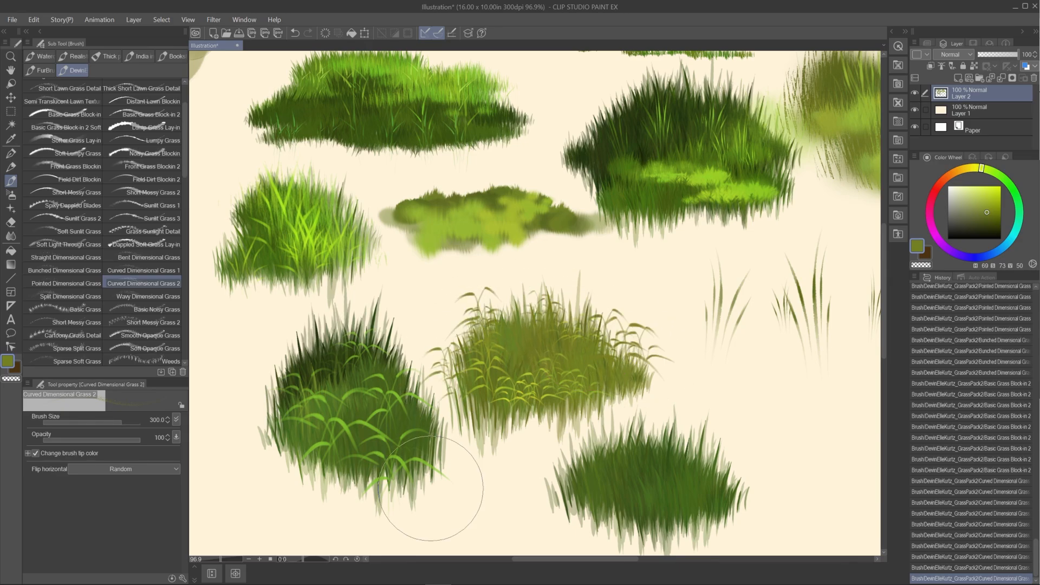
Add split blades around the lowest dark green clump and on the left green clump with Split Dimensional Grass at size 300
{"action": "left_click", "coordinate": [74, 297]}
{"action": "left_click_drag", "start_coordinate": [704, 477], "coordinate": [682, 390]}
{"action": "left_click_drag", "start_coordinate": [564, 504], "coordinate": [542, 427]}
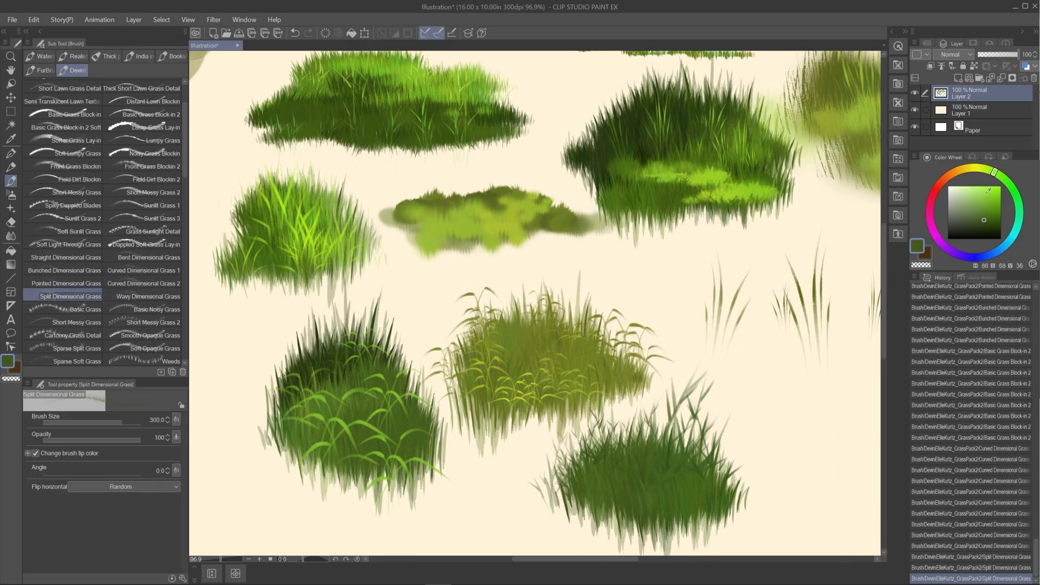
{"action": "left_click_drag", "start_coordinate": [650, 520], "coordinate": [672, 444]}
{"action": "left_click_drag", "start_coordinate": [711, 500], "coordinate": [742, 514]}
{"action": "left_click_drag", "start_coordinate": [414, 295], "coordinate": [417, 217]}
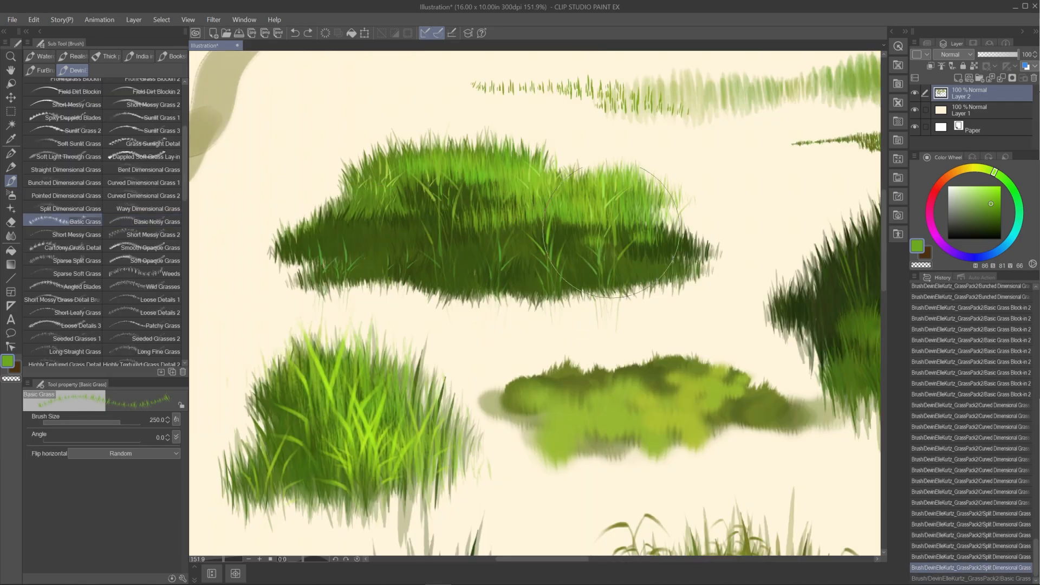
Paint green blades over the left green clump and on the blank canvas beneath it with the Basic Grass brush
{"action": "left_click_drag", "start_coordinate": [325, 250], "coordinate": [401, 211]}
{"action": "left_click_drag", "start_coordinate": [472, 374], "coordinate": [477, 320]}
{"action": "left_click_drag", "start_coordinate": [512, 363], "coordinate": [515, 317]}
{"action": "left_click_drag", "start_coordinate": [619, 227], "coordinate": [671, 249]}
{"action": "left_click_drag", "start_coordinate": [584, 260], "coordinate": [596, 309]}
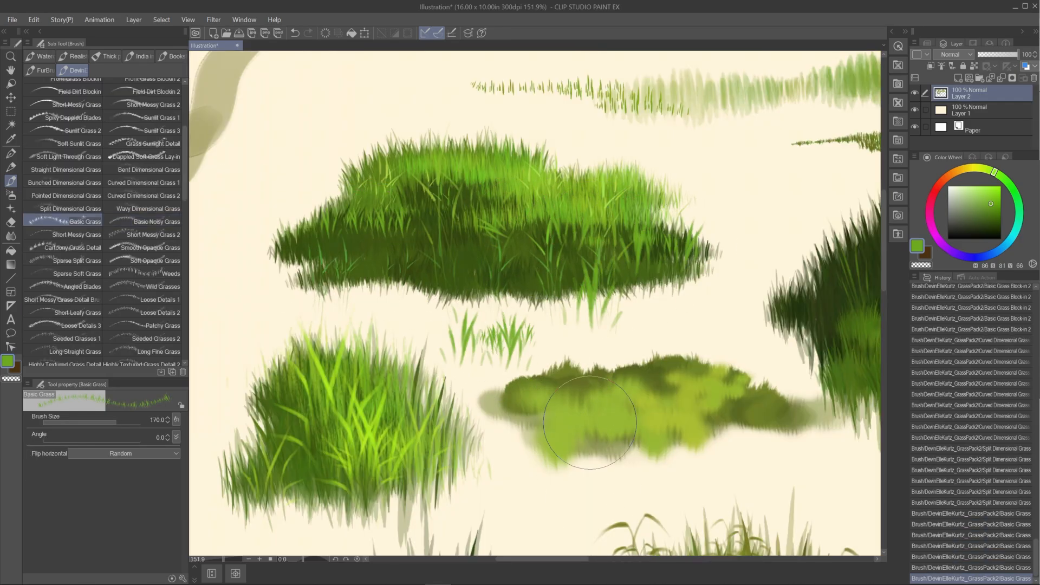
Undo the last stroke and add finer Basic Grass blades across the left green clump's right side
{"action": "key", "text": "ctrl+z"}
{"action": "key", "text": "bracketleft"}
{"action": "key", "text": "bracketleft"}
{"action": "left_click_drag", "start_coordinate": [527, 190], "coordinate": [650, 211]}
{"action": "left_click_drag", "start_coordinate": [664, 214], "coordinate": [695, 233]}
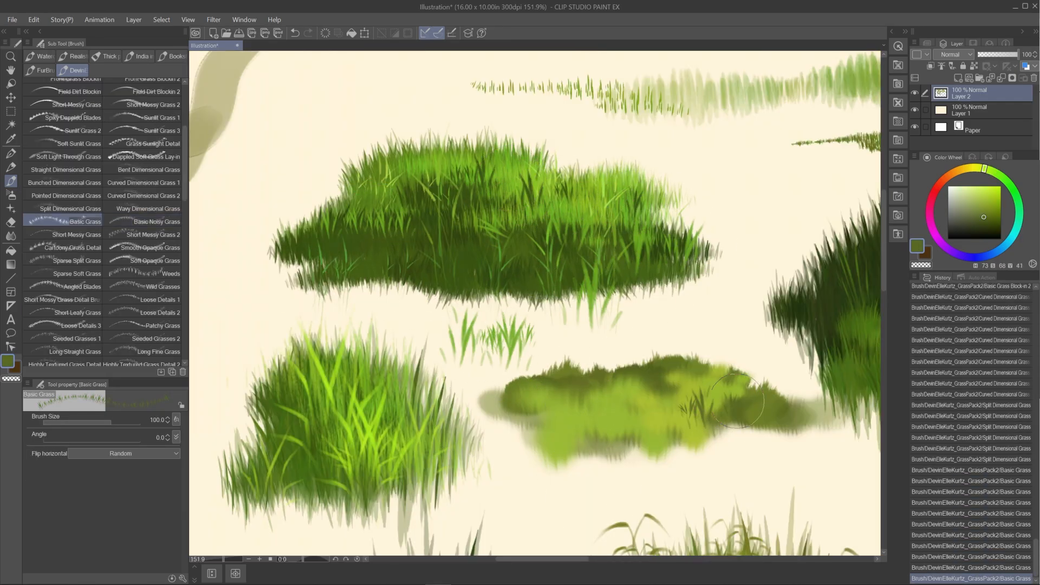
Add olive Basic Grass blades along the low mound's lower edge and sample the mound's light yellow-green
{"action": "left_click_drag", "start_coordinate": [672, 443], "coordinate": [720, 439]}
{"action": "left_click_drag", "start_coordinate": [582, 437], "coordinate": [623, 438]}
{"action": "left_click", "coordinate": [600, 389], "text": "alt"}
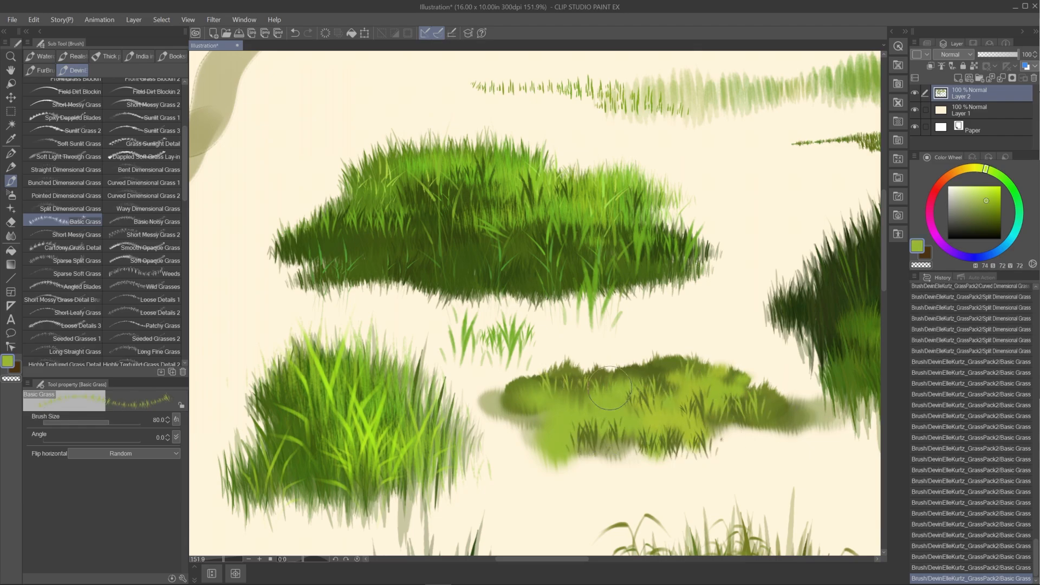
Reduce the Basic Noisy Grass brush to size 150 and add bright yellow-green strokes along the low mound
{"action": "left_click", "coordinate": [143, 221]}
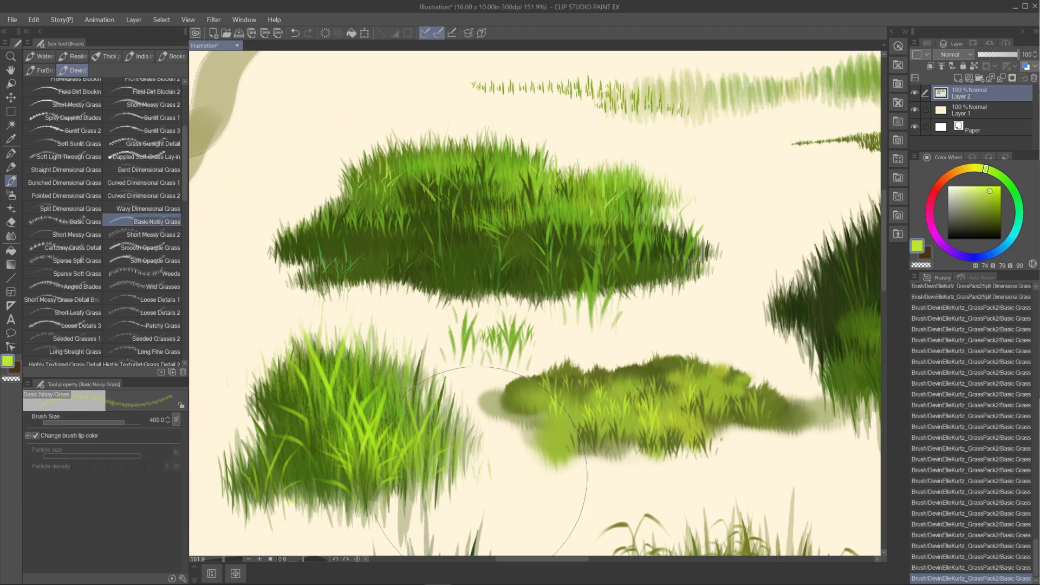
{"action": "mouse_move", "coordinate": [596, 417]}
{"action": "left_mouse_down"}
{"action": "mouse_move", "coordinate": [557, 382]}
{"action": "mouse_move", "coordinate": [639, 379]}
{"action": "left_mouse_up"}
{"action": "key", "text": "ctrl+z"}
{"action": "key", "text": "bracketleft"}
{"action": "key", "text": "bracketleft"}
{"action": "key", "text": "bracketleft"}
{"action": "key", "text": "bracketleft"}
{"action": "key", "text": "bracketleft"}
{"action": "left_click_drag", "start_coordinate": [582, 350], "coordinate": [609, 346]}
{"action": "left_click_drag", "start_coordinate": [647, 347], "coordinate": [672, 344]}
{"action": "left_click_drag", "start_coordinate": [696, 352], "coordinate": [717, 358]}
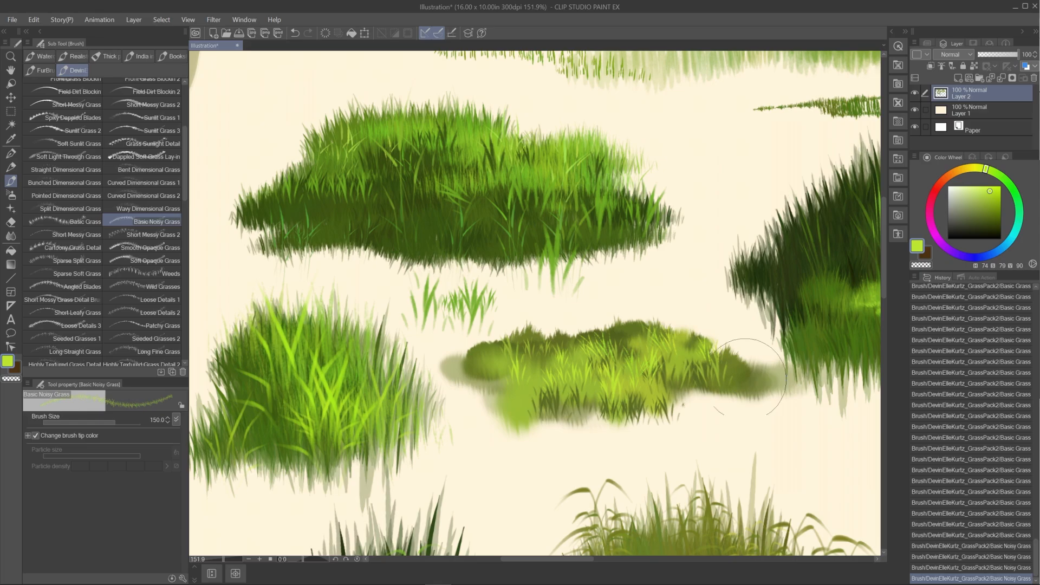
Sample an olive green and paint one row of Basic Noisy Grass and one of Short Messy Grass on the blank canvas
{"action": "left_click", "coordinate": [567, 397], "text": "alt"}
{"action": "left_click_drag", "start_coordinate": [667, 453], "coordinate": [741, 447]}
{"action": "left_click_drag", "start_coordinate": [742, 406], "coordinate": [412, 403]}
{"action": "left_click", "coordinate": [76, 234]}
{"action": "left_click_drag", "start_coordinate": [514, 446], "coordinate": [645, 449]}
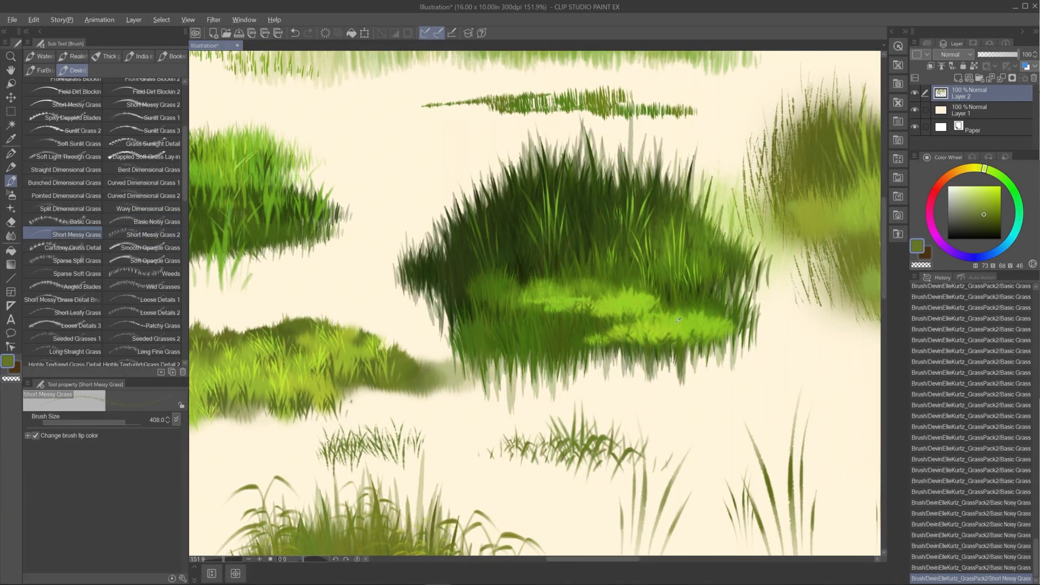
Sample a bright green and add Short Messy Grass blades at size 250 over the dark clump's sunlit lower part
{"action": "left_click", "coordinate": [678, 320], "text": "alt"}
{"action": "key", "text": "bracketleft"}
{"action": "key", "text": "bracketleft"}
{"action": "key", "text": "bracketleft"}
{"action": "left_click_drag", "start_coordinate": [661, 300], "coordinate": [704, 303]}
{"action": "left_click_drag", "start_coordinate": [583, 280], "coordinate": [642, 280]}
{"action": "mouse_move", "coordinate": [508, 340]}
{"action": "left_mouse_down"}
{"action": "mouse_move", "coordinate": [614, 359]}
{"action": "mouse_move", "coordinate": [596, 325]}
{"action": "mouse_move", "coordinate": [567, 318]}
{"action": "left_mouse_up"}
Undo the last stroke and use a sampled dark green for Short Messy Grass blades at the dark clump's lower edge
{"action": "key", "text": "ctrl+z"}
{"action": "left_click", "coordinate": [535, 264], "text": "alt"}
{"action": "mouse_move", "coordinate": [615, 346]}
{"action": "left_mouse_down"}
{"action": "mouse_move", "coordinate": [699, 350]}
{"action": "mouse_move", "coordinate": [669, 342]}
{"action": "left_mouse_up"}
{"action": "left_click", "coordinate": [739, 351], "text": "alt"}
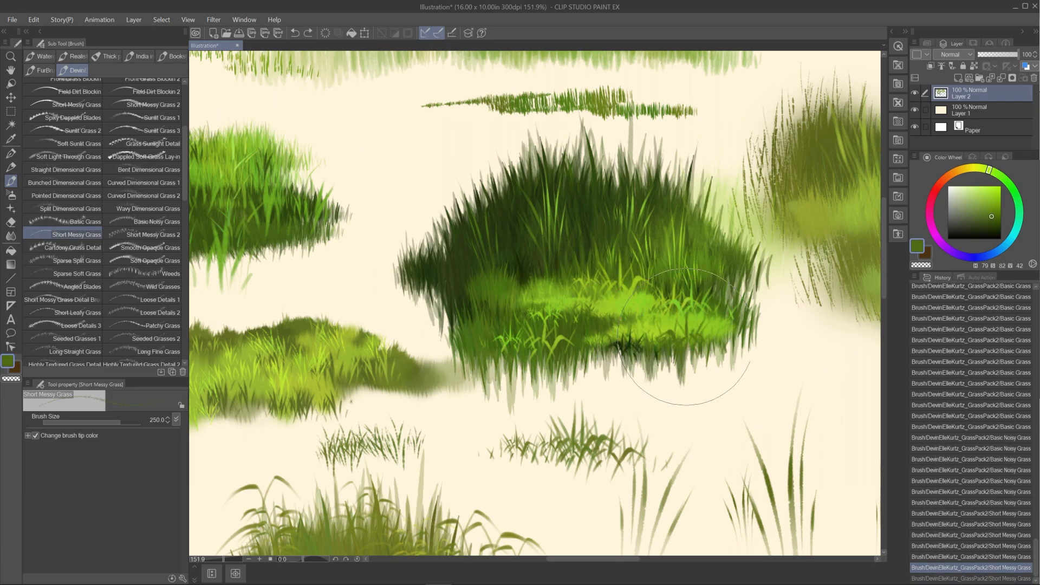
Paint dark and bright green blades on the dark clump and the blank canvas below with Short Messy Grass 2 at size 170
{"action": "left_click", "coordinate": [143, 234]}
{"action": "left_click_drag", "start_coordinate": [602, 347], "coordinate": [677, 354]}
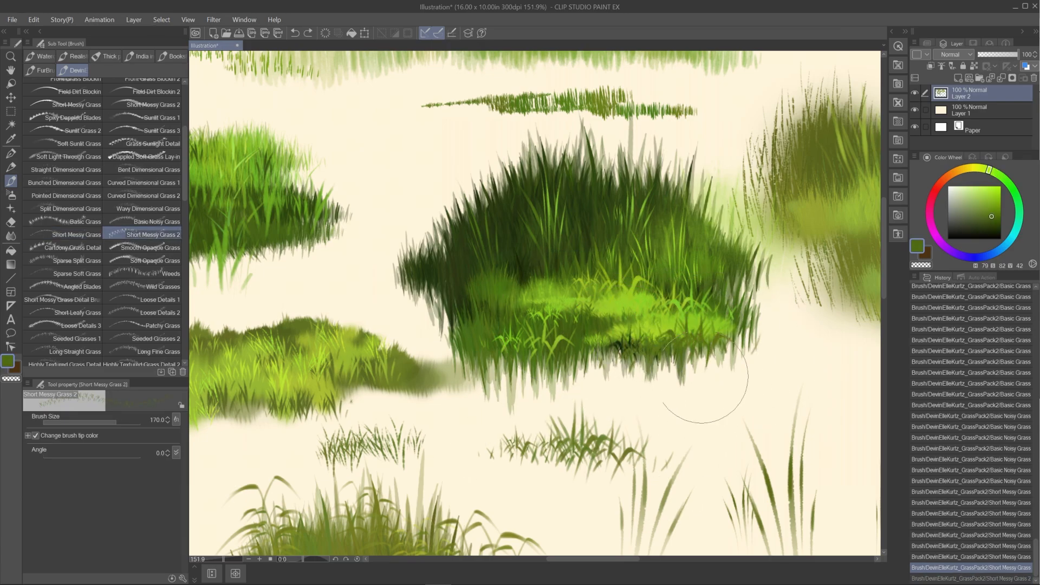
{"action": "left_click", "coordinate": [691, 325], "text": "alt"}
{"action": "left_click_drag", "start_coordinate": [590, 246], "coordinate": [631, 241]}
{"action": "left_click_drag", "start_coordinate": [710, 393], "coordinate": [720, 428]}
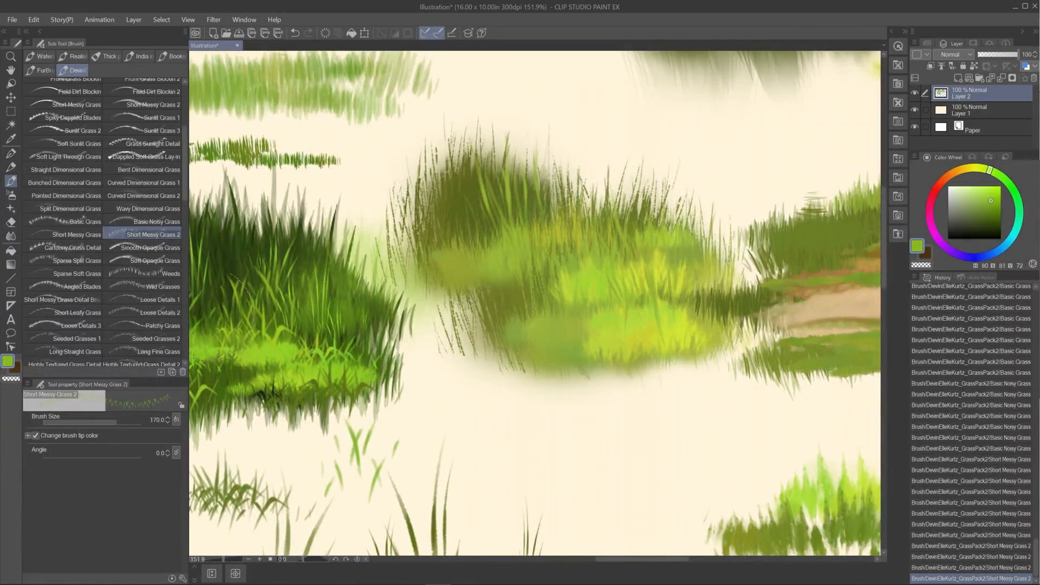
Reduce the Cartoony Grass Detail brush to size 100 and paint pale yellow-green blades across the olive clump's lower part
{"action": "left_click", "coordinate": [72, 247]}
{"action": "left_click_drag", "start_coordinate": [585, 339], "coordinate": [706, 342]}
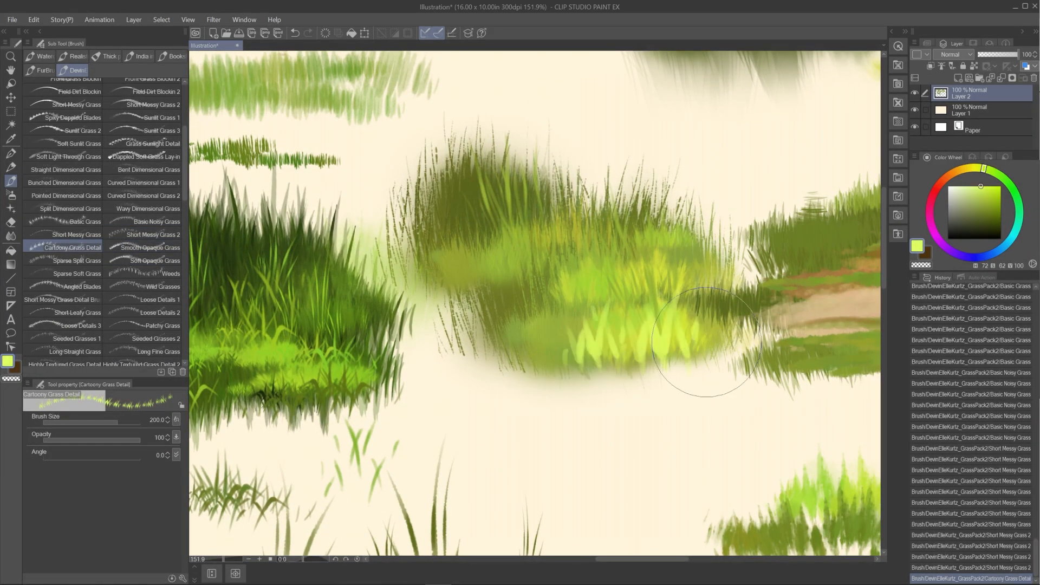
{"action": "key", "text": "ctrl+z"}
{"action": "key", "text": "bracketleft"}
{"action": "key", "text": "bracketleft"}
{"action": "key", "text": "bracketleft"}
{"action": "key", "text": "bracketleft"}
{"action": "mouse_move", "coordinate": [546, 345]}
{"action": "left_mouse_down"}
{"action": "mouse_move", "coordinate": [578, 342]}
{"action": "mouse_move", "coordinate": [589, 304]}
{"action": "left_mouse_up"}
{"action": "left_click_drag", "start_coordinate": [658, 327], "coordinate": [676, 328]}
Sample a darker olive from the clump and add Cartoony Grass Detail blades along its middle at size 100
{"action": "left_click", "coordinate": [504, 296], "text": "alt"}
{"action": "left_click_drag", "start_coordinate": [481, 271], "coordinate": [532, 273]}
{"action": "left_click_drag", "start_coordinate": [638, 286], "coordinate": [677, 285]}
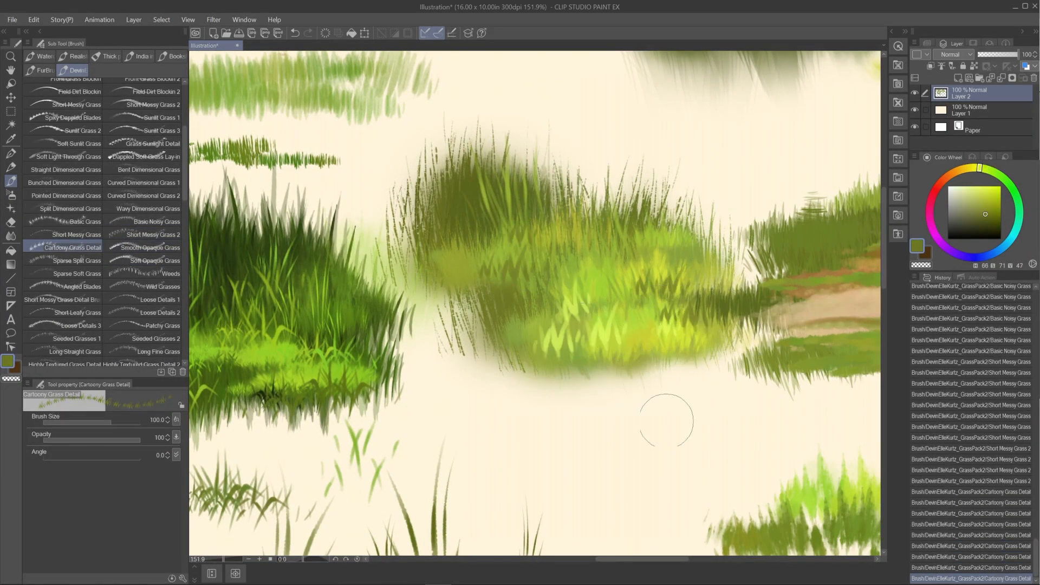
Paint a short row of olive Cartoony Grass Detail blades on the blank canvas below the olive clump
{"action": "left_click_drag", "start_coordinate": [666, 420], "coordinate": [712, 408]}
{"action": "left_click_drag", "start_coordinate": [705, 366], "coordinate": [401, 391]}
{"action": "mouse_move", "coordinate": [845, 421]}
{"action": "left_mouse_down"}
{"action": "mouse_move", "coordinate": [700, 440]}
{"action": "mouse_move", "coordinate": [605, 431]}
{"action": "mouse_move", "coordinate": [644, 449]}
{"action": "left_mouse_up"}
Reduce the Smooth Opaque Grass brush to size 150 and paint sampled bright and darker green blades on the grass beside and below the dirt path
{"action": "left_click", "coordinate": [143, 247]}
{"action": "key", "text": "ctrl+z"}
{"action": "key", "text": "bracketleft"}
{"action": "key", "text": "bracketleft"}
{"action": "key", "text": "bracketleft"}
{"action": "key", "text": "bracketleft"}
{"action": "key", "text": "bracketleft"}
{"action": "key", "text": "bracketleft"}
{"action": "key", "text": "bracketleft"}
{"action": "left_click", "coordinate": [697, 307], "text": "alt"}
{"action": "left_click_drag", "start_coordinate": [698, 300], "coordinate": [711, 298]}
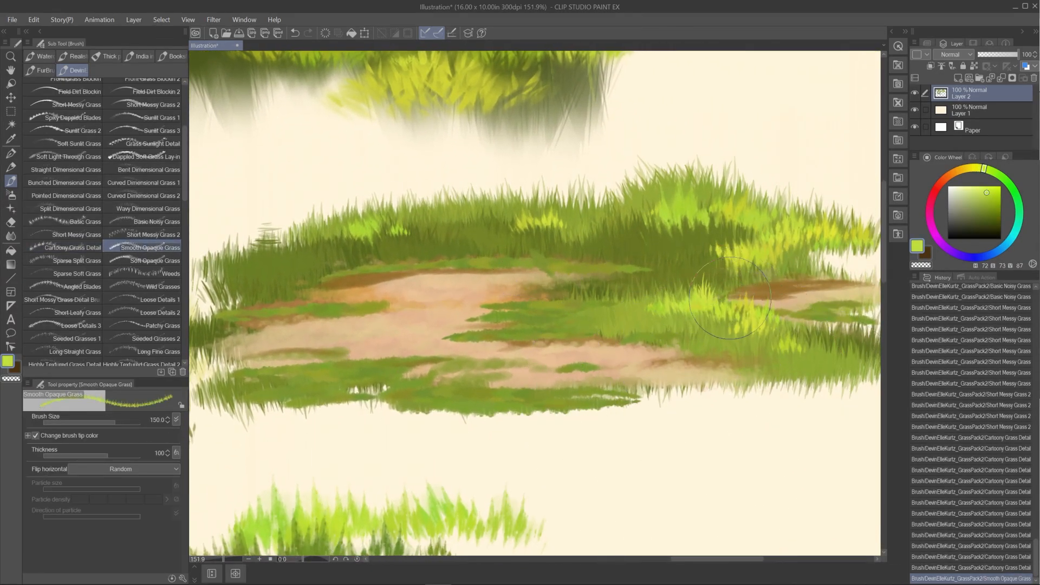
{"action": "left_click_drag", "start_coordinate": [801, 328], "coordinate": [811, 328]}
{"action": "left_click", "coordinate": [563, 402], "text": "alt"}
{"action": "left_click_drag", "start_coordinate": [547, 390], "coordinate": [572, 392]}
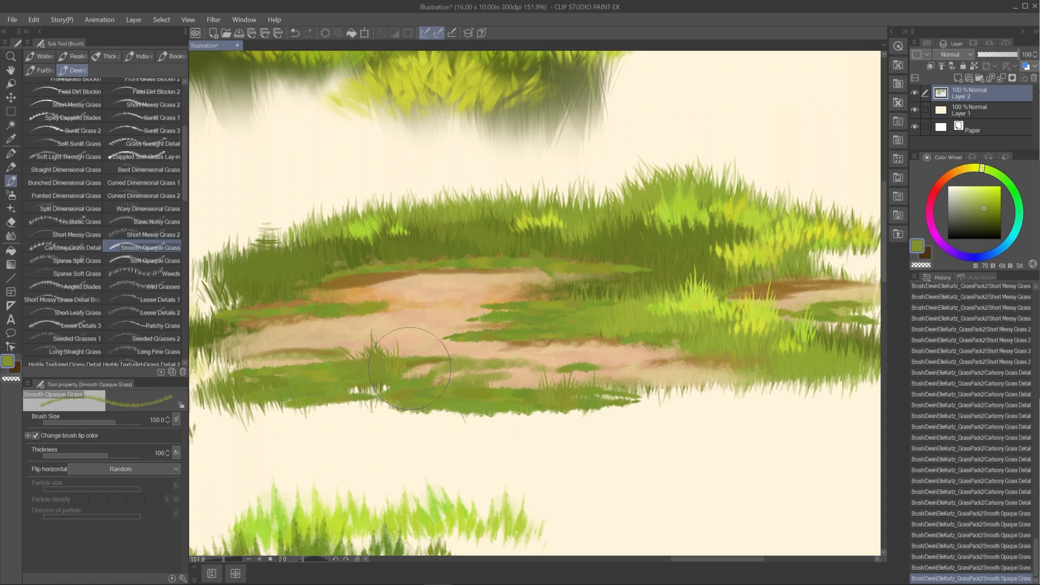
Reduce the Sparse Split Grass brush to size 200 and paint sampled bright green blades on top of the mound behind the path
{"action": "left_click", "coordinate": [62, 261]}
{"action": "left_click_drag", "start_coordinate": [486, 455], "coordinate": [596, 466]}
{"action": "key", "text": "ctrl+z"}
{"action": "key", "text": "bracketleft"}
{"action": "key", "text": "bracketleft"}
{"action": "key", "text": "bracketleft"}
{"action": "key", "text": "bracketleft"}
{"action": "key", "text": "bracketleft"}
{"action": "key", "text": "bracketleft"}
{"action": "key", "text": "bracketleft"}
{"action": "left_click", "coordinate": [678, 210], "text": "alt"}
{"action": "left_click_drag", "start_coordinate": [672, 187], "coordinate": [699, 182]}
{"action": "left_click_drag", "start_coordinate": [778, 198], "coordinate": [813, 209]}
{"action": "key", "text": "ctrl+z"}
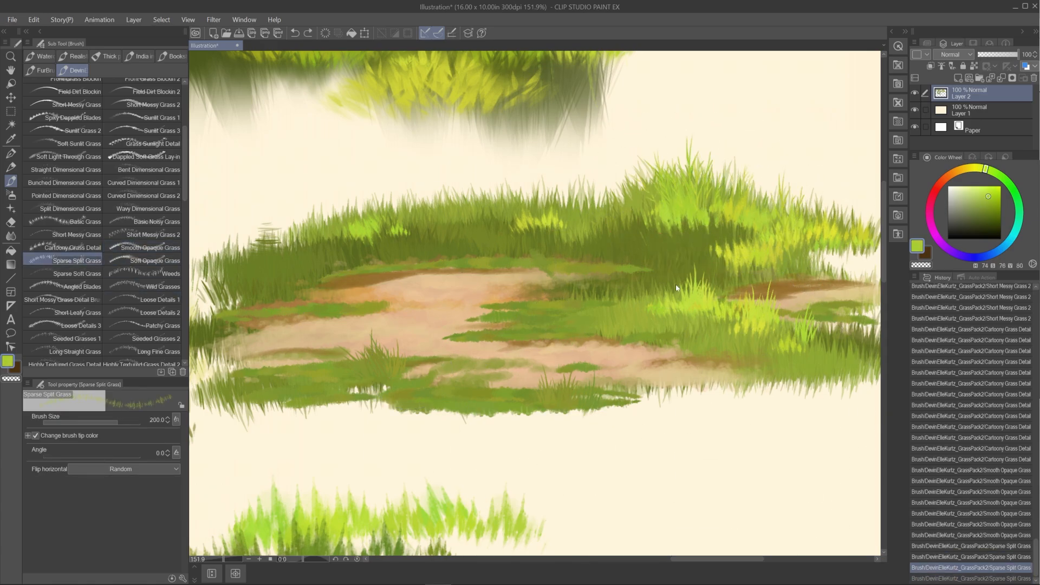
Add Sparse Split Grass blades over the bright patch beside the path and, in a sampled olive, along the lower bank
{"action": "left_click_drag", "start_coordinate": [663, 297], "coordinate": [689, 297]}
{"action": "left_click_drag", "start_coordinate": [631, 325], "coordinate": [653, 326]}
{"action": "left_click", "coordinate": [585, 379], "text": "alt"}
{"action": "left_click_drag", "start_coordinate": [547, 390], "coordinate": [587, 391]}
{"action": "left_click_drag", "start_coordinate": [650, 385], "coordinate": [677, 387]}
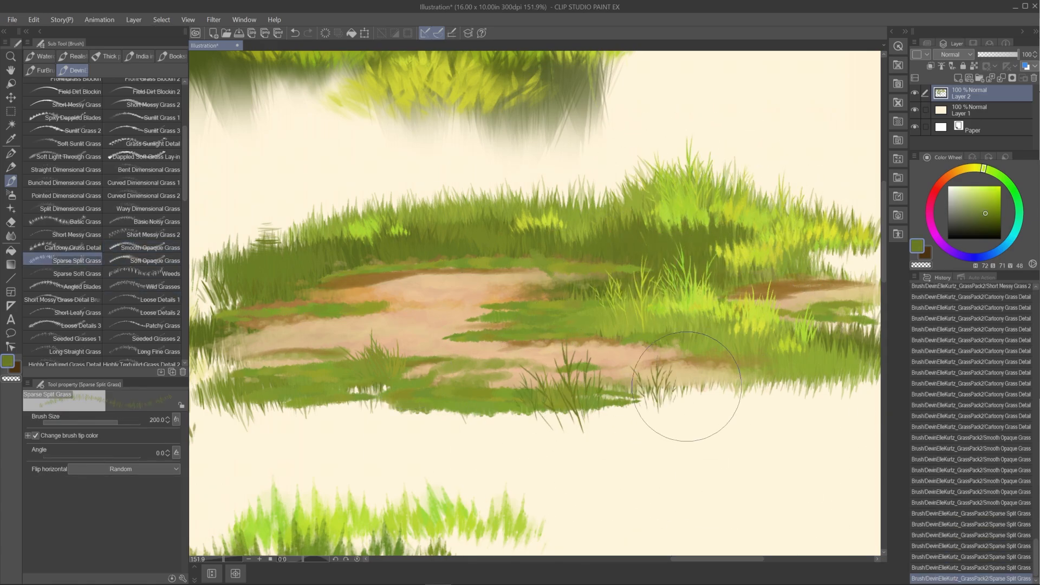
Reduce the Soft Opaque Grass brush to size 250 and paint olive blades on the lower bank and sampled bright green blades on the mound
{"action": "left_click", "coordinate": [142, 261]}
{"action": "left_click_drag", "start_coordinate": [352, 415], "coordinate": [468, 394]}
{"action": "key", "text": "ctrl+z"}
{"action": "key", "text": "bracketleft"}
{"action": "key", "text": "bracketleft"}
{"action": "key", "text": "bracketleft"}
{"action": "key", "text": "bracketleft"}
{"action": "key", "text": "bracketleft"}
{"action": "key", "text": "bracketleft"}
{"action": "left_click_drag", "start_coordinate": [531, 425], "coordinate": [576, 422]}
{"action": "left_click", "coordinate": [690, 203], "text": "alt"}
{"action": "left_click_drag", "start_coordinate": [731, 186], "coordinate": [769, 187]}
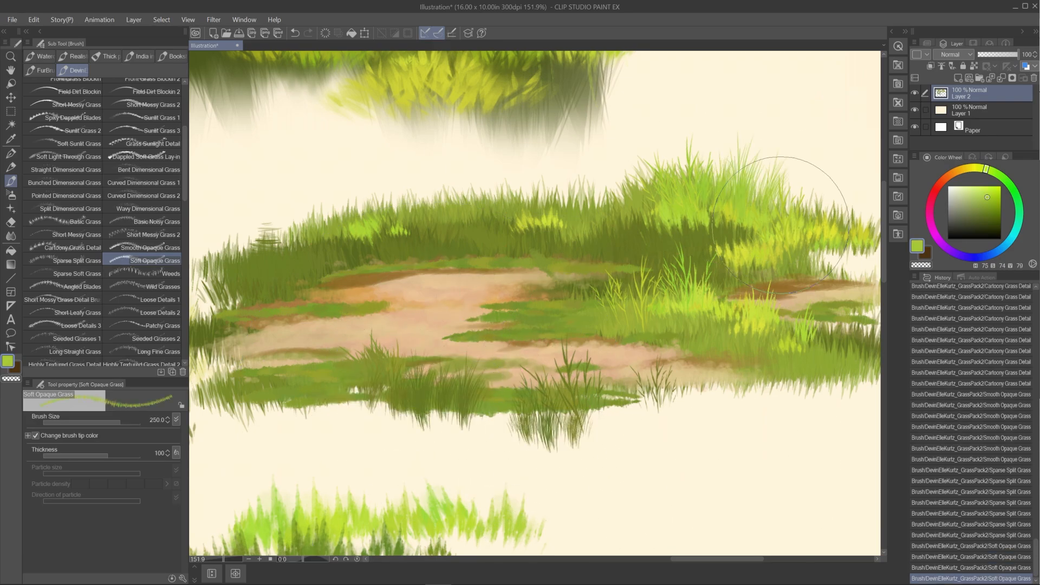
Reduce the Weeds brush to size 200 and paint sampled olive and light green weeds around the dirt path's grassy patches
{"action": "left_click", "coordinate": [142, 274]}
{"action": "left_click", "coordinate": [425, 395], "text": "alt"}
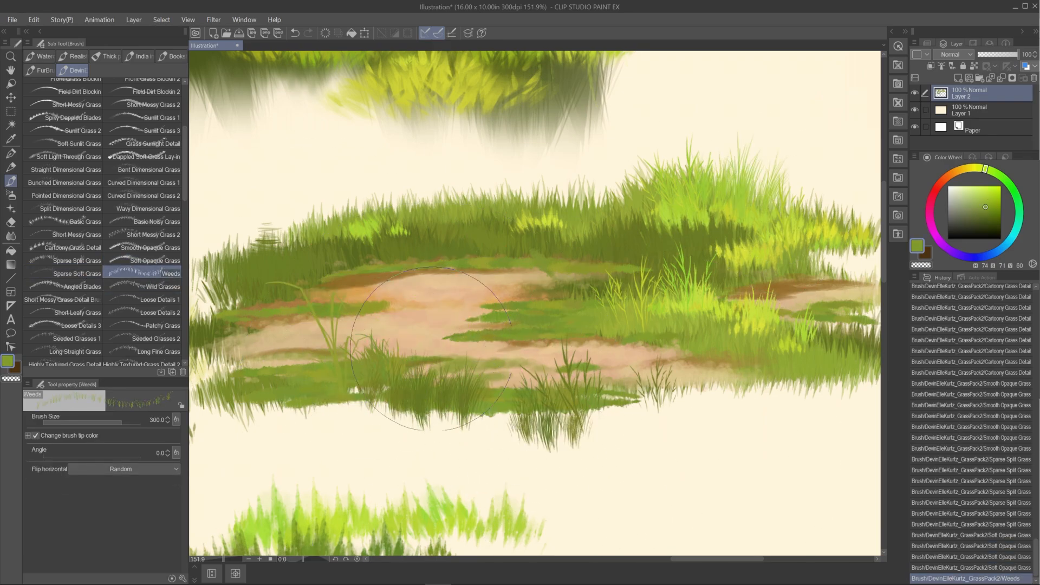
{"action": "left_click_drag", "start_coordinate": [306, 333], "coordinate": [343, 335]}
{"action": "left_click_drag", "start_coordinate": [471, 363], "coordinate": [501, 366]}
{"action": "left_click_drag", "start_coordinate": [520, 369], "coordinate": [566, 374]}
{"action": "left_click", "coordinate": [688, 303], "text": "alt"}
{"action": "left_click_drag", "start_coordinate": [685, 270], "coordinate": [729, 270]}
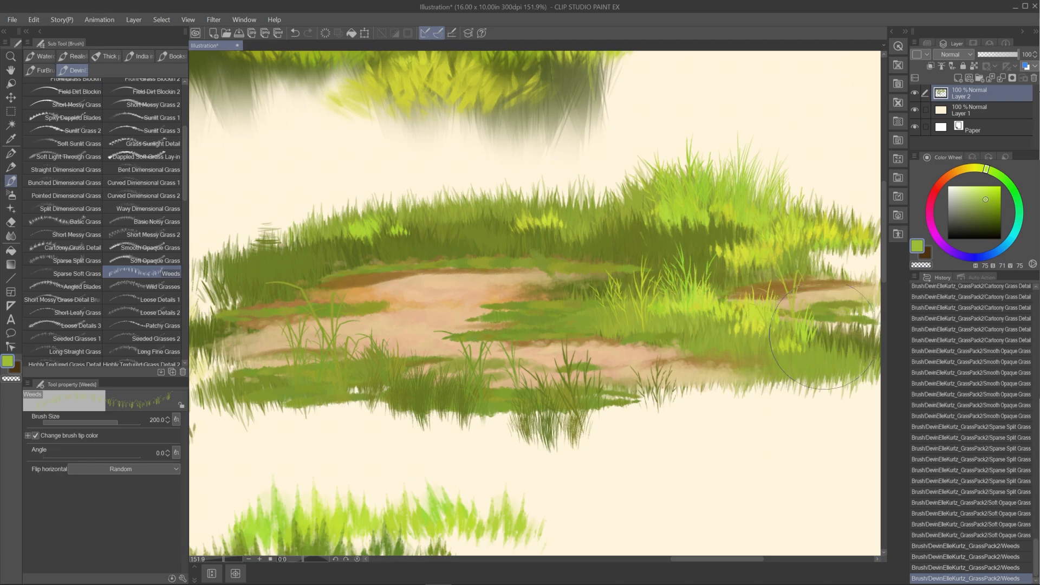
Paint tall Wild Grasses at size 600 on the large clump, yellow-green at one end and dark green at the other, using sampled colors
{"action": "left_click", "coordinate": [142, 286]}
{"action": "left_click_drag", "start_coordinate": [422, 487], "coordinate": [466, 477]}
{"action": "key", "text": "ctrl+z"}
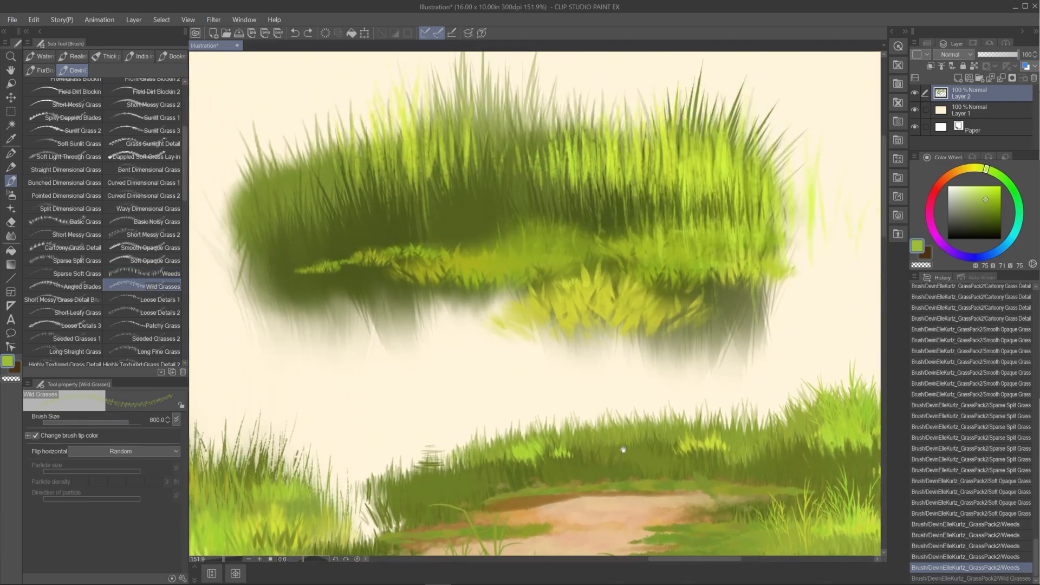
{"action": "left_click_drag", "start_coordinate": [624, 449], "coordinate": [661, 570]}
{"action": "left_click", "coordinate": [658, 420], "text": "alt"}
{"action": "left_click_drag", "start_coordinate": [699, 374], "coordinate": [725, 371]}
{"action": "key", "text": "ctrl+z"}
{"action": "left_click", "coordinate": [758, 347], "text": "alt"}
{"action": "left_click_drag", "start_coordinate": [748, 260], "coordinate": [818, 260]}
{"action": "left_click", "coordinate": [372, 343], "text": "alt"}
{"action": "left_click_drag", "start_coordinate": [311, 292], "coordinate": [428, 288]}
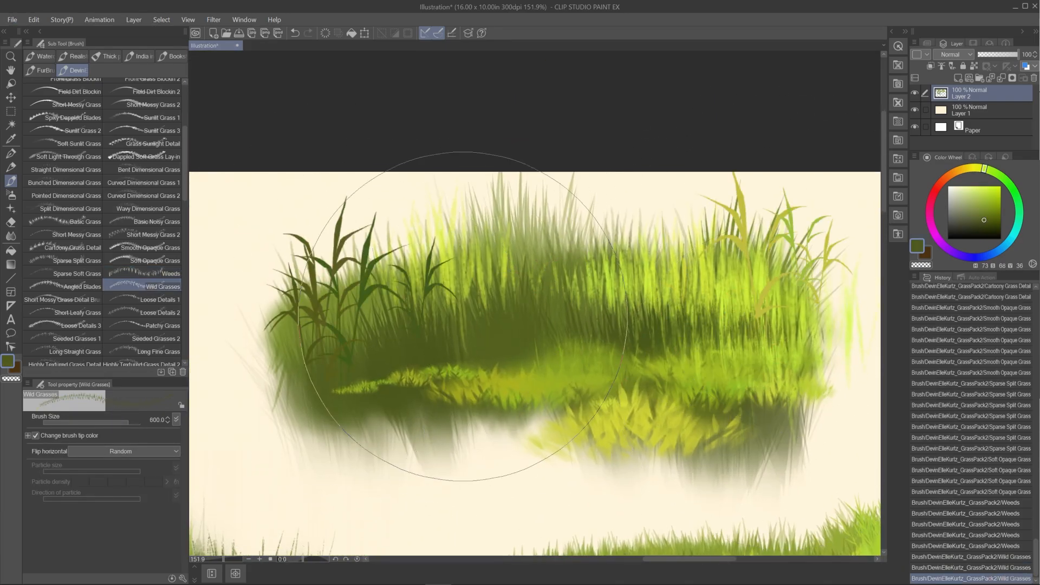
Shrink the Short Mossy Grass Detail Brush and paint sampled bright yellow-green strokes over the grass patches beside the dirt path
{"action": "left_click", "coordinate": [63, 299]}
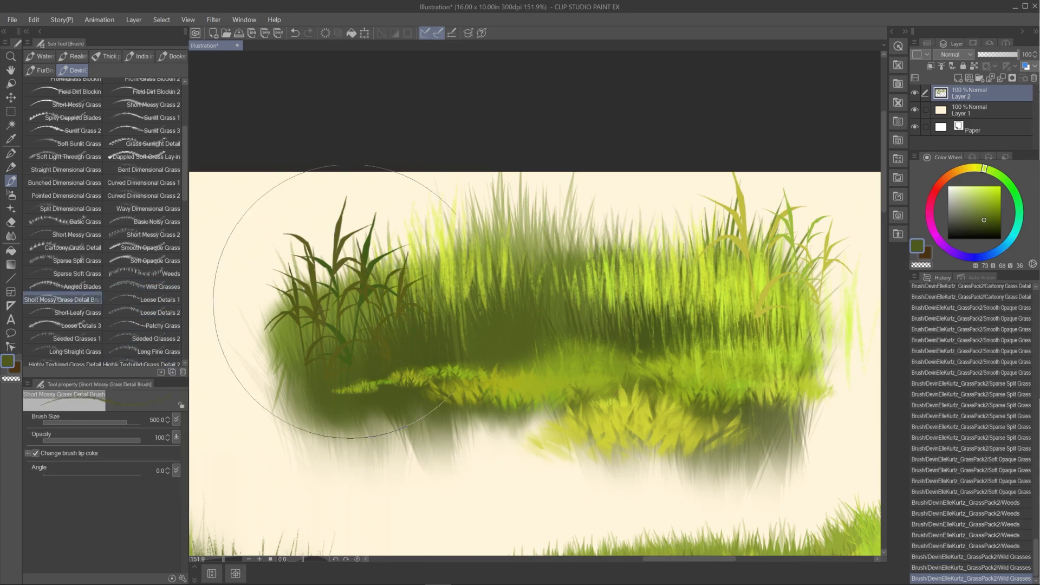
{"action": "left_click_drag", "start_coordinate": [379, 368], "coordinate": [430, 305]}
{"action": "left_click_drag", "start_coordinate": [409, 425], "coordinate": [658, 425]}
{"action": "mouse_move", "coordinate": [593, 520]}
{"action": "left_mouse_down"}
{"action": "mouse_move", "coordinate": [561, 214]}
{"action": "mouse_move", "coordinate": [400, 273]}
{"action": "left_mouse_up"}
{"action": "key", "text": "ctrl+z"}
{"action": "left_click", "coordinate": [753, 333], "text": "alt"}
{"action": "left_click_drag", "start_coordinate": [547, 355], "coordinate": [685, 355]}
{"action": "key", "text": "ctrl+z"}
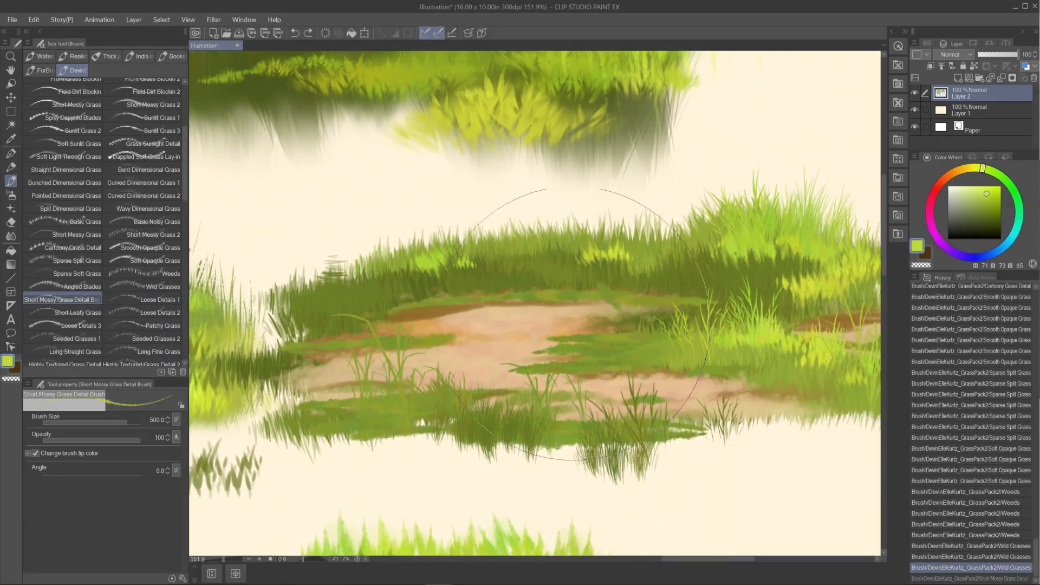
{"action": "left_click_drag", "start_coordinate": [609, 362], "coordinate": [678, 363]}
{"action": "left_click_drag", "start_coordinate": [633, 346], "coordinate": [703, 362]}
{"action": "left_click_drag", "start_coordinate": [591, 346], "coordinate": [633, 346]}
{"action": "mouse_move", "coordinate": [759, 368]}
{"action": "left_mouse_down"}
{"action": "mouse_move", "coordinate": [663, 338]}
{"action": "mouse_move", "coordinate": [607, 345]}
{"action": "left_mouse_up"}
{"action": "left_click_drag", "start_coordinate": [607, 344], "coordinate": [764, 389]}
Paint darker sampled olive accents along the path's grass edges with the Short Mossy Grass Detail Brush, reducing it from size 120 to 60
{"action": "left_click", "coordinate": [698, 304], "text": "alt"}
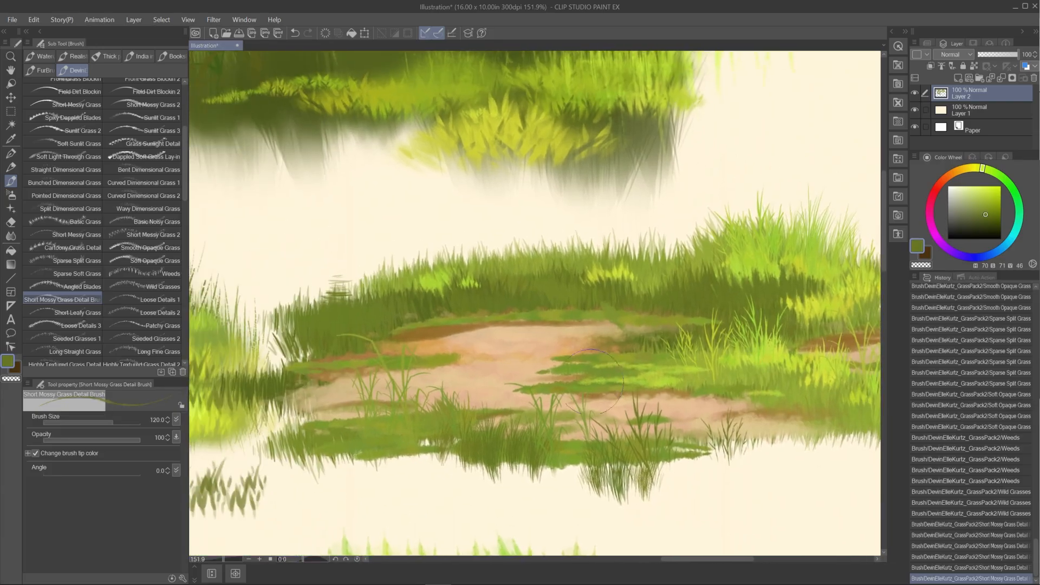
{"action": "left_click_drag", "start_coordinate": [693, 387], "coordinate": [739, 376]}
{"action": "left_click_drag", "start_coordinate": [387, 327], "coordinate": [471, 325]}
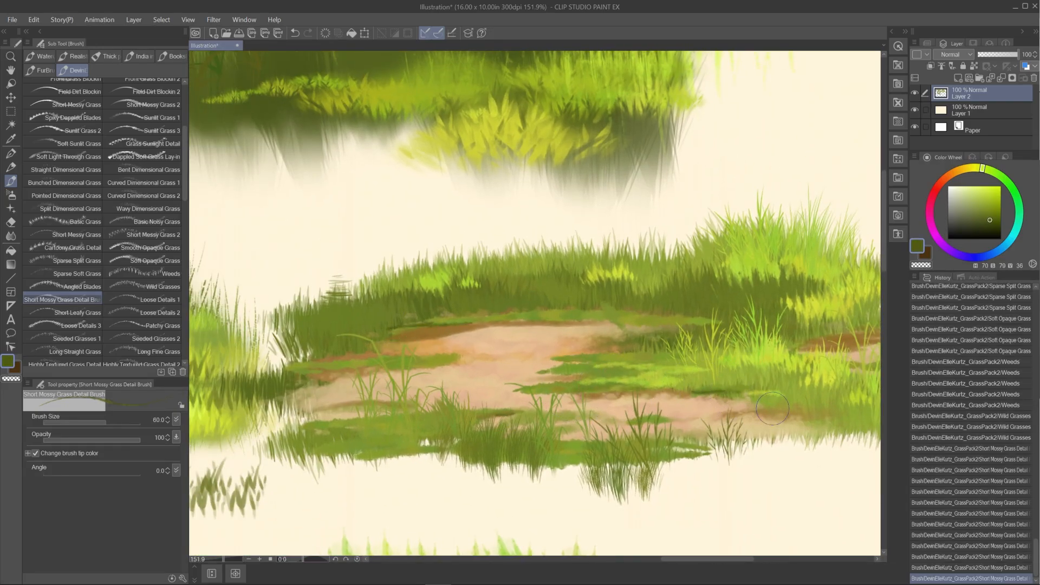
Try Short Textured Grass Detail strokes in sampled greens across the grass around the dirt path, undoing the latest ones
{"action": "left_click_drag", "start_coordinate": [184, 193], "coordinate": [185, 219]}
{"action": "left_click", "coordinate": [70, 285]}
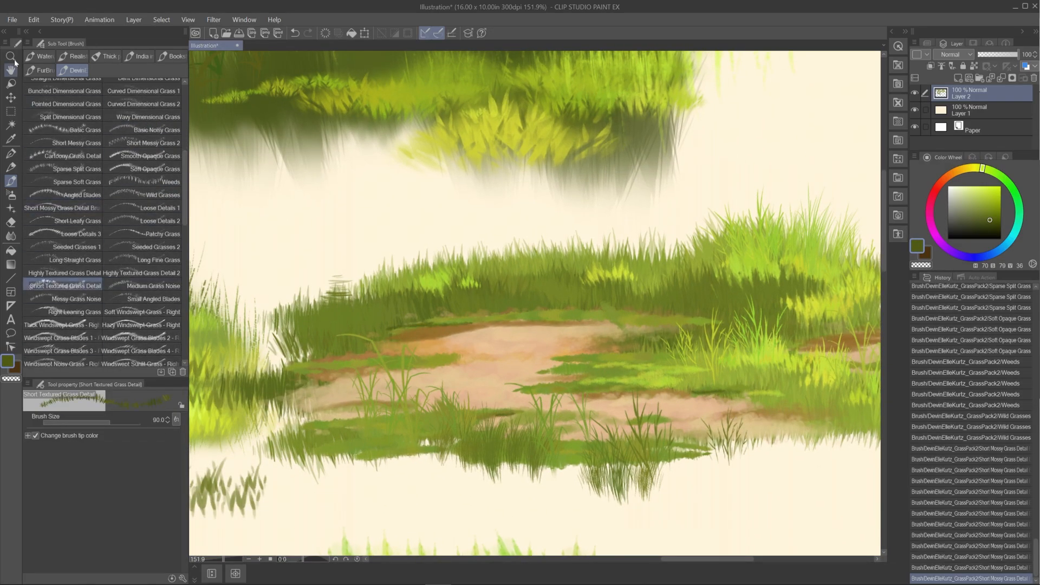
{"action": "mouse_move", "coordinate": [345, 387]}
{"action": "left_mouse_down"}
{"action": "mouse_move", "coordinate": [591, 331]}
{"action": "mouse_move", "coordinate": [601, 442]}
{"action": "left_mouse_up"}
{"action": "left_click", "coordinate": [11, 181]}
{"action": "left_click", "coordinate": [73, 361]}
{"action": "key", "text": "ctrl+z"}
{"action": "left_click", "coordinate": [580, 268], "text": "alt"}
{"action": "left_click_drag", "start_coordinate": [538, 228], "coordinate": [628, 250]}
{"action": "key", "text": "ctrl+z"}
{"action": "key", "text": "ctrl+z"}
Stamp olive Highly Textured Grass Detail 2 blades at size 1263 across the large clump and onto the blank canvas beside it
{"action": "left_click", "coordinate": [630, 275], "text": "alt"}
{"action": "left_click", "coordinate": [141, 348]}
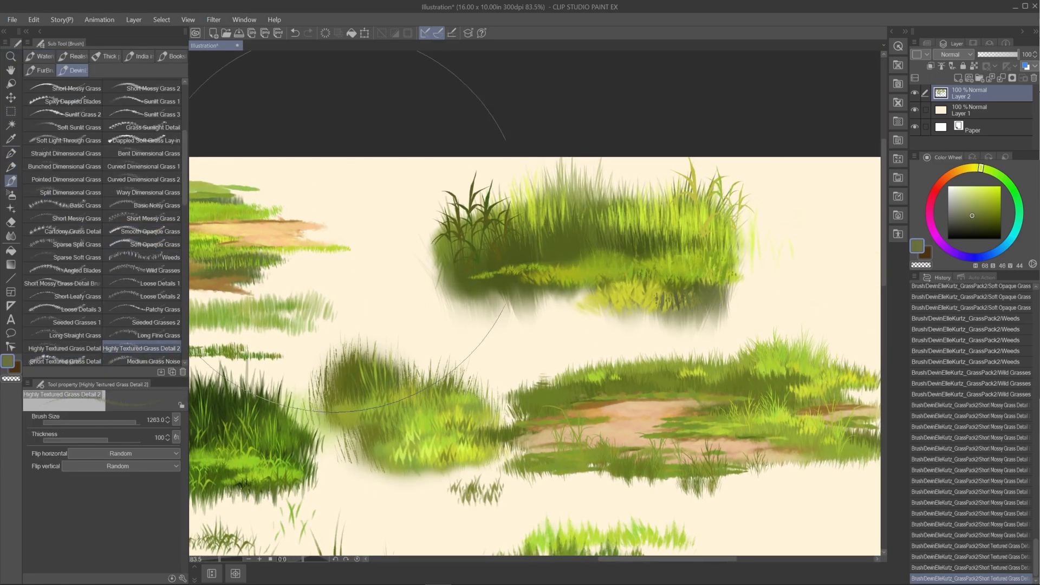
{"action": "left_click", "coordinate": [545, 224]}
{"action": "left_click", "coordinate": [452, 241]}
{"action": "left_click", "coordinate": [452, 257]}
{"action": "left_click", "coordinate": [685, 233]}
{"action": "left_click", "coordinate": [802, 235]}
{"action": "left_click", "coordinate": [793, 252]}
{"action": "left_click", "coordinate": [742, 238]}
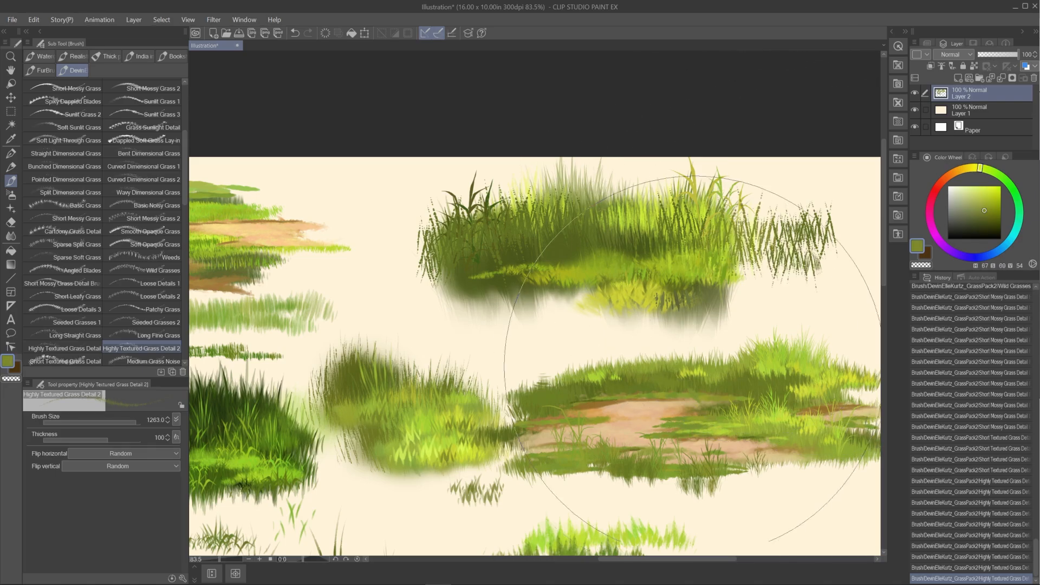
Paint Medium Grass Noise at size 170 over the large clump in a green sampled from the painting
{"action": "left_click", "coordinate": [679, 383], "text": "alt"}
{"action": "scroll", "coordinate": [142, 304], "scroll_direction": "down", "scroll_amount": 2}
{"action": "left_click", "coordinate": [142, 280]}
{"action": "left_click", "coordinate": [631, 265], "text": "alt"}
{"action": "left_click", "coordinate": [560, 246]}
{"action": "key", "text": "ctrl+z"}
{"action": "left_click_drag", "start_coordinate": [669, 251], "coordinate": [710, 250]}
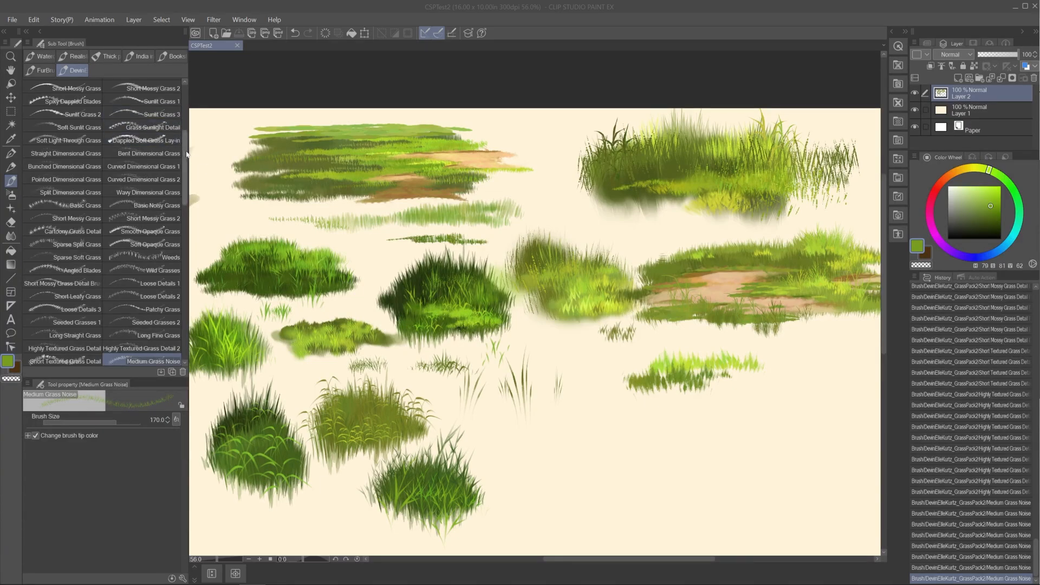
Block in a wind-blown clump on the blank canvas with Thick Windswept Grass - Right at size 500 in light, olive and dark greens
{"action": "left_click_drag", "start_coordinate": [185, 180], "coordinate": [186, 179]}
{"action": "scroll", "coordinate": [109, 204], "scroll_direction": "down", "scroll_amount": 6}
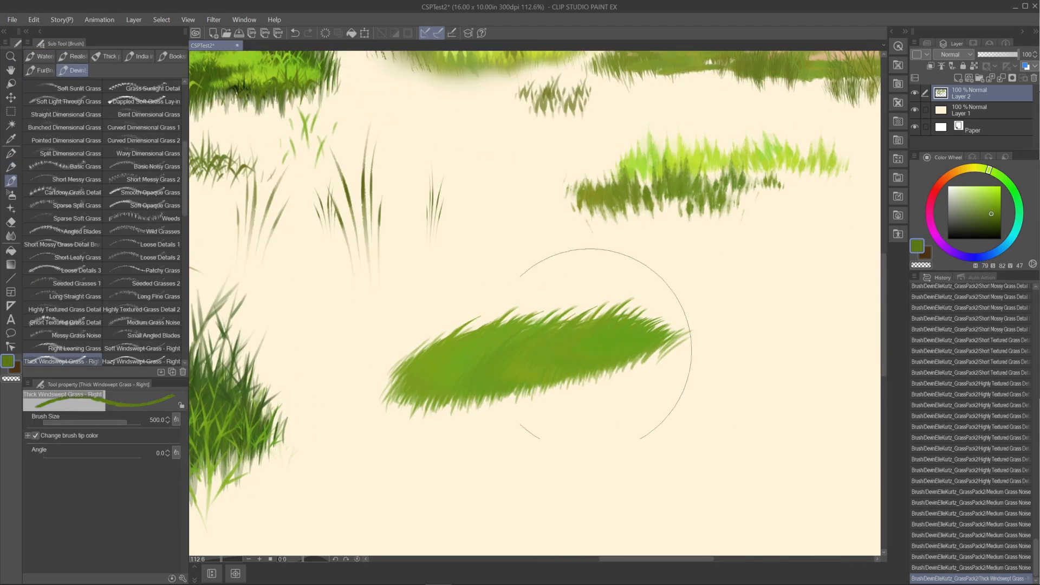
{"action": "mouse_move", "coordinate": [592, 325]}
{"action": "left_mouse_down"}
{"action": "mouse_move", "coordinate": [558, 430]}
{"action": "mouse_move", "coordinate": [561, 378]}
{"action": "mouse_move", "coordinate": [719, 381]}
{"action": "left_mouse_up"}
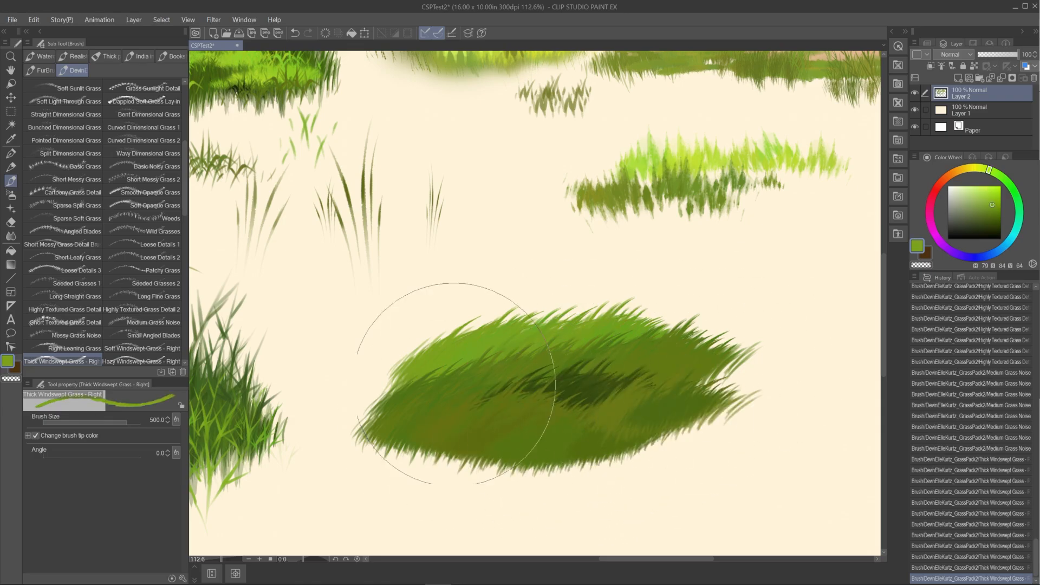
{"action": "mouse_move", "coordinate": [467, 404]}
{"action": "left_mouse_down"}
{"action": "mouse_move", "coordinate": [419, 416]}
{"action": "mouse_move", "coordinate": [479, 361]}
{"action": "left_mouse_up"}
Paint Right Leaning Grass blades across the lower part of the windswept clump
{"action": "scroll", "coordinate": [88, 309], "scroll_direction": "down", "scroll_amount": 2}
{"action": "left_click", "coordinate": [86, 273]}
{"action": "left_click_drag", "start_coordinate": [547, 420], "coordinate": [423, 450]}
{"action": "left_click_drag", "start_coordinate": [704, 426], "coordinate": [520, 457]}
Add dark green Windswept Grass Blades 1 - Right at size 500 along the windswept clump's lower edge, using a color sampled from its shadow
{"action": "left_click", "coordinate": [63, 305]}
{"action": "left_click", "coordinate": [587, 386], "text": "alt"}
{"action": "left_click_drag", "start_coordinate": [441, 428], "coordinate": [409, 441]}
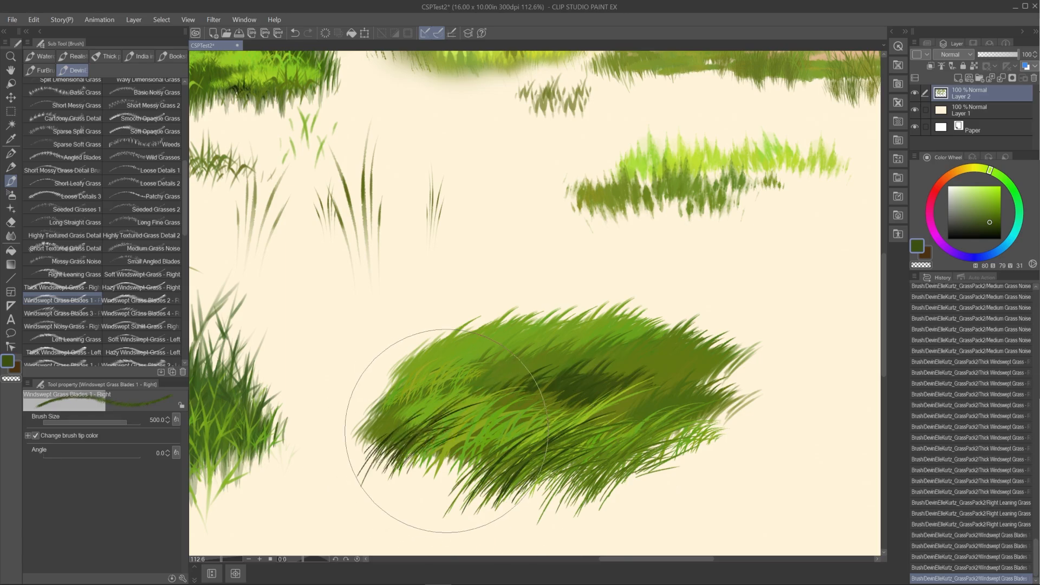
Paint bright green highlight blades on the windswept clump with Windswept Grass Blades 3 - Right at size 250, undoing the last stroke
{"action": "left_click", "coordinate": [87, 313]}
{"action": "left_click_drag", "start_coordinate": [534, 406], "coordinate": [491, 431]}
{"action": "left_click_drag", "start_coordinate": [468, 355], "coordinate": [447, 368]}
{"action": "left_click_drag", "start_coordinate": [653, 338], "coordinate": [617, 360]}
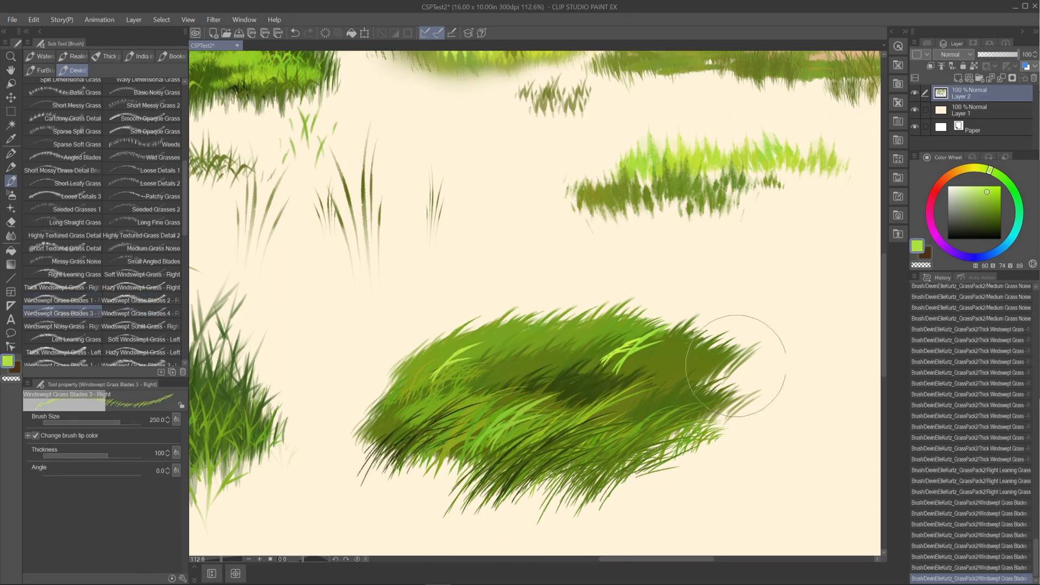
{"action": "key", "text": "ctrl+z"}
Sample a green from the clump's far end and add Windswept Grass Blades 3 - Right along its upper part, undoing the last stroke
{"action": "left_click", "coordinate": [699, 355], "text": "alt"}
{"action": "left_click_drag", "start_coordinate": [574, 330], "coordinate": [544, 347]}
{"action": "left_click_drag", "start_coordinate": [729, 338], "coordinate": [699, 352]}
{"action": "left_click_drag", "start_coordinate": [695, 355], "coordinate": [669, 381]}
{"action": "left_click_drag", "start_coordinate": [447, 368], "coordinate": [414, 390]}
{"action": "key", "text": "ctrl+z"}
Sample the clump's dark green shadow and add Windswept Grass Blades 3 - Right around its middle and lower side
{"action": "left_click", "coordinate": [588, 385], "text": "alt"}
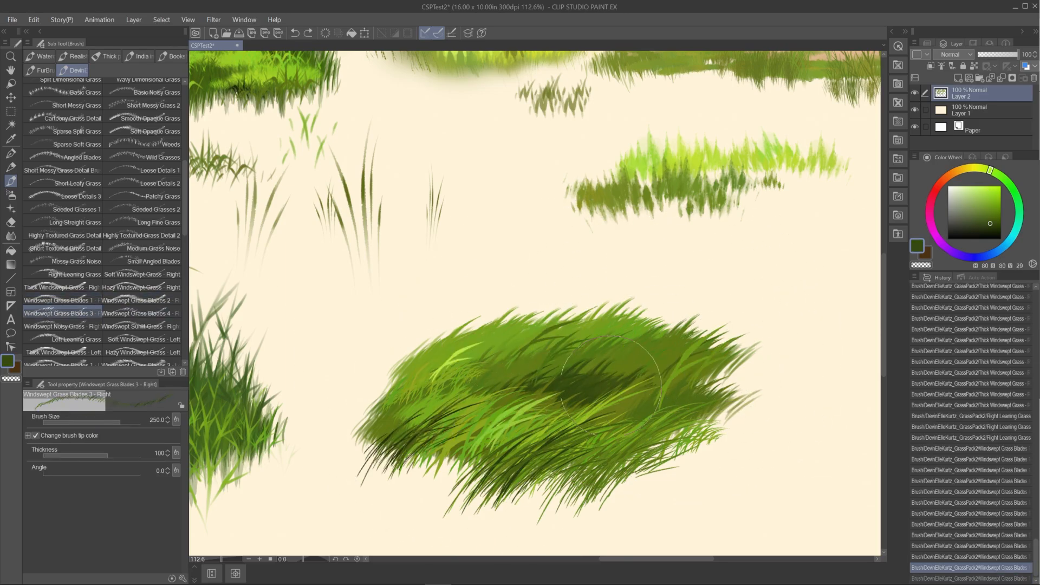
{"action": "left_click_drag", "start_coordinate": [626, 371], "coordinate": [591, 393]}
{"action": "left_click_drag", "start_coordinate": [667, 398], "coordinate": [639, 420]}
{"action": "left_click_drag", "start_coordinate": [721, 398], "coordinate": [685, 417]}
Shrink a left-facing Windswept Grass Blades brush and paint a band of green blades on the blank canvas beside the windswept clump
{"action": "scroll", "coordinate": [109, 271], "scroll_direction": "down", "scroll_amount": 3}
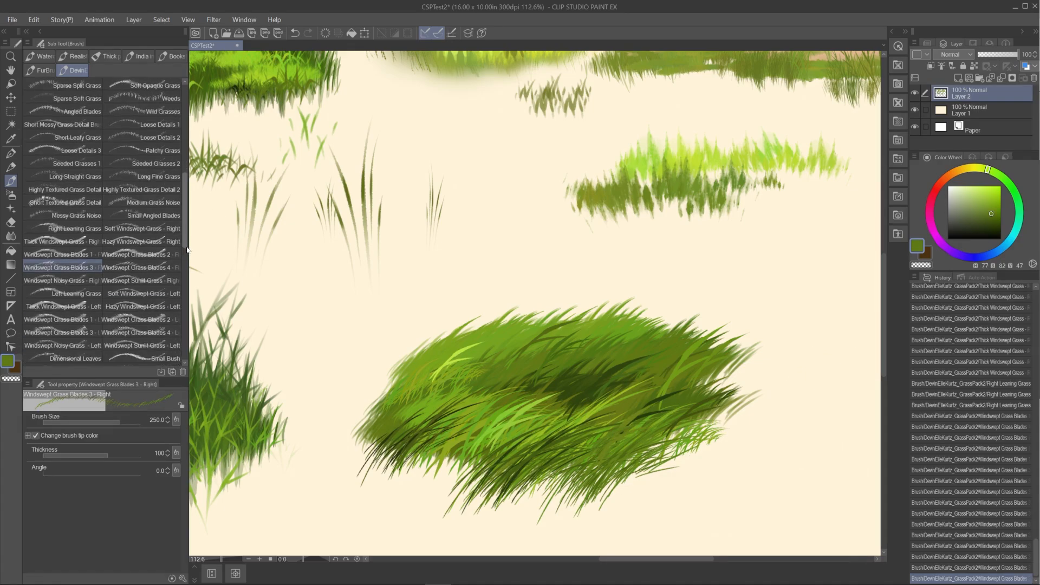
{"action": "left_click", "coordinate": [141, 296]}
{"action": "mouse_move", "coordinate": [858, 283]}
{"action": "left_mouse_down"}
{"action": "mouse_move", "coordinate": [620, 269]}
{"action": "mouse_move", "coordinate": [665, 262]}
{"action": "left_mouse_up"}
{"action": "key", "text": "["}
{"action": "key", "text": "["}
{"action": "key", "text": "["}
{"action": "key", "text": "["}
{"action": "mouse_move", "coordinate": [576, 271]}
{"action": "left_mouse_down"}
{"action": "mouse_move", "coordinate": [599, 284]}
{"action": "mouse_move", "coordinate": [573, 286]}
{"action": "left_mouse_up"}
Reduce the Windswept Noisy Grass - Left brush to size 300 and paint a patch of noisy grass below the left-facing blades
{"action": "left_click", "coordinate": [63, 309]}
{"action": "key", "text": "["}
{"action": "key", "text": "["}
{"action": "key", "text": "["}
{"action": "key", "text": "["}
{"action": "key", "text": "["}
{"action": "key", "text": "["}
{"action": "key", "text": "["}
{"action": "key", "text": "["}
{"action": "left_click_drag", "start_coordinate": [639, 331], "coordinate": [672, 326]}
{"action": "mouse_move", "coordinate": [588, 366]}
{"action": "left_mouse_down"}
{"action": "mouse_move", "coordinate": [672, 352]}
{"action": "mouse_move", "coordinate": [447, 432]}
{"action": "left_mouse_up"}
Paint a large plant and a row of smaller ones on the blank canvas with Little Low Plant, reducing the brush to size 170
{"action": "scroll", "coordinate": [99, 200], "scroll_direction": "down", "scroll_amount": 3}
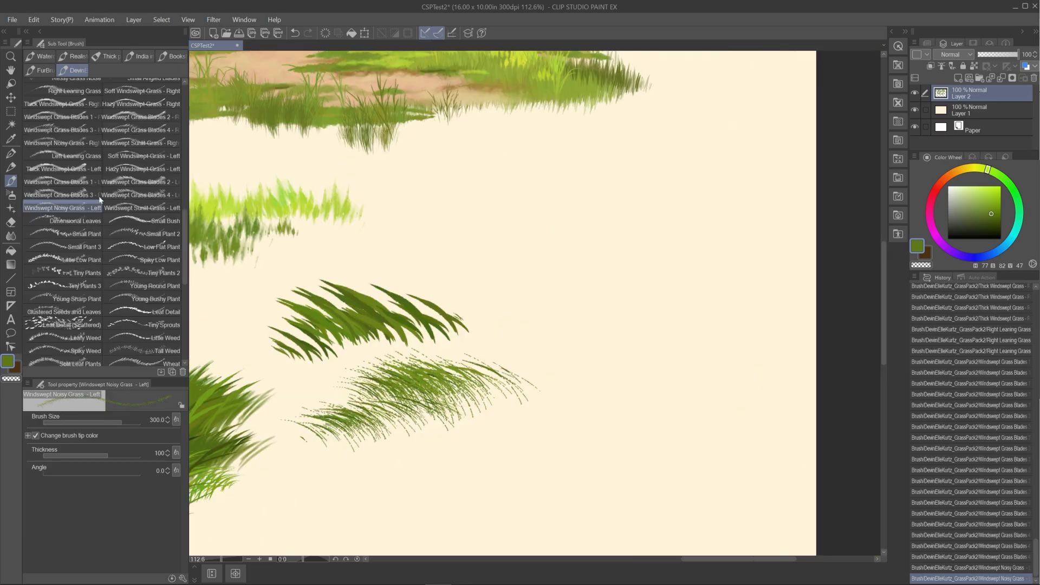
{"action": "left_click", "coordinate": [82, 260]}
{"action": "mouse_move", "coordinate": [517, 265]}
{"action": "left_mouse_down"}
{"action": "mouse_move", "coordinate": [623, 259]}
{"action": "mouse_move", "coordinate": [668, 274]}
{"action": "mouse_move", "coordinate": [759, 279]}
{"action": "left_mouse_up"}
{"action": "key", "text": "bracketleft"}
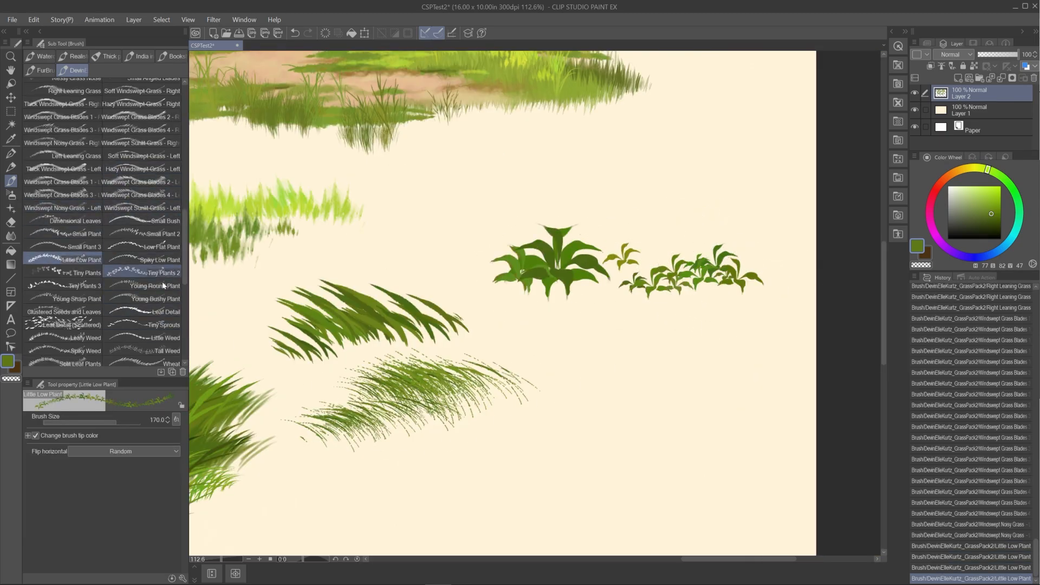
{"action": "left_click", "coordinate": [157, 298]}
{"action": "left_click_drag", "start_coordinate": [456, 205], "coordinate": [525, 208]}
{"action": "key", "text": "ctrl+z"}
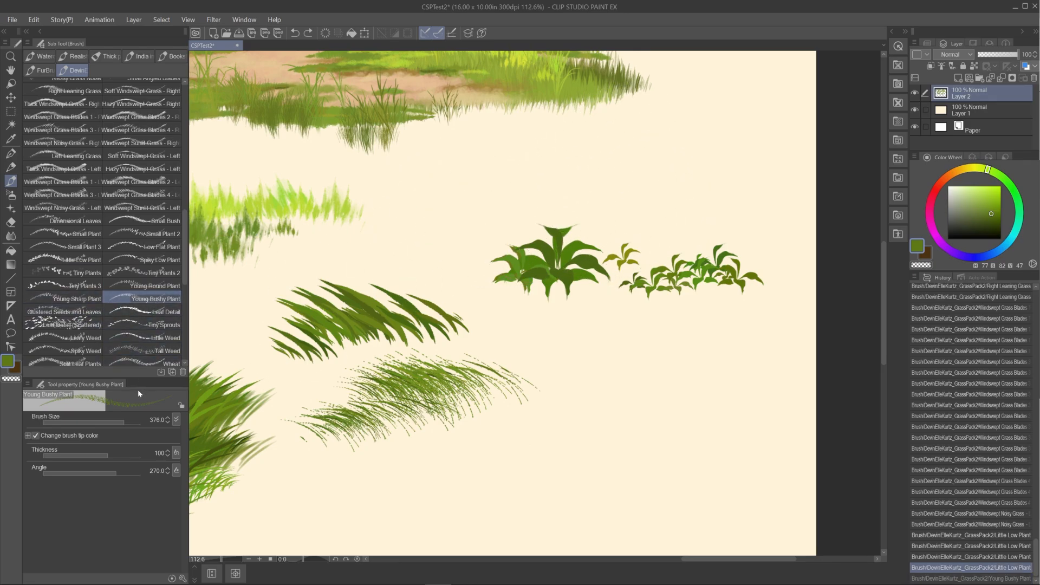
{"action": "left_click", "coordinate": [157, 338]}
{"action": "left_click_drag", "start_coordinate": [423, 216], "coordinate": [546, 221]}
{"action": "key", "text": "ctrl+z"}
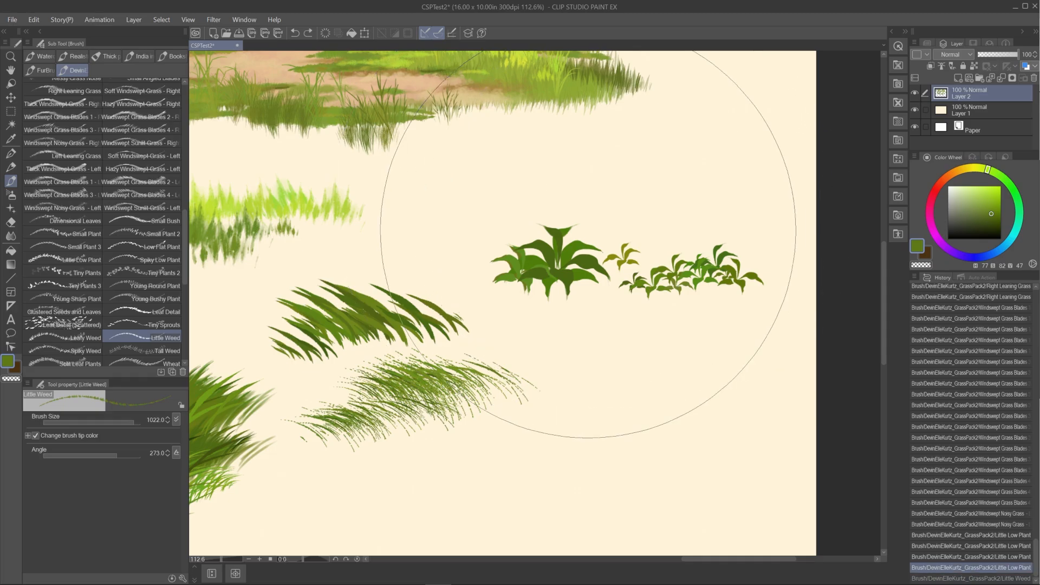
Paint Leafy Weed clumps above the low plants, reducing the brush to size 250 for a row of smaller ones
{"action": "left_click", "coordinate": [82, 337]}
{"action": "left_click_drag", "start_coordinate": [428, 211], "coordinate": [520, 184]}
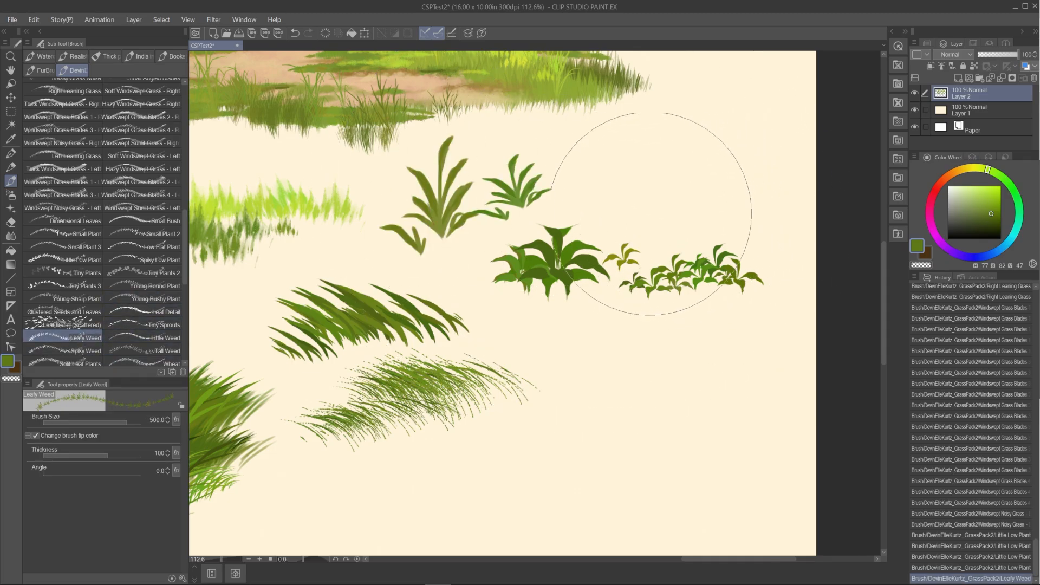
{"action": "key", "text": "bracketleft"}
{"action": "key", "text": "bracketleft"}
{"action": "key", "text": "bracketleft"}
{"action": "mouse_move", "coordinate": [612, 195]}
{"action": "left_mouse_down"}
{"action": "mouse_move", "coordinate": [672, 195]}
{"action": "mouse_move", "coordinate": [698, 212]}
{"action": "left_mouse_up"}
{"action": "left_click_drag", "start_coordinate": [745, 206], "coordinate": [775, 209]}
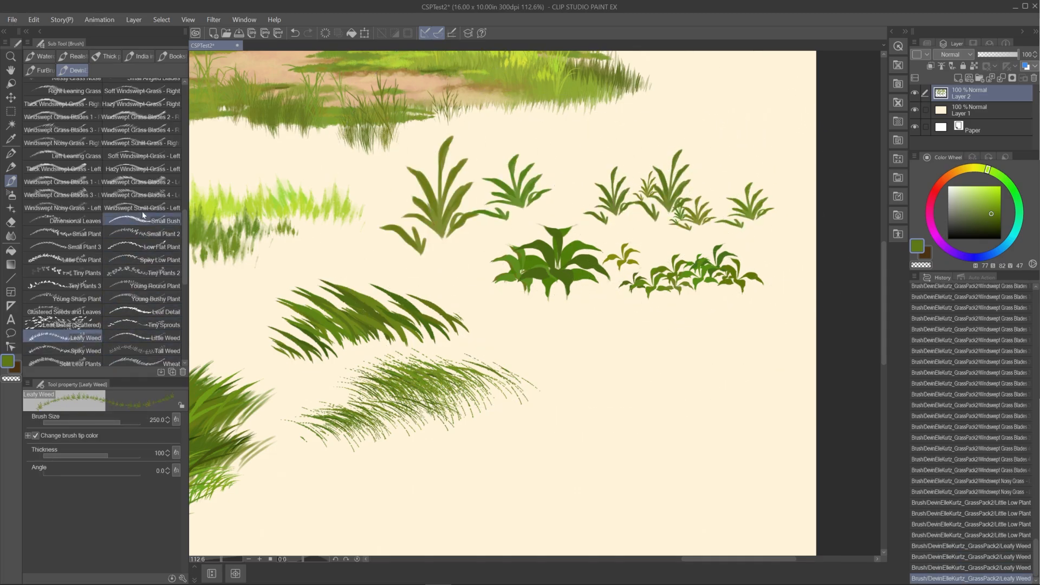
Build up a leafy bush with the Small Plant brush on the blank canvas below the row of little low plants
{"action": "left_click", "coordinate": [98, 262]}
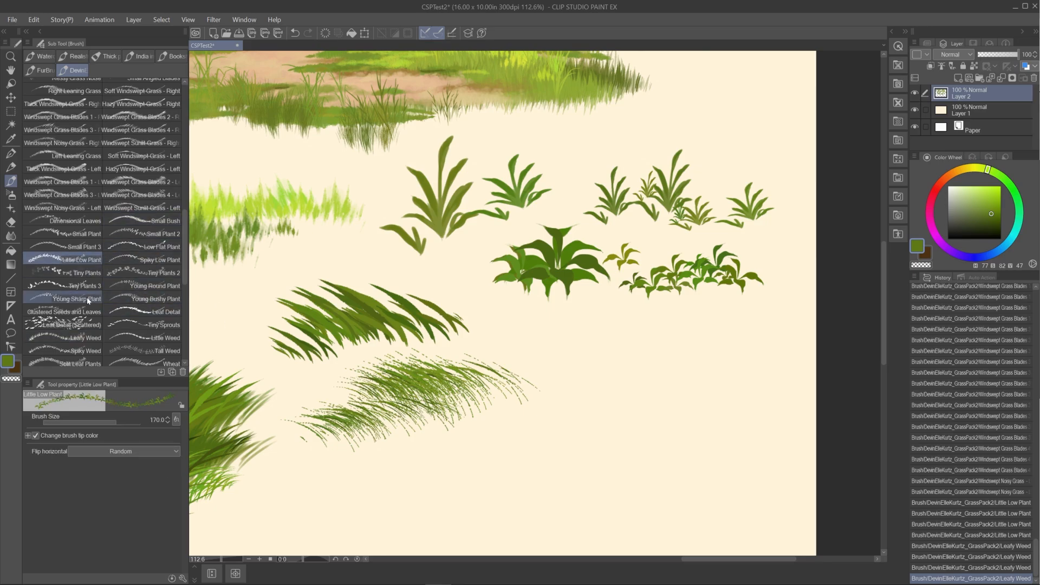
{"action": "left_click", "coordinate": [81, 234]}
{"action": "left_click_drag", "start_coordinate": [642, 358], "coordinate": [631, 433]}
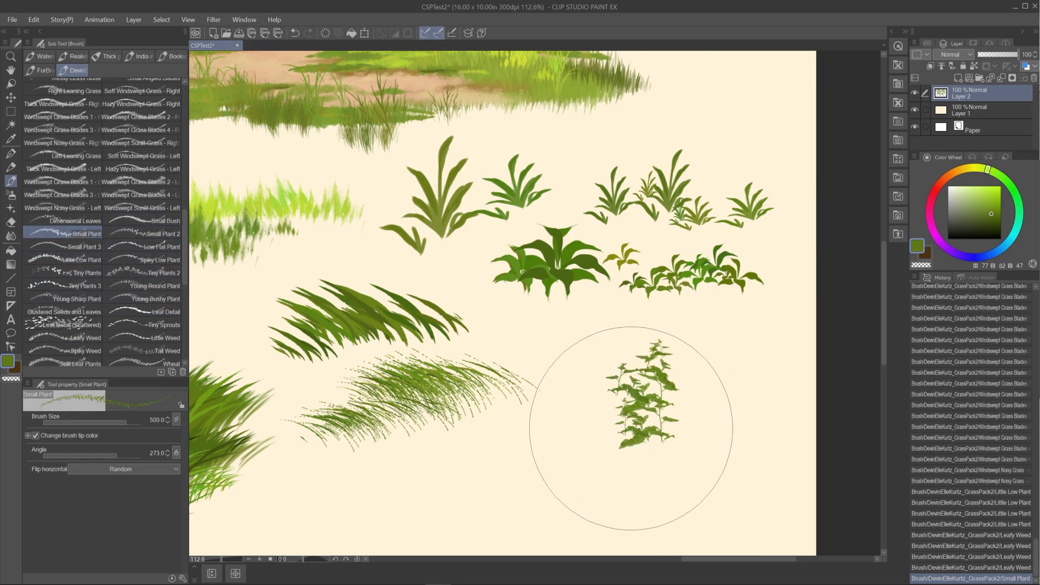
{"action": "left_click", "coordinate": [632, 429]}
{"action": "left_click", "coordinate": [678, 430]}
{"action": "left_click", "coordinate": [640, 433]}
{"action": "left_click", "coordinate": [624, 453]}
{"action": "left_click", "coordinate": [690, 452]}
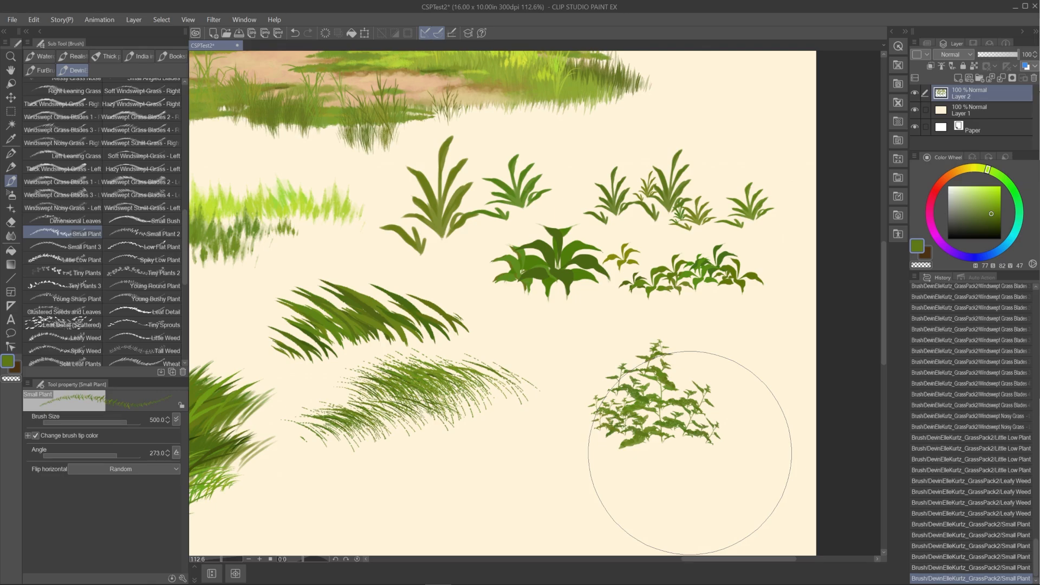
Build a second bush with Small Plant 2 on the blank canvas below the noisy grass patch
{"action": "left_click", "coordinate": [142, 233]}
{"action": "left_click", "coordinate": [534, 455]}
{"action": "left_click", "coordinate": [517, 483]}
{"action": "left_click", "coordinate": [561, 502]}
{"action": "left_click", "coordinate": [481, 504]}
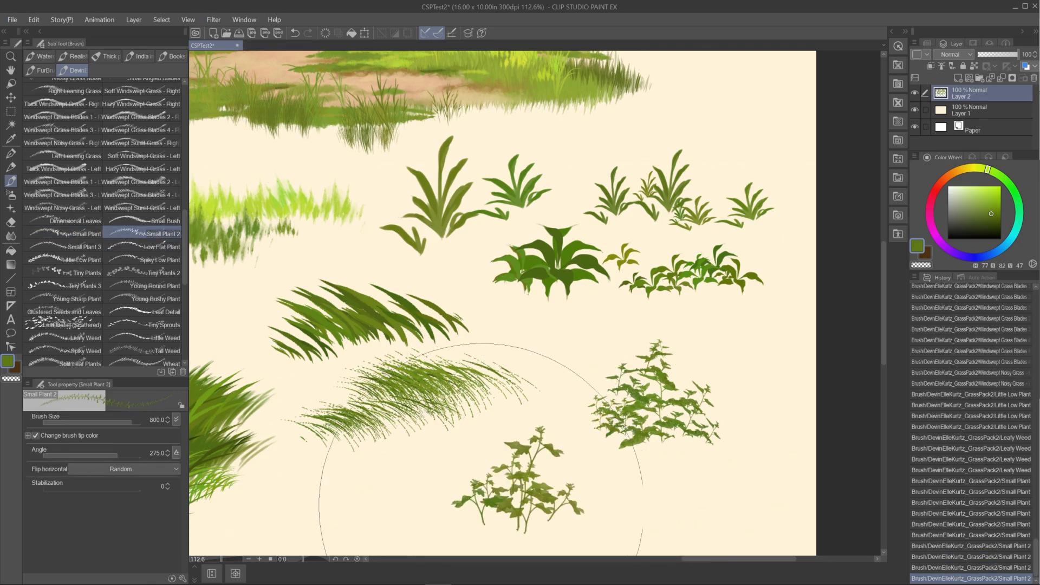
{"action": "left_click", "coordinate": [448, 488]}
{"action": "left_click", "coordinate": [571, 485]}
Build a small, fine-leaved bush with Small Plant 3 below the Small Plant bush
{"action": "left_click_drag", "start_coordinate": [666, 425], "coordinate": [604, 288]}
{"action": "left_click", "coordinate": [75, 245]}
{"action": "mouse_move", "coordinate": [611, 386]}
{"action": "left_mouse_down"}
{"action": "mouse_move", "coordinate": [606, 468]}
{"action": "mouse_move", "coordinate": [618, 433]}
{"action": "left_mouse_up"}
{"action": "key", "text": "ctrl+z"}
{"action": "left_click", "coordinate": [609, 406]}
{"action": "left_click", "coordinate": [590, 419]}
{"action": "left_click", "coordinate": [654, 416]}
{"action": "left_click", "coordinate": [632, 422]}
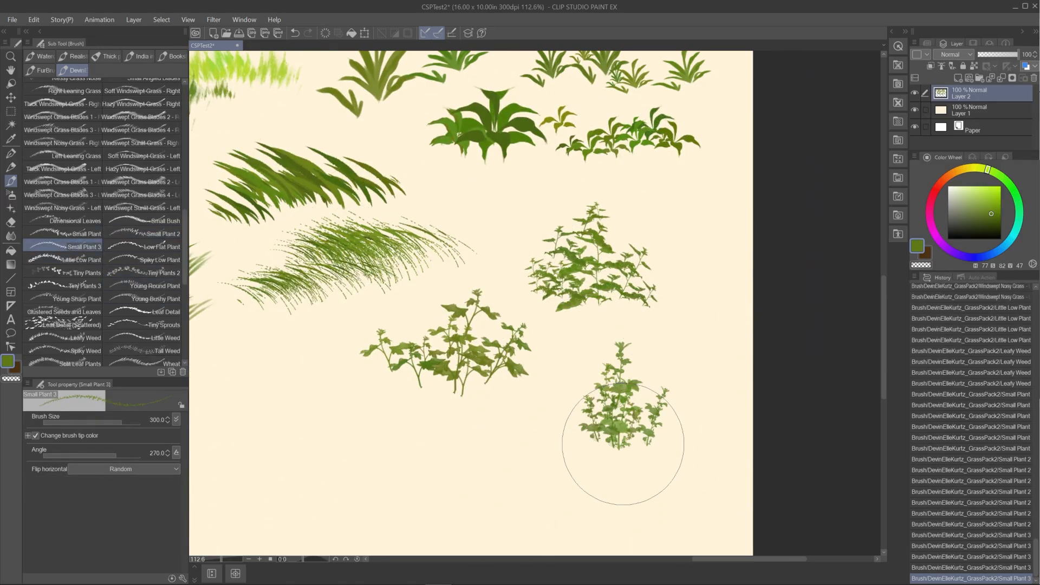
Paint a spread of broad, layered leaves with the Leaf Detail brush below the Small Plant 2 bush
{"action": "left_click", "coordinate": [130, 314]}
{"action": "left_click_drag", "start_coordinate": [346, 450], "coordinate": [395, 441]}
{"action": "left_click_drag", "start_coordinate": [411, 476], "coordinate": [482, 465]}
{"action": "mouse_move", "coordinate": [412, 401]}
{"action": "left_mouse_down"}
{"action": "mouse_move", "coordinate": [499, 464]}
{"action": "mouse_move", "coordinate": [574, 441]}
{"action": "left_mouse_up"}
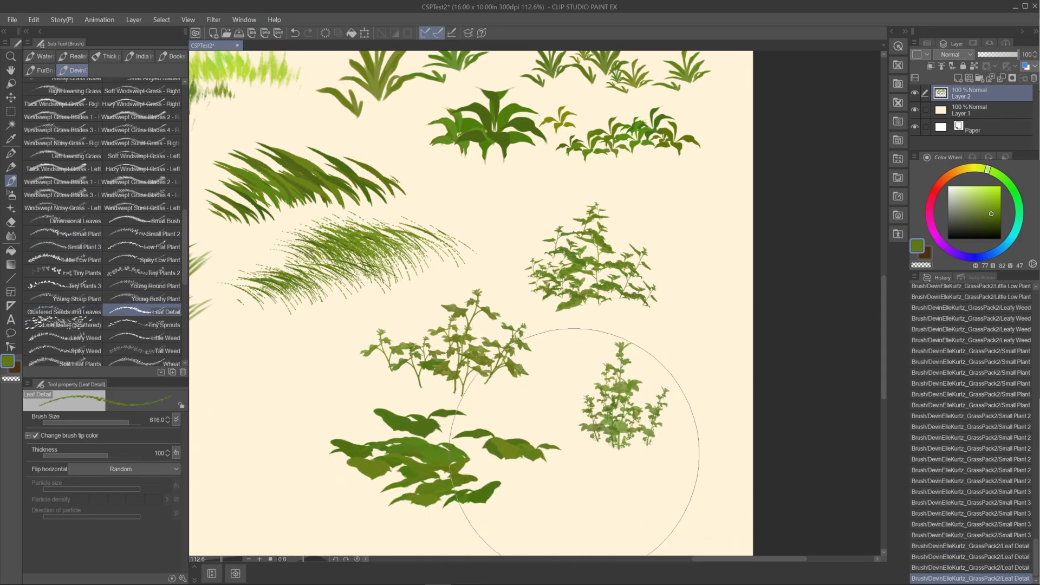
Reduce the Little Weed brush to size 500 and stamp a cluster of weeds beside the Small Plant 2 bush and broad leaves
{"action": "left_click", "coordinate": [142, 337]}
{"action": "left_click_drag", "start_coordinate": [266, 488], "coordinate": [282, 482]}
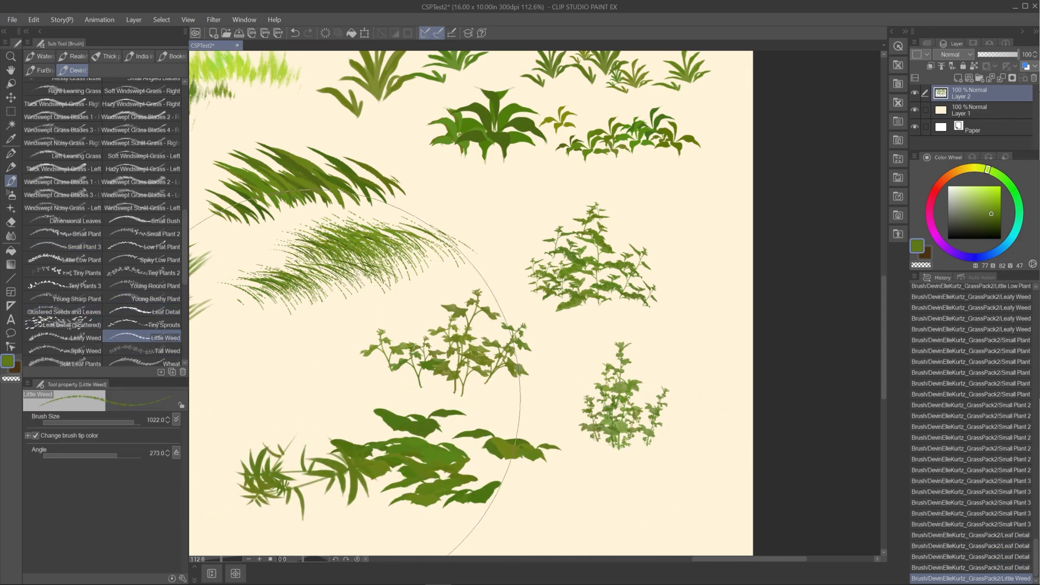
{"action": "key", "text": "ctrl+z"}
{"action": "key", "text": "["}
{"action": "key", "text": "["}
{"action": "left_click", "coordinate": [284, 406]}
{"action": "left_click", "coordinate": [265, 400]}
{"action": "left_click", "coordinate": [287, 431]}
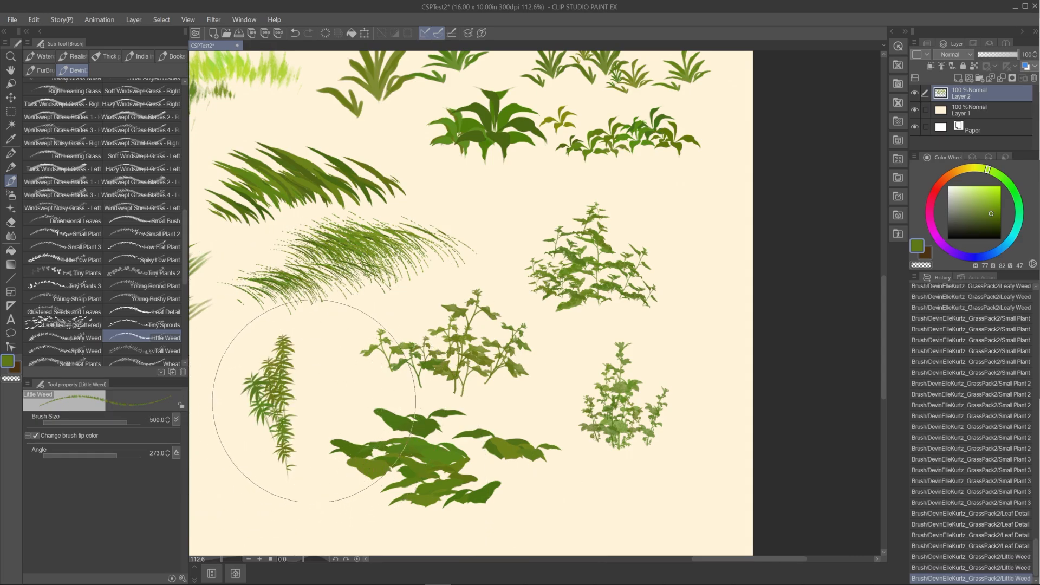
{"action": "left_click", "coordinate": [305, 447]}
{"action": "left_click", "coordinate": [287, 464]}
{"action": "left_click", "coordinate": [254, 464]}
{"action": "left_click", "coordinate": [310, 440]}
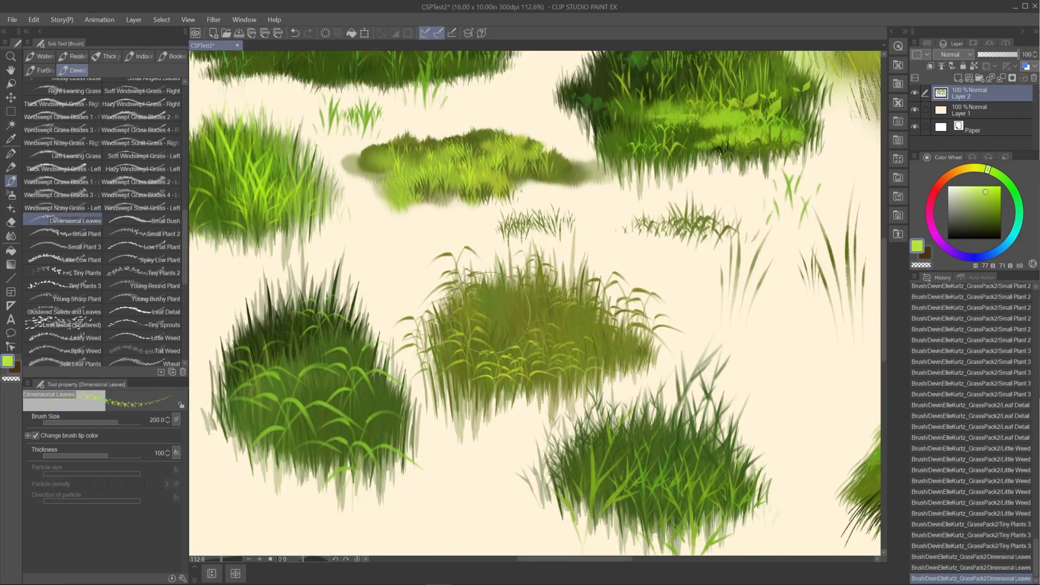
Add light green heart-shaped leaves to the middle of the olive grass clump with Dimensional Leaves
{"action": "left_click", "coordinate": [571, 349]}
{"action": "key", "text": "ctrl+z"}
{"action": "left_click", "coordinate": [508, 320]}
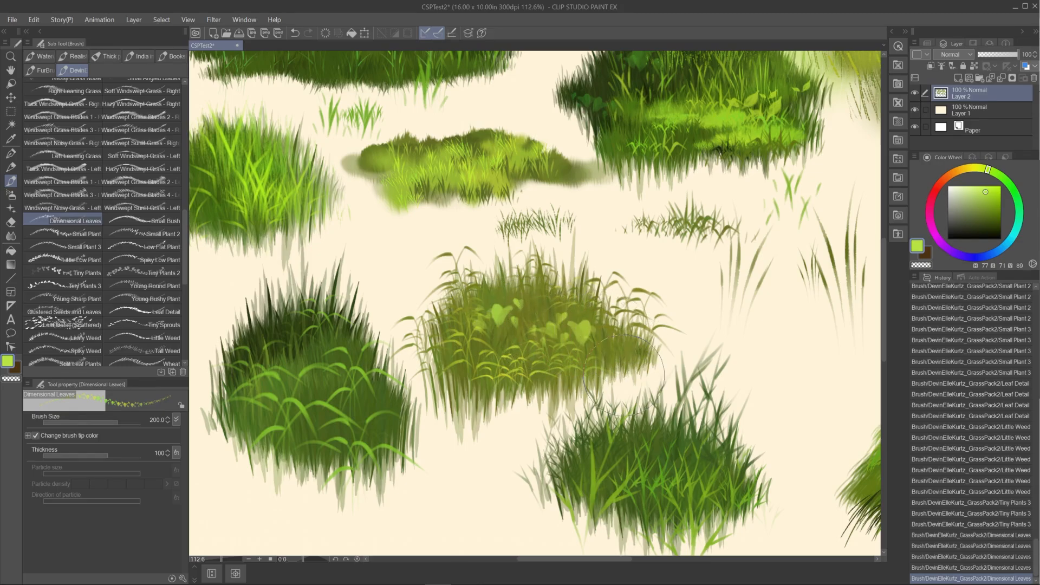
Sample dark green and add Small Plant 2 sprigs along both sides of the green grass clump below the olive one
{"action": "left_click", "coordinate": [164, 236]}
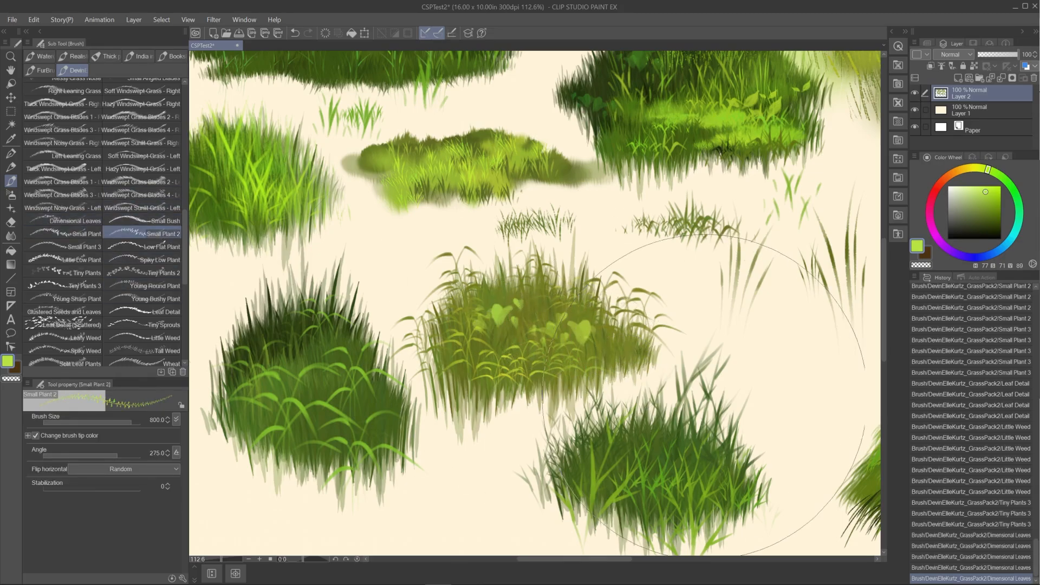
{"action": "left_click", "coordinate": [714, 482]}
{"action": "key", "text": "ctrl+z"}
{"action": "left_click", "coordinate": [722, 464]}
{"action": "left_click", "coordinate": [714, 476]}
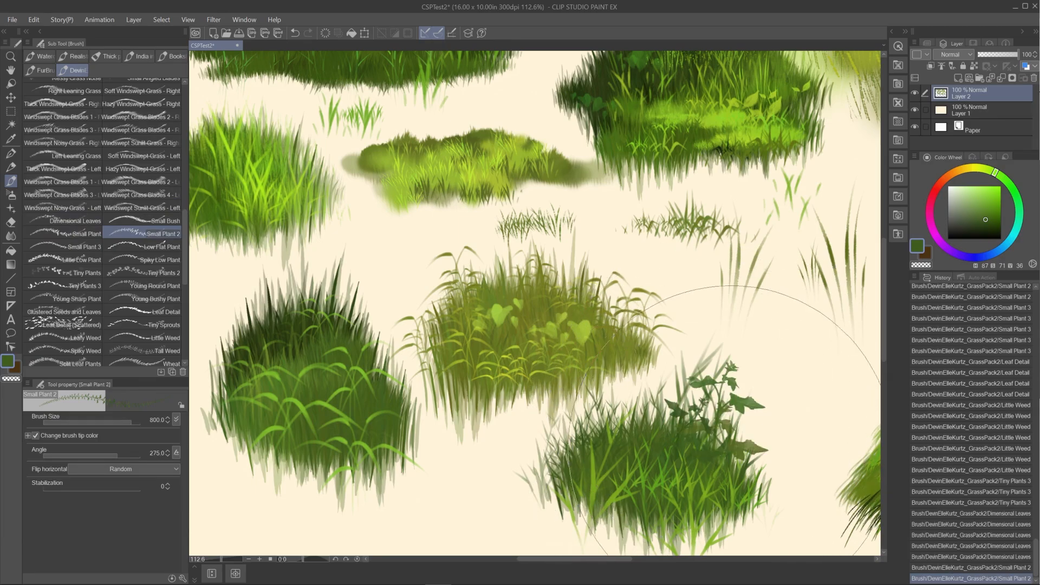
{"action": "left_click", "coordinate": [748, 490]}
{"action": "left_click", "coordinate": [547, 490]}
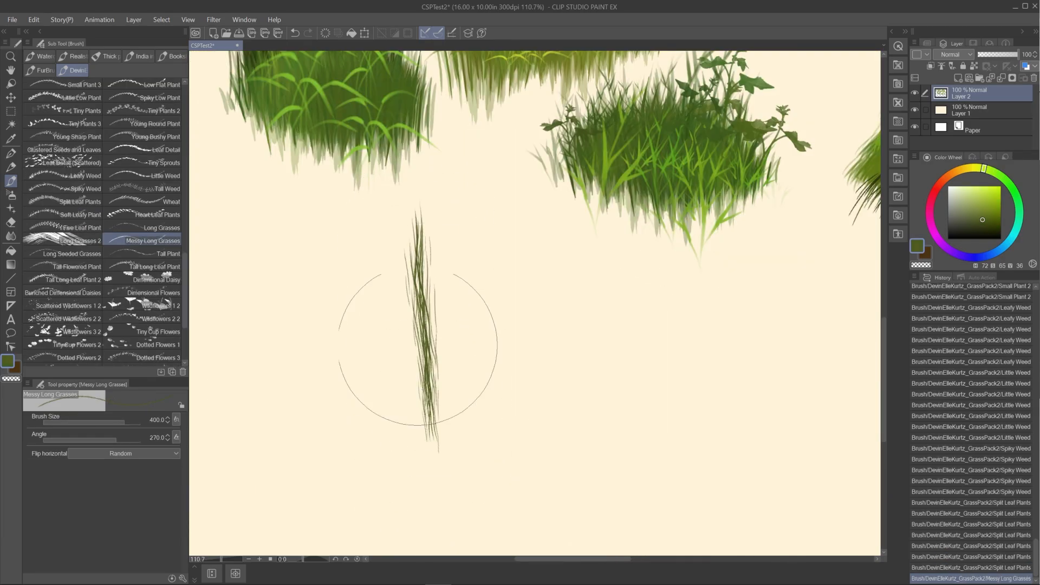
Paint a tuft of Messy Long Grasses on the blank canvas and a neighbouring band with Long Grasses 2
{"action": "mouse_move", "coordinate": [418, 336]}
{"action": "left_mouse_down"}
{"action": "mouse_move", "coordinate": [436, 376]}
{"action": "mouse_move", "coordinate": [419, 508]}
{"action": "left_mouse_up"}
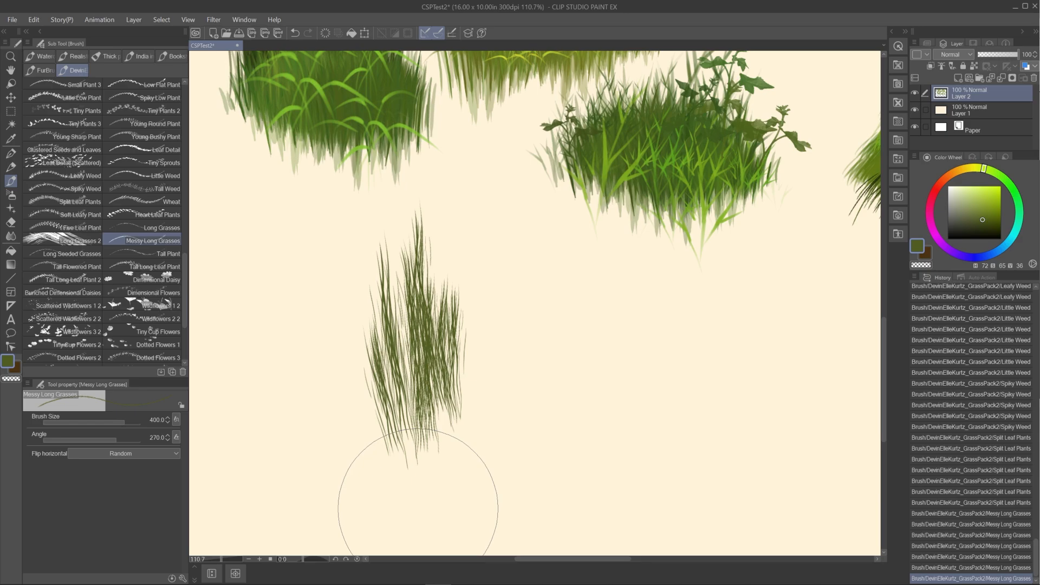
{"action": "left_click", "coordinate": [84, 239]}
{"action": "left_click_drag", "start_coordinate": [495, 314], "coordinate": [485, 422]}
{"action": "left_click_drag", "start_coordinate": [531, 318], "coordinate": [512, 385]}
{"action": "left_click_drag", "start_coordinate": [558, 271], "coordinate": [552, 400]}
{"action": "left_click_drag", "start_coordinate": [601, 369], "coordinate": [576, 433]}
Paint tall, sparse stalks with the Long Grasses brush on the open side of the messy grass tuft
{"action": "left_click", "coordinate": [154, 228]}
{"action": "left_click_drag", "start_coordinate": [274, 325], "coordinate": [286, 417]}
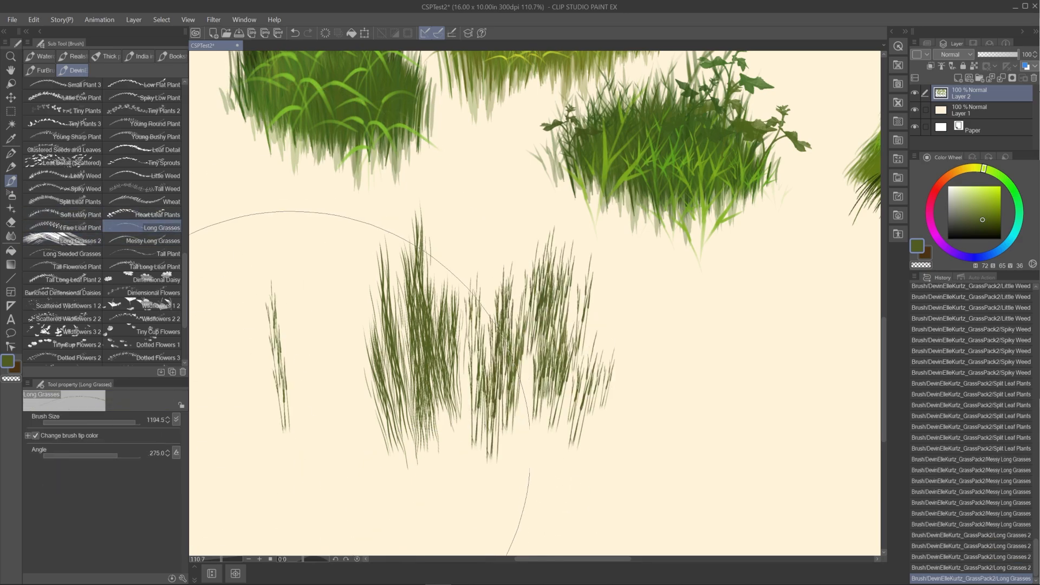
{"action": "left_click_drag", "start_coordinate": [280, 238], "coordinate": [310, 455]}
{"action": "left_click_drag", "start_coordinate": [266, 325], "coordinate": [282, 434]}
{"action": "left_click_drag", "start_coordinate": [241, 352], "coordinate": [250, 455]}
Shrink the Long Grasses brush and fill in shorter blades around the tall stalks
{"action": "key", "text": "bracketleft"}
{"action": "key", "text": "bracketleft"}
{"action": "key", "text": "bracketleft"}
{"action": "key", "text": "bracketleft"}
{"action": "key", "text": "bracketleft"}
{"action": "left_click_drag", "start_coordinate": [261, 309], "coordinate": [272, 385]}
{"action": "left_click_drag", "start_coordinate": [324, 301], "coordinate": [327, 411]}
{"action": "mouse_move", "coordinate": [316, 314]}
{"action": "left_mouse_down"}
{"action": "mouse_move", "coordinate": [317, 428]}
{"action": "mouse_move", "coordinate": [305, 411]}
{"action": "left_mouse_up"}
{"action": "left_click_drag", "start_coordinate": [338, 374], "coordinate": [332, 425]}
Add seeded stems among the tall sparse stalks with the Long Seeded Grasses brush
{"action": "left_click", "coordinate": [72, 253]}
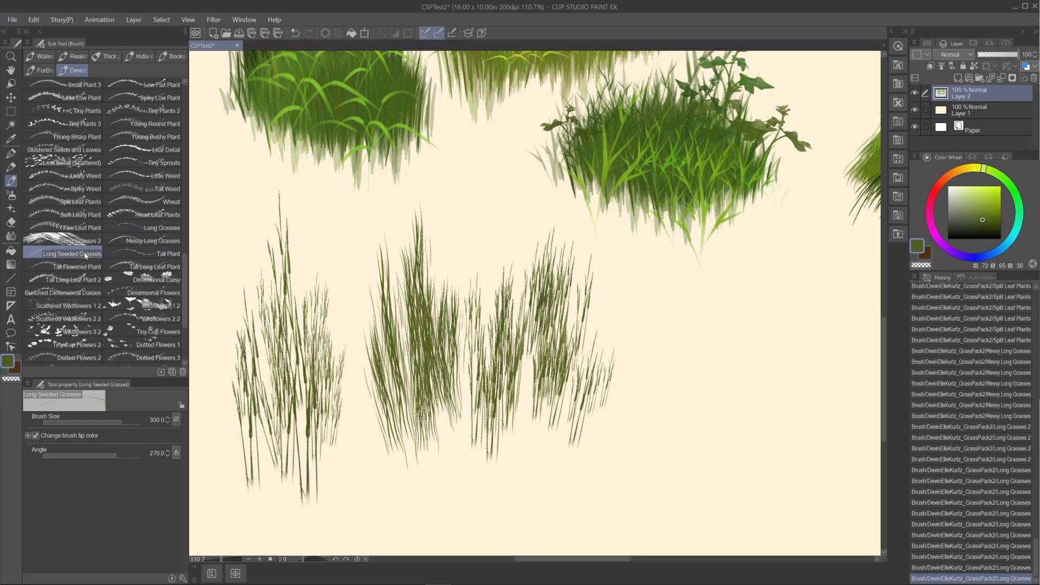
{"action": "left_click_drag", "start_coordinate": [351, 369], "coordinate": [347, 442]}
{"action": "left_click_drag", "start_coordinate": [301, 366], "coordinate": [306, 520]}
{"action": "left_click_drag", "start_coordinate": [227, 314], "coordinate": [271, 482]}
{"action": "left_click_drag", "start_coordinate": [319, 382], "coordinate": [324, 464]}
Draw a branching plant with Tall Long Leaf Plant on the blank canvas, reducing the brush to size 250 for smaller side stems
{"action": "left_click", "coordinate": [155, 267]}
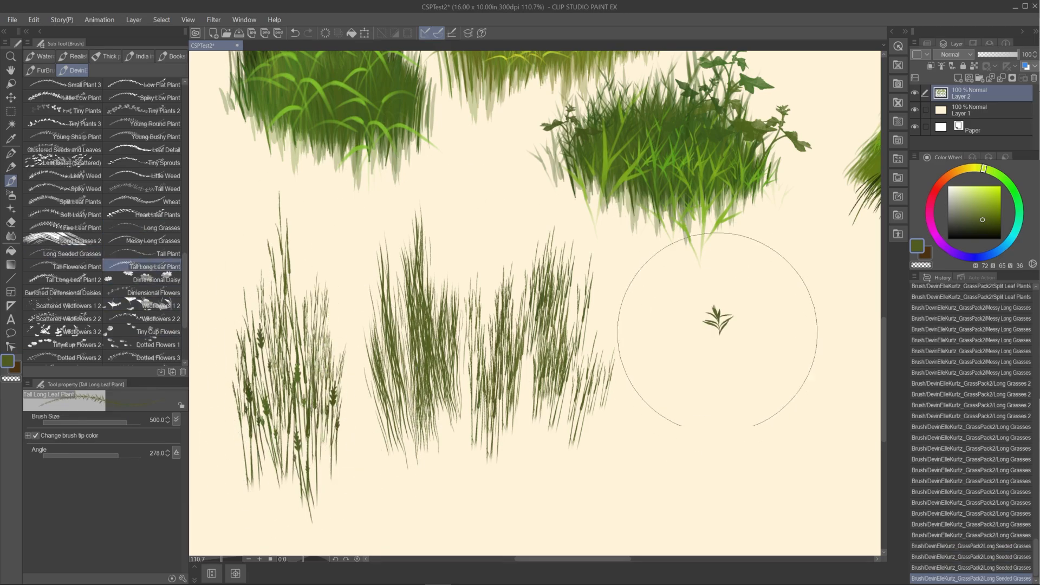
{"action": "left_click_drag", "start_coordinate": [707, 445], "coordinate": [721, 325]}
{"action": "left_click_drag", "start_coordinate": [704, 390], "coordinate": [747, 300]}
{"action": "left_click_drag", "start_coordinate": [698, 428], "coordinate": [715, 368]}
{"action": "mouse_move", "coordinate": [742, 438]}
{"action": "left_mouse_down"}
{"action": "mouse_move", "coordinate": [785, 398]}
{"action": "mouse_move", "coordinate": [750, 433]}
{"action": "left_mouse_up"}
{"action": "left_click_drag", "start_coordinate": [700, 434], "coordinate": [687, 396]}
{"action": "left_click_drag", "start_coordinate": [675, 452], "coordinate": [655, 411]}
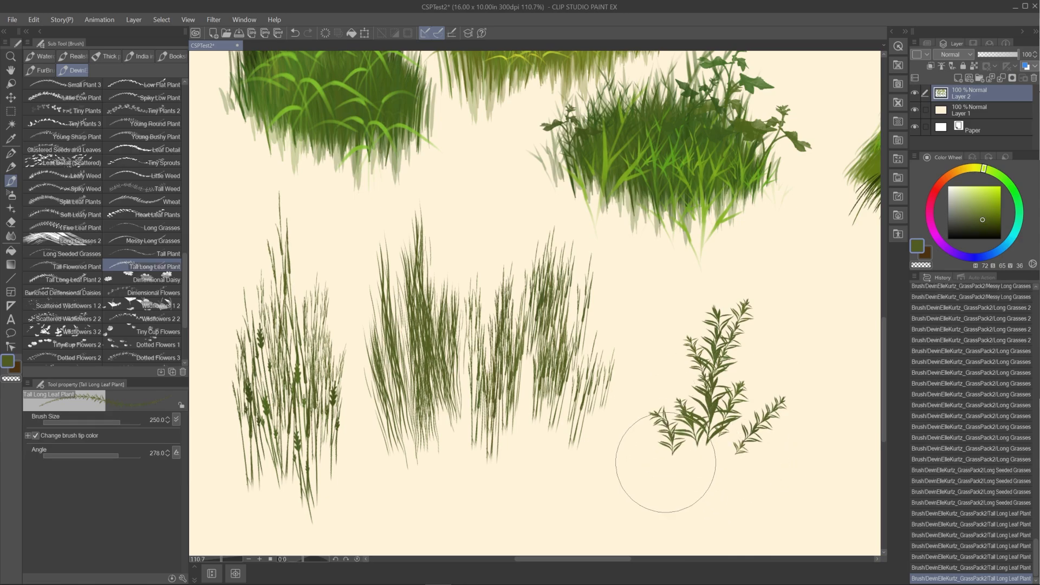
Draw a broad-leaved plant with one tall stem and two side stems beside the branching plant using Tall Long Leaf Plant 2
{"action": "left_click", "coordinate": [72, 279]}
{"action": "left_click_drag", "start_coordinate": [807, 387], "coordinate": [828, 211]}
{"action": "left_click_drag", "start_coordinate": [802, 379], "coordinate": [761, 341]}
{"action": "left_click_drag", "start_coordinate": [809, 382], "coordinate": [866, 344]}
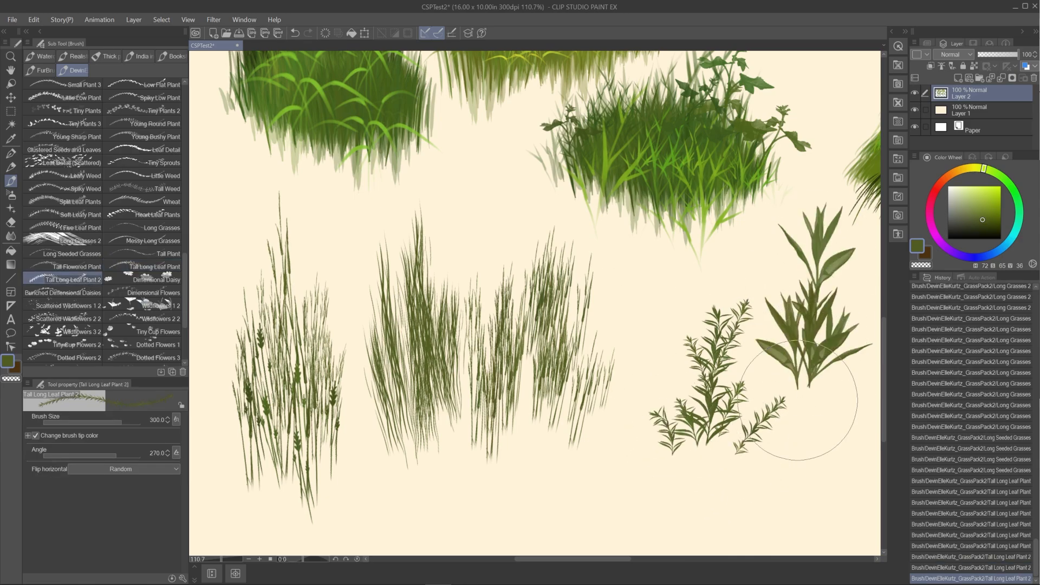
Paint a flowering plant with one tall and two shorter stems below the long grasses using Tall Flowered Plant
{"action": "left_click", "coordinate": [85, 266]}
{"action": "left_click_drag", "start_coordinate": [603, 533], "coordinate": [609, 477]}
{"action": "left_click_drag", "start_coordinate": [574, 523], "coordinate": [569, 488]}
{"action": "left_click_drag", "start_coordinate": [639, 523], "coordinate": [647, 501]}
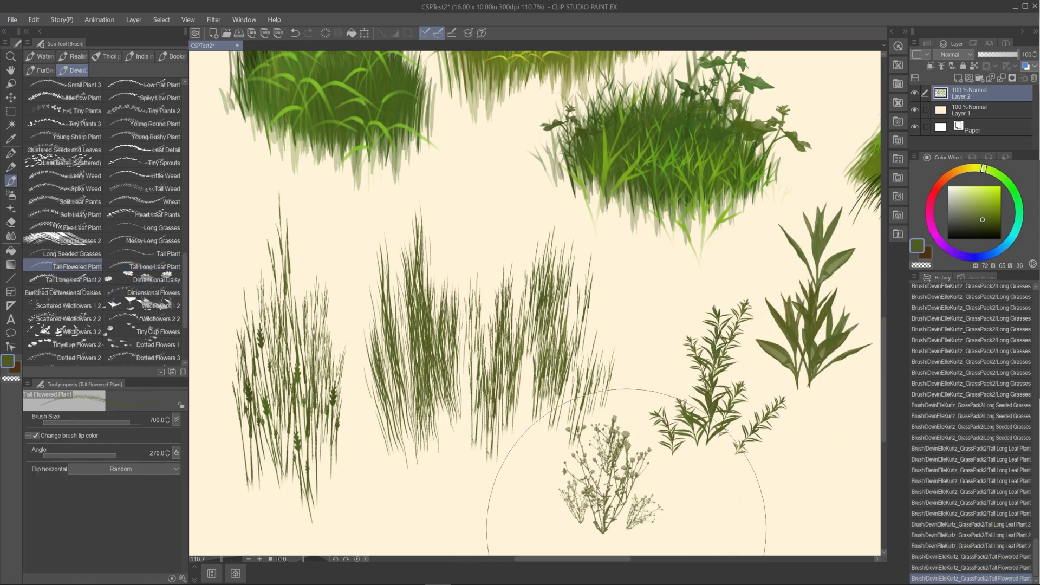
Add several slender upright stems rising through the long grasses with the Tall Plant brush
{"action": "left_click", "coordinate": [166, 253]}
{"action": "mouse_move", "coordinate": [477, 422]}
{"action": "left_mouse_down"}
{"action": "mouse_move", "coordinate": [479, 368]}
{"action": "mouse_move", "coordinate": [495, 374]}
{"action": "mouse_move", "coordinate": [501, 304]}
{"action": "left_mouse_up"}
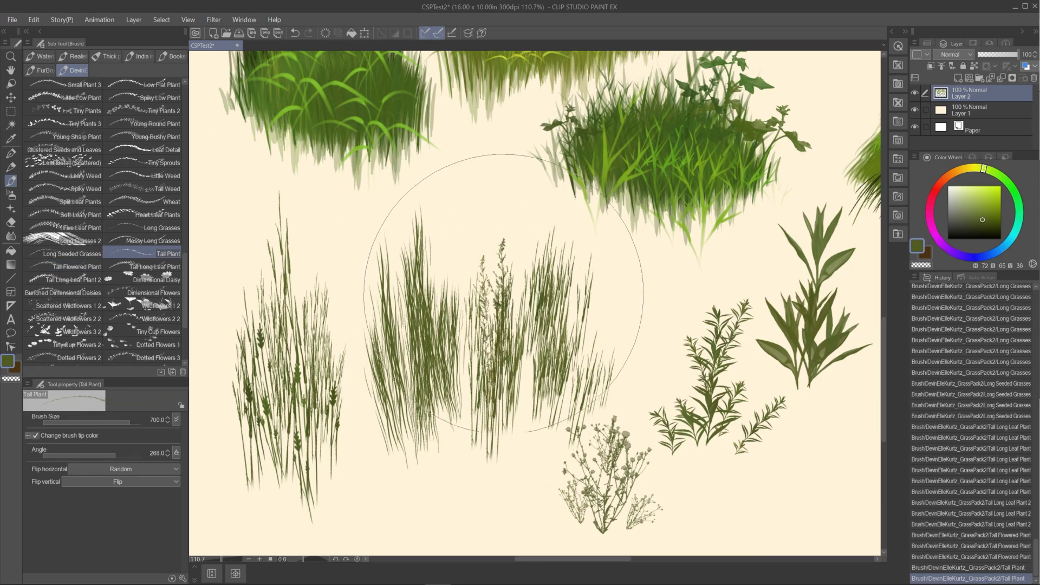
{"action": "left_click_drag", "start_coordinate": [558, 349], "coordinate": [580, 216]}
{"action": "left_click_drag", "start_coordinate": [428, 358], "coordinate": [438, 163]}
{"action": "left_click_drag", "start_coordinate": [466, 350], "coordinate": [488, 222]}
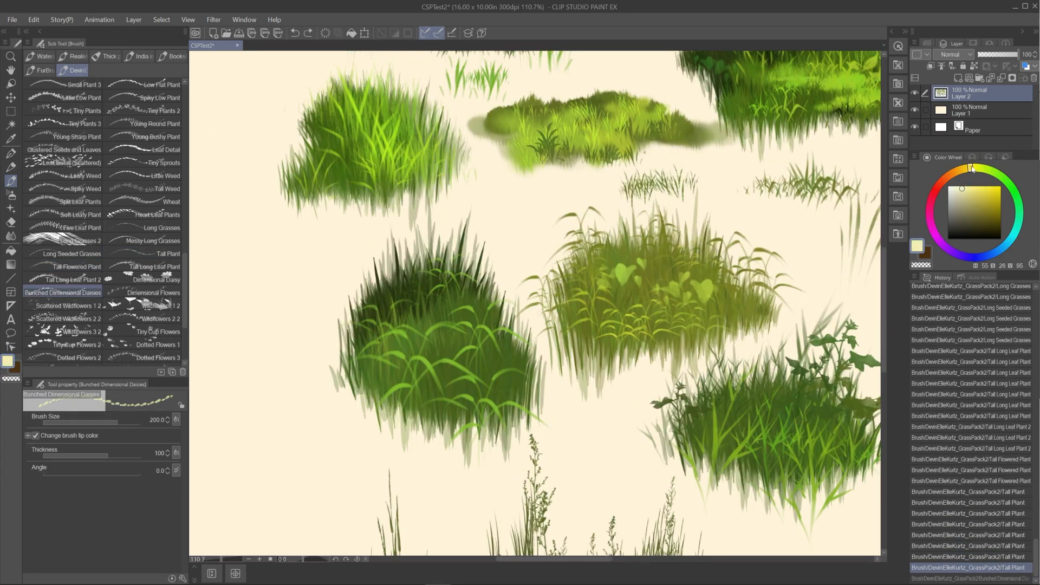
Paint cream Bunched Dimensional Daisies across the dark green clump, using size 150 for the smaller flowers
{"action": "left_click_drag", "start_coordinate": [390, 406], "coordinate": [423, 414]}
{"action": "left_click_drag", "start_coordinate": [490, 371], "coordinate": [523, 390]}
{"action": "left_click_drag", "start_coordinate": [420, 352], "coordinate": [438, 353]}
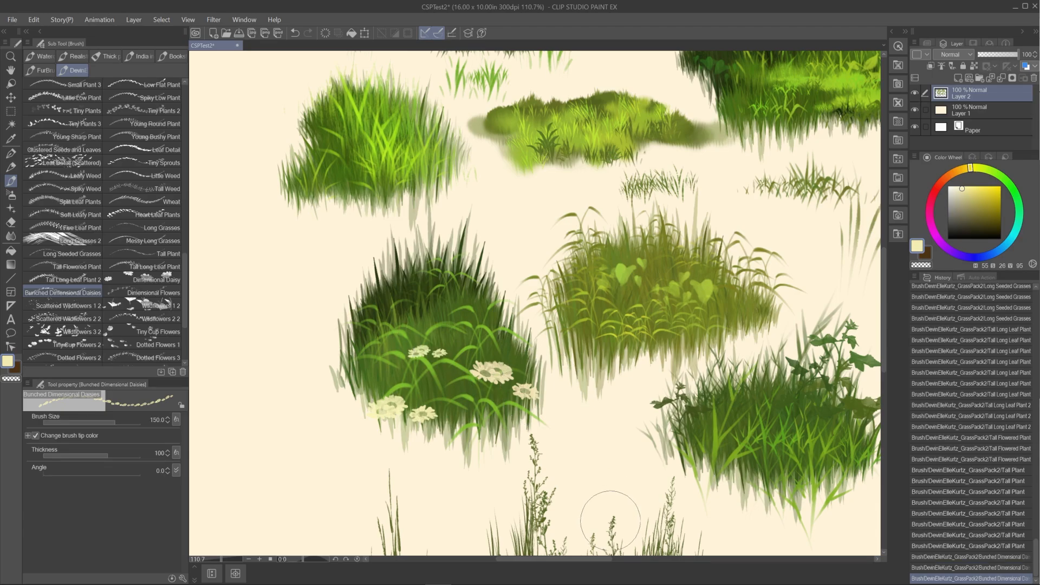
{"action": "key", "text": "bracketleft"}
{"action": "key", "text": "bracketleft"}
{"action": "left_click_drag", "start_coordinate": [455, 305], "coordinate": [474, 311]}
{"action": "left_click_drag", "start_coordinate": [385, 294], "coordinate": [407, 302]}
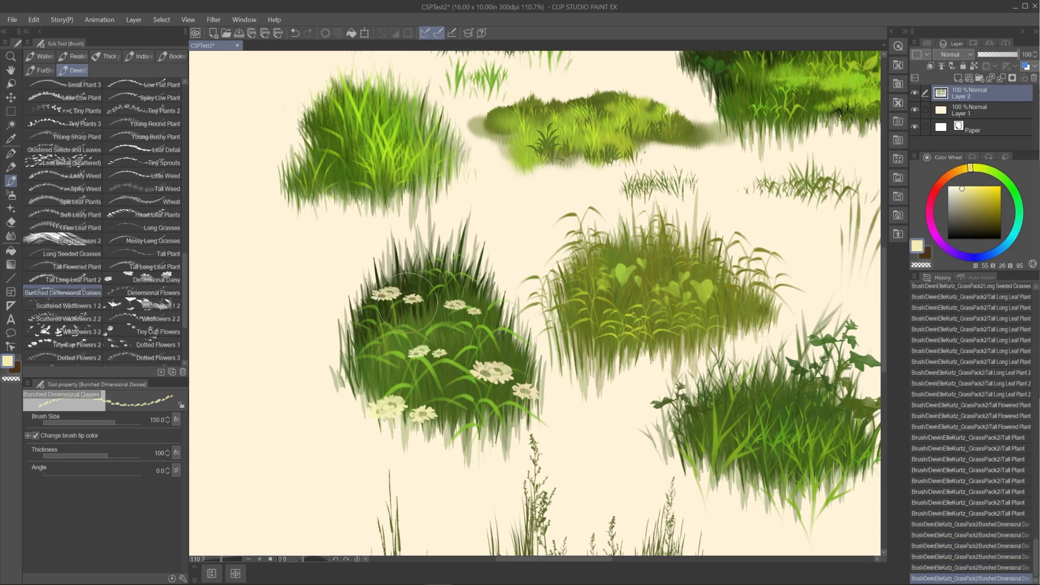
Scatter orange and yellow flowers over the olive grass clump with the Wildflowers 2 2 brush
{"action": "left_click", "coordinate": [159, 319]}
{"action": "left_click", "coordinate": [617, 282]}
{"action": "key", "text": "ctrl+z"}
{"action": "left_click", "coordinate": [629, 325]}
{"action": "left_click", "coordinate": [595, 303]}
{"action": "left_click", "coordinate": [649, 266]}
{"action": "left_click", "coordinate": [569, 292]}
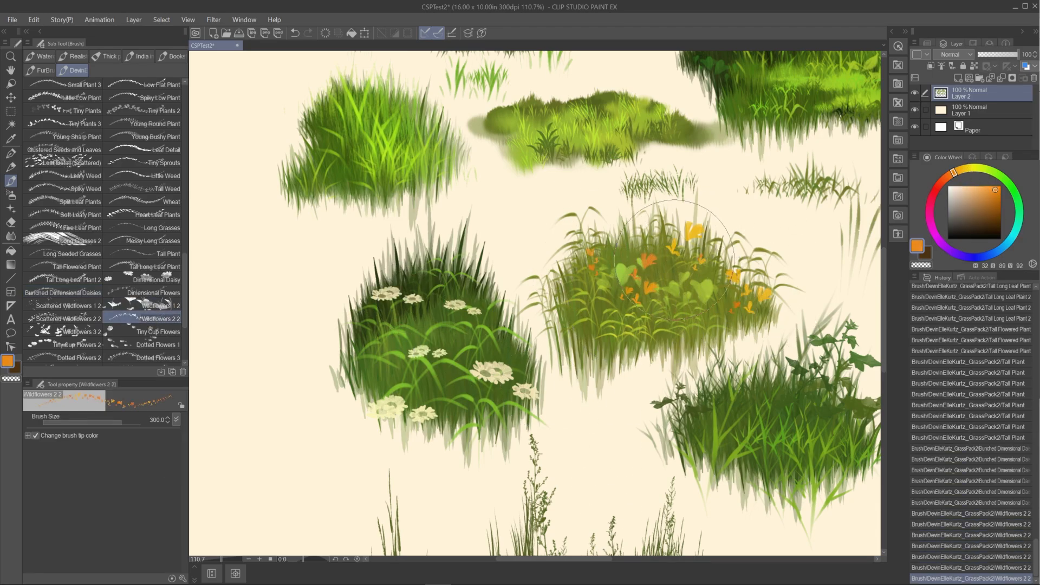
{"action": "left_click", "coordinate": [704, 271]}
{"action": "left_click", "coordinate": [639, 293]}
{"action": "left_click", "coordinate": [748, 298]}
{"action": "left_click", "coordinate": [696, 232]}
Reduce the Tiny Cup Flowers particle size to 75.5 and scatter pale yellow flowers over the low mossy patch
{"action": "left_click_drag", "start_coordinate": [699, 225], "coordinate": [640, 325]}
{"action": "left_click", "coordinate": [157, 331]}
{"action": "left_click", "coordinate": [368, 268]}
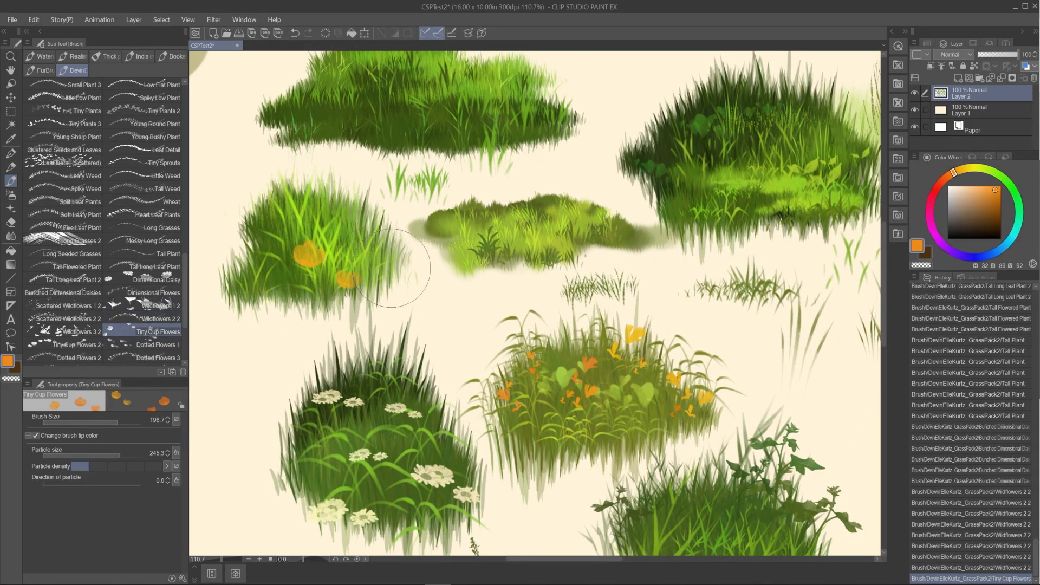
{"action": "key", "text": "ctrl+z"}
{"action": "key", "text": "ctrl+y"}
{"action": "key", "text": "ctrl+z"}
{"action": "left_click", "coordinate": [107, 453]}
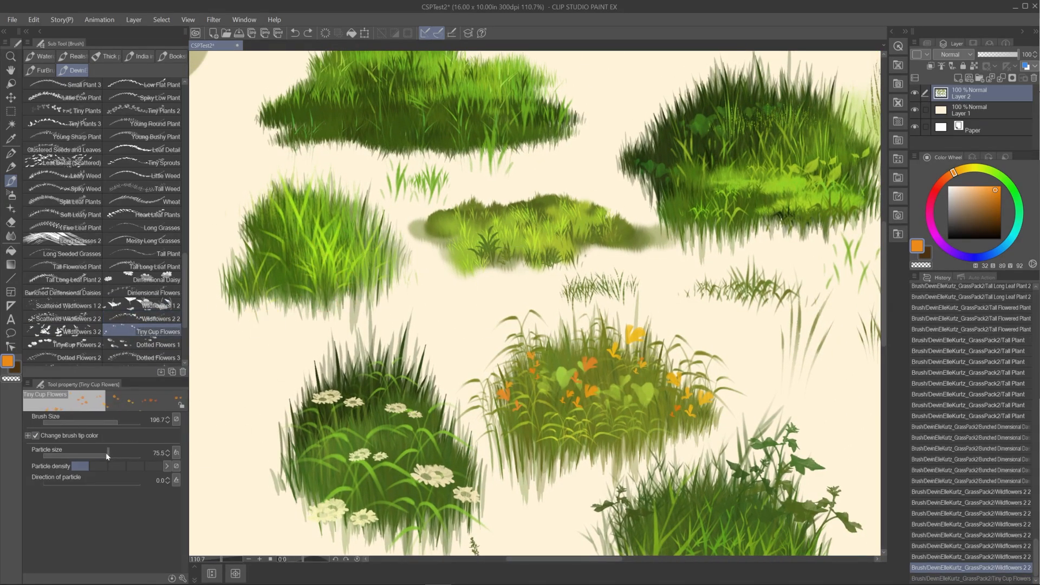
{"action": "left_click_drag", "start_coordinate": [433, 265], "coordinate": [447, 214]}
{"action": "left_click_drag", "start_coordinate": [490, 247], "coordinate": [519, 222]}
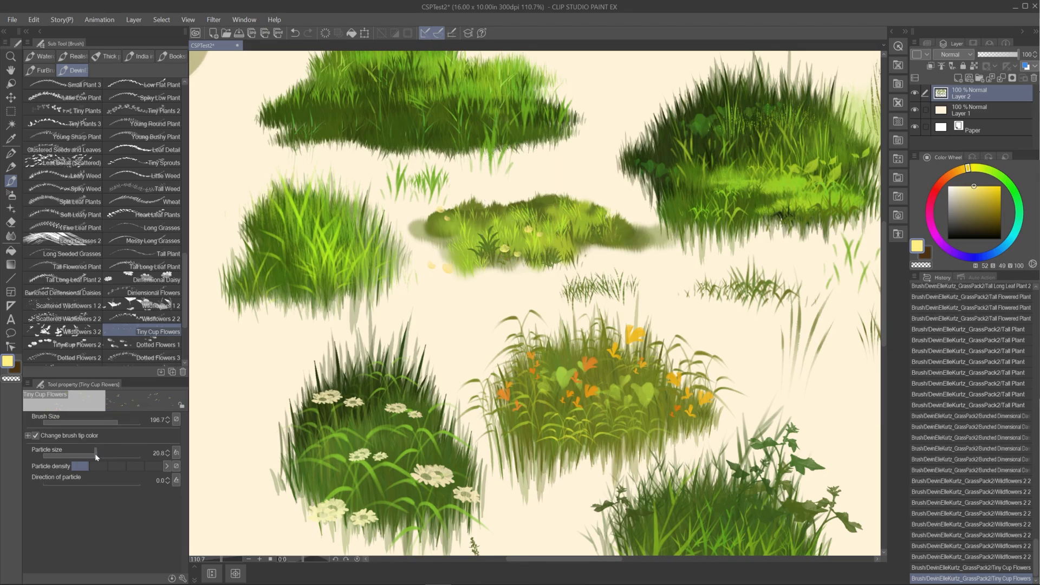
Set the Tiny Cup Flowers particle size to 38.9, raise the particle density and scatter muted yellow flowers over the wide upper grass patch
{"action": "left_click", "coordinate": [522, 188]}
{"action": "scroll", "coordinate": [460, 189], "scroll_direction": "up", "scroll_amount": 3}
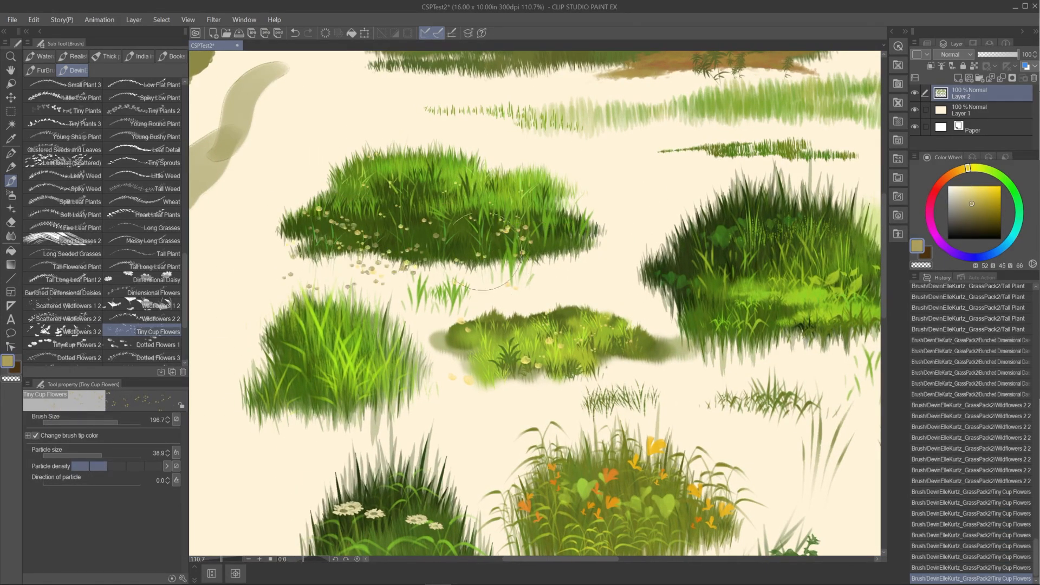
Increase the Daisies brush's particle size and scatter pale cream daisies over the dark green grass clump
{"action": "mouse_move", "coordinate": [556, 262]}
{"action": "left_mouse_down"}
{"action": "mouse_move", "coordinate": [384, 298]}
{"action": "mouse_move", "coordinate": [381, 311]}
{"action": "left_mouse_up"}
{"action": "scroll", "coordinate": [134, 337], "scroll_direction": "down", "scroll_amount": 3}
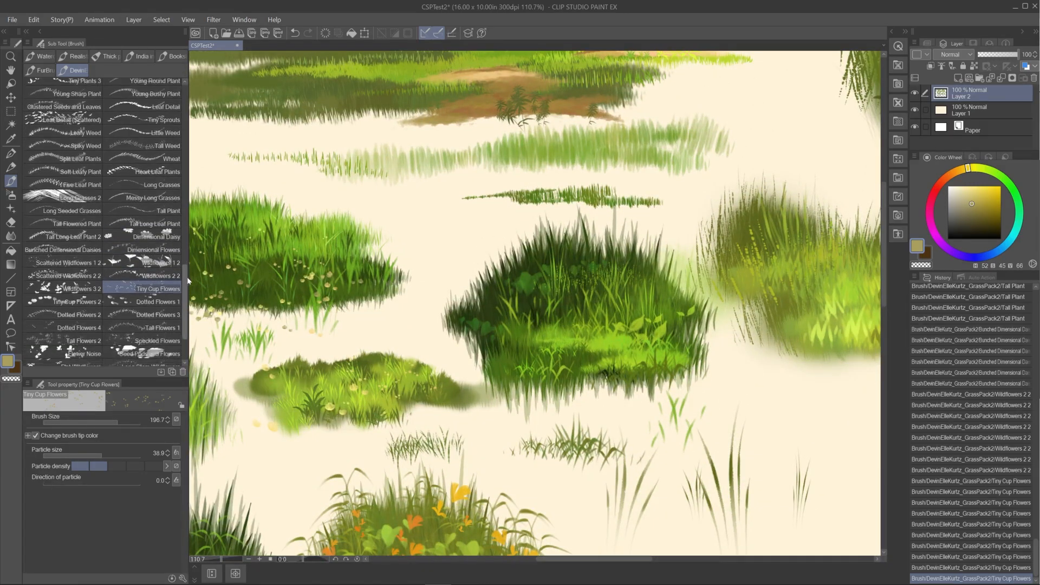
{"action": "left_click", "coordinate": [86, 326]}
{"action": "left_click", "coordinate": [533, 316]}
{"action": "key", "text": "ctrl+z"}
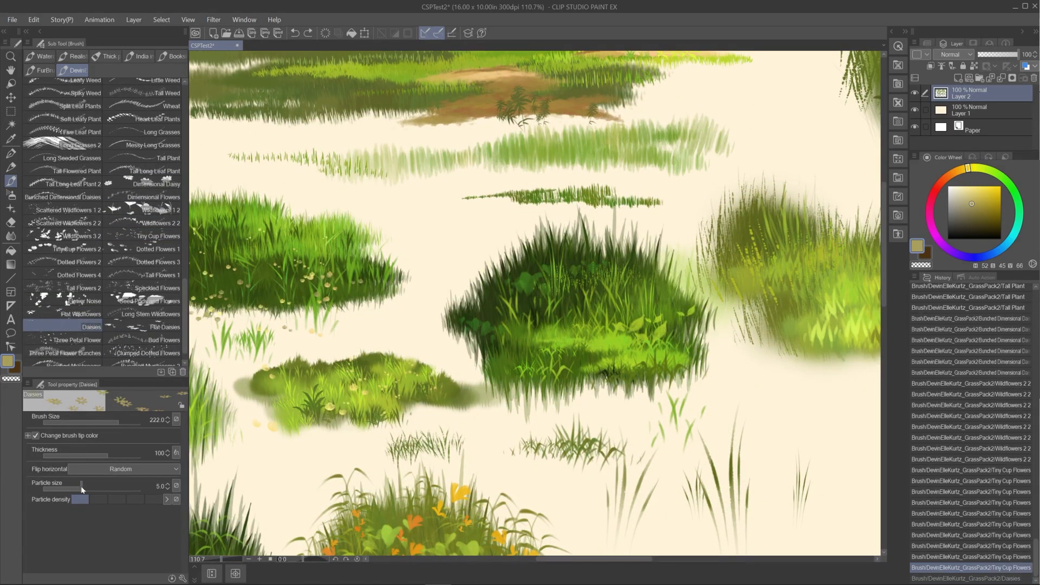
{"action": "left_click_drag", "start_coordinate": [82, 489], "coordinate": [103, 489]}
{"action": "left_click", "coordinate": [958, 191]}
{"action": "mouse_move", "coordinate": [617, 325]}
{"action": "left_mouse_down"}
{"action": "mouse_move", "coordinate": [672, 366]}
{"action": "mouse_move", "coordinate": [482, 336]}
{"action": "left_mouse_up"}
{"action": "left_click_drag", "start_coordinate": [769, 444], "coordinate": [661, 465]}
Paint bright pink flowers across the tall leafy grass clump near the canvas's upper edge with the Bud Flowers brush
{"action": "scroll", "coordinate": [183, 336], "scroll_direction": "down", "scroll_amount": 1}
{"action": "left_click", "coordinate": [163, 322]}
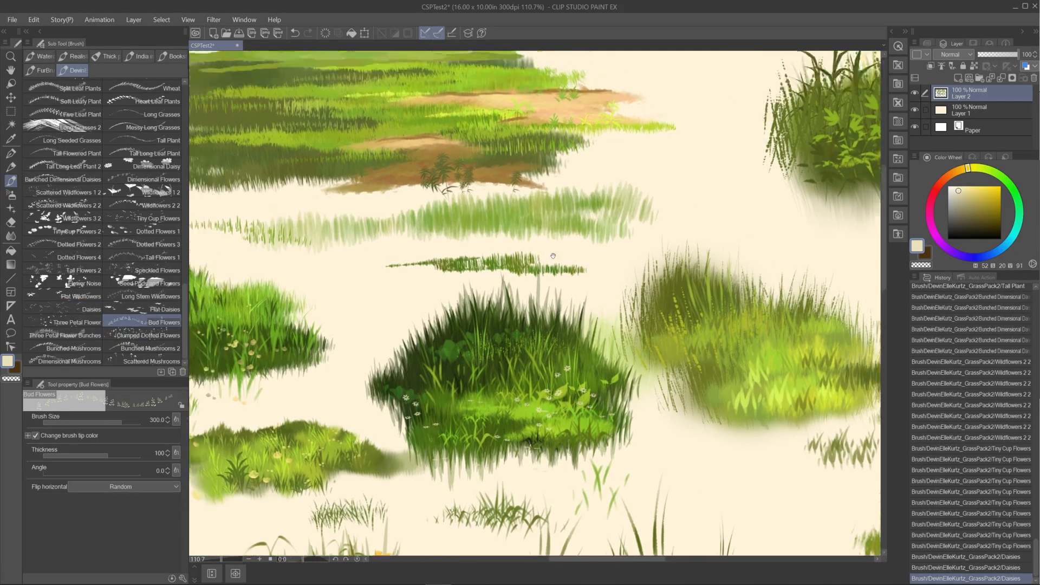
{"action": "mouse_move", "coordinate": [541, 380]}
{"action": "left_mouse_down"}
{"action": "mouse_move", "coordinate": [520, 325]}
{"action": "mouse_move", "coordinate": [571, 435]}
{"action": "left_mouse_up"}
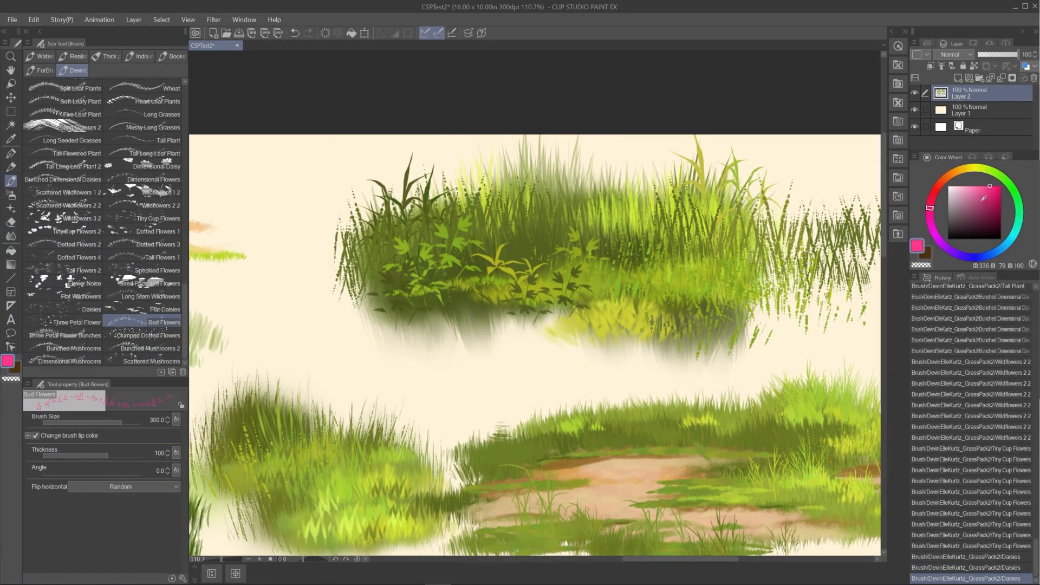
{"action": "left_click_drag", "start_coordinate": [596, 178], "coordinate": [683, 162]}
{"action": "left_click_drag", "start_coordinate": [553, 227], "coordinate": [628, 157]}
{"action": "left_click_drag", "start_coordinate": [509, 200], "coordinate": [544, 217]}
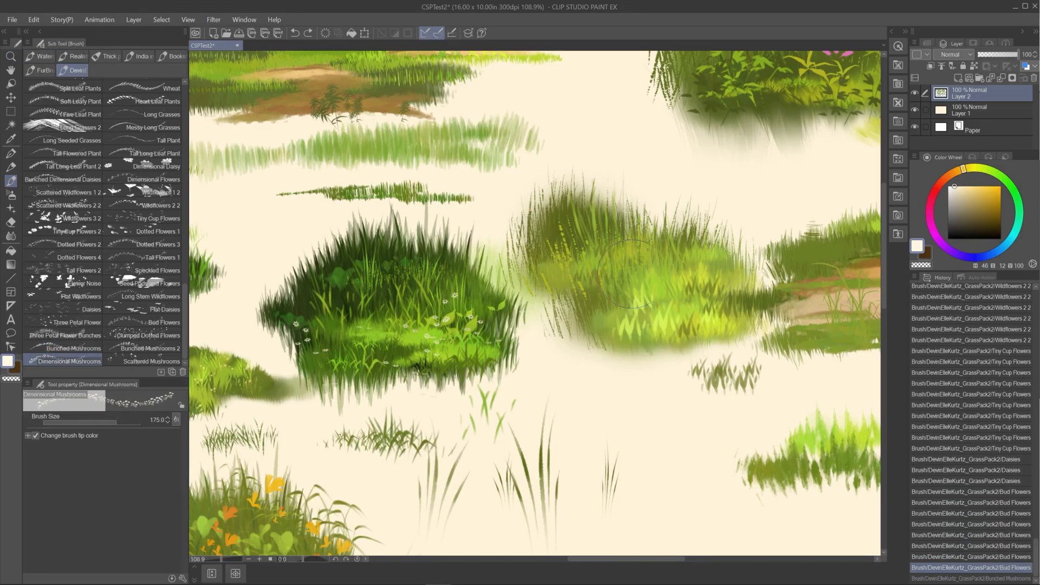
Dab off-white mushrooms across the middle of the olive and yellow-green grass clump with the Dimensional Mushrooms brush at size 175
{"action": "left_click", "coordinate": [628, 282]}
{"action": "left_click", "coordinate": [604, 298]}
{"action": "left_click", "coordinate": [658, 287]}
{"action": "left_click", "coordinate": [703, 300]}
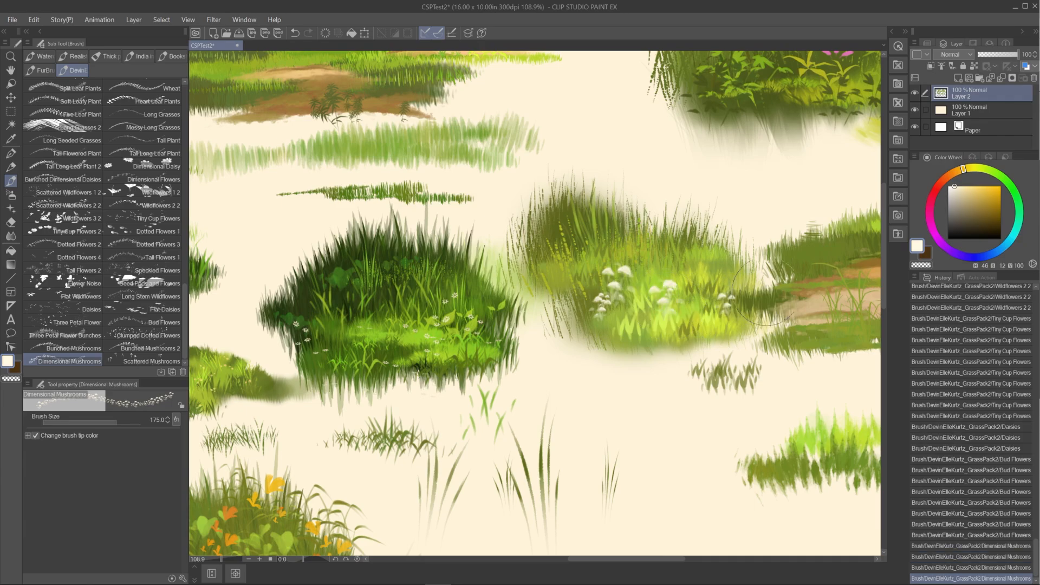
{"action": "left_click", "coordinate": [715, 282]}
Switch to a muted tan and add more Dimensional Mushrooms around the upper and side edges of the olive grass clump
{"action": "left_click", "coordinate": [704, 271], "text": "alt"}
{"action": "left_click", "coordinate": [679, 263]}
{"action": "left_click", "coordinate": [704, 259]}
{"action": "left_click", "coordinate": [728, 256]}
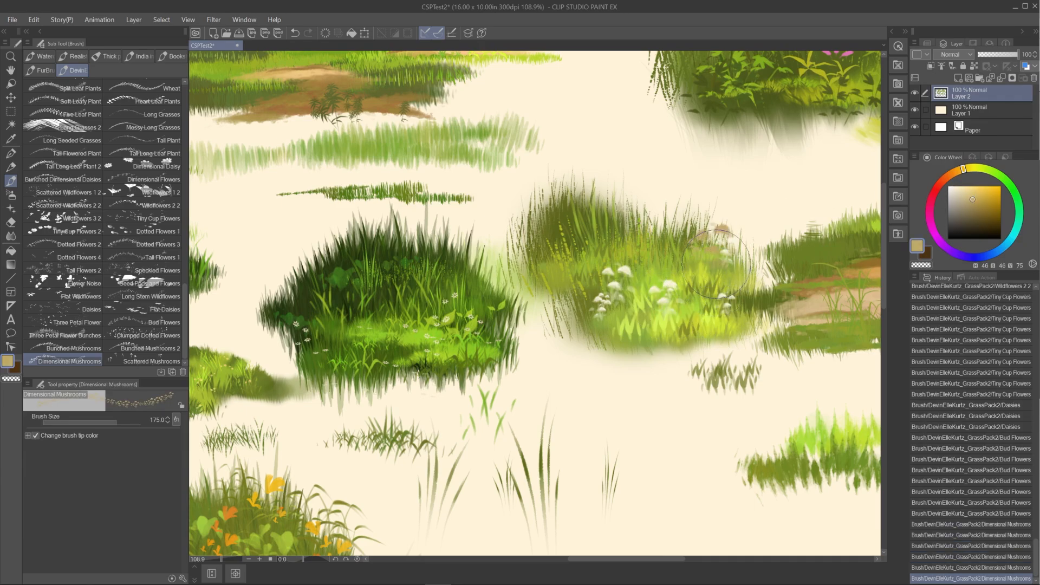
{"action": "left_click", "coordinate": [558, 279]}
{"action": "left_click", "coordinate": [533, 292]}
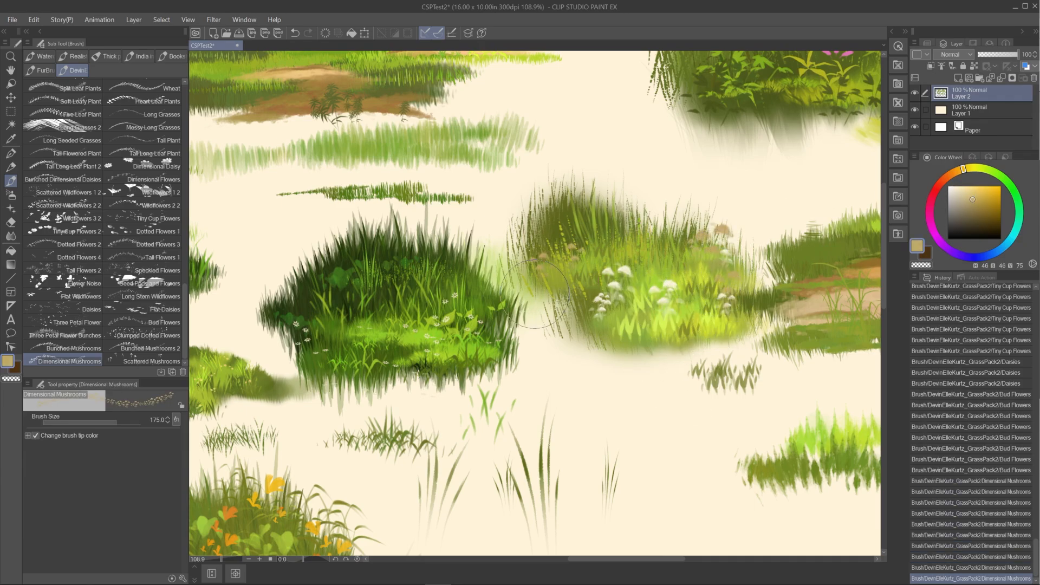
{"action": "left_click", "coordinate": [575, 241]}
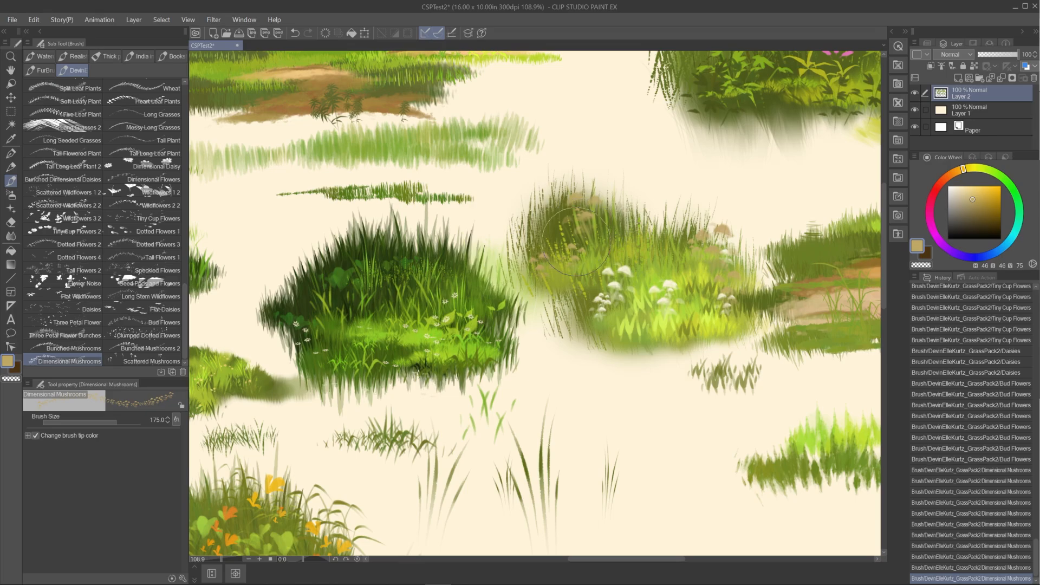